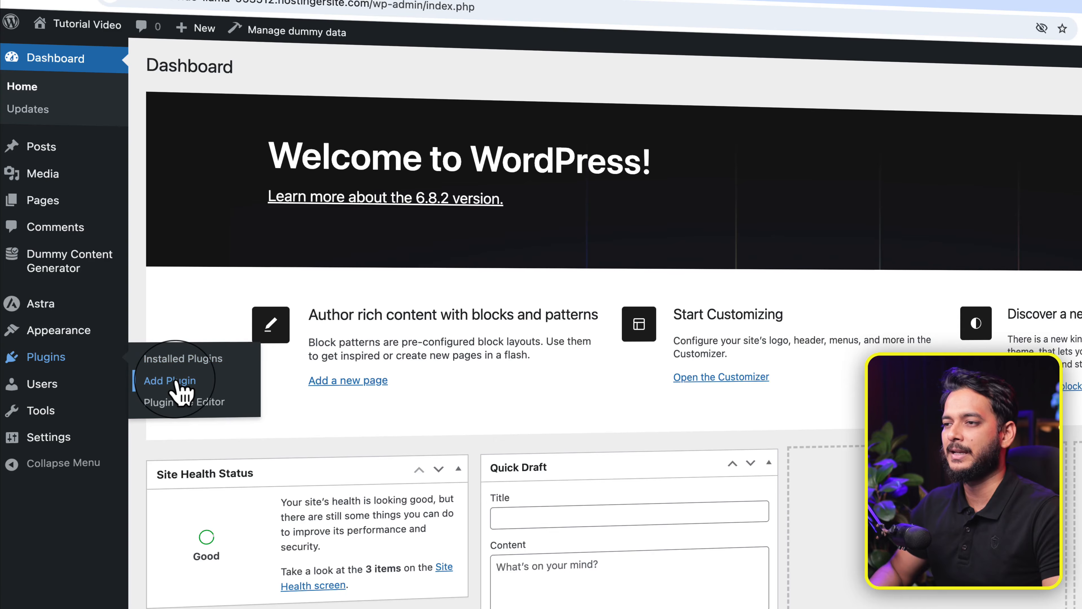
Step: Search Add Plugins for 'SureForms', install it and activate it
left_click(179, 382)
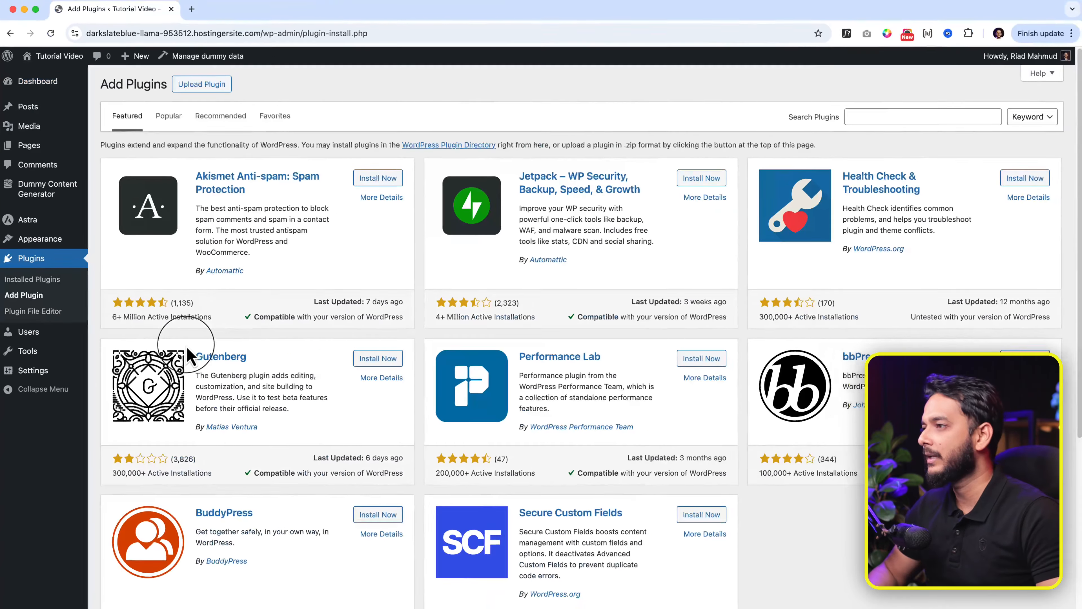
left_click(877, 117)
type("S")
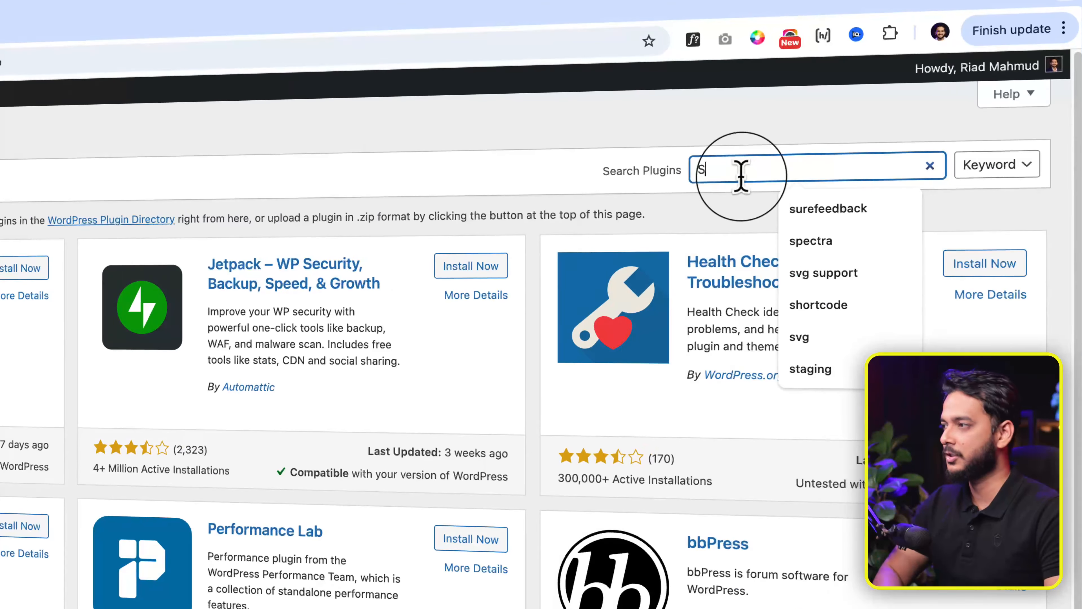
type("ureForm")
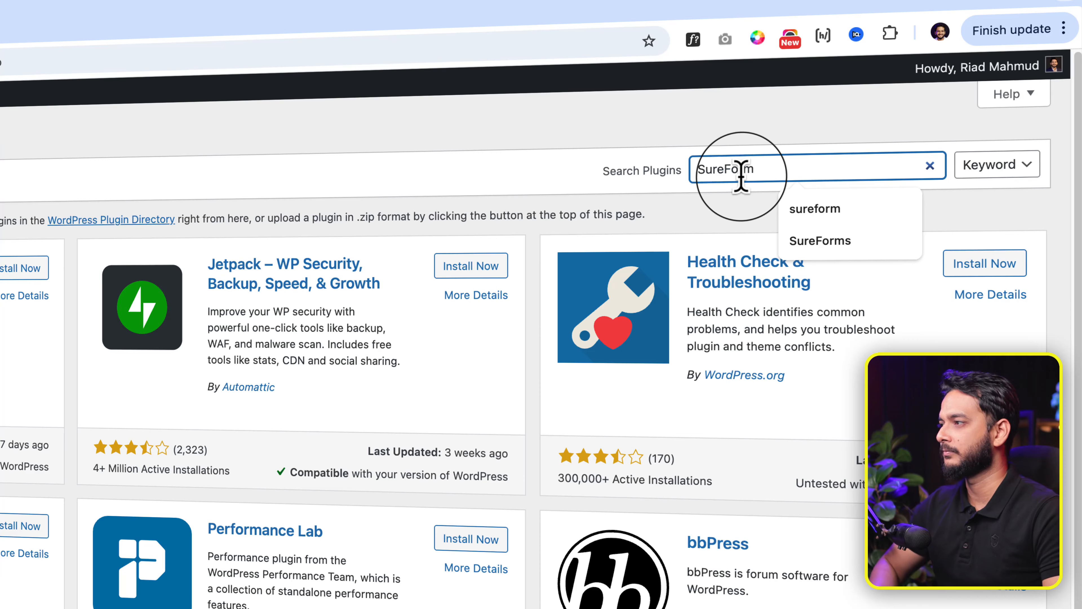
key("Return")
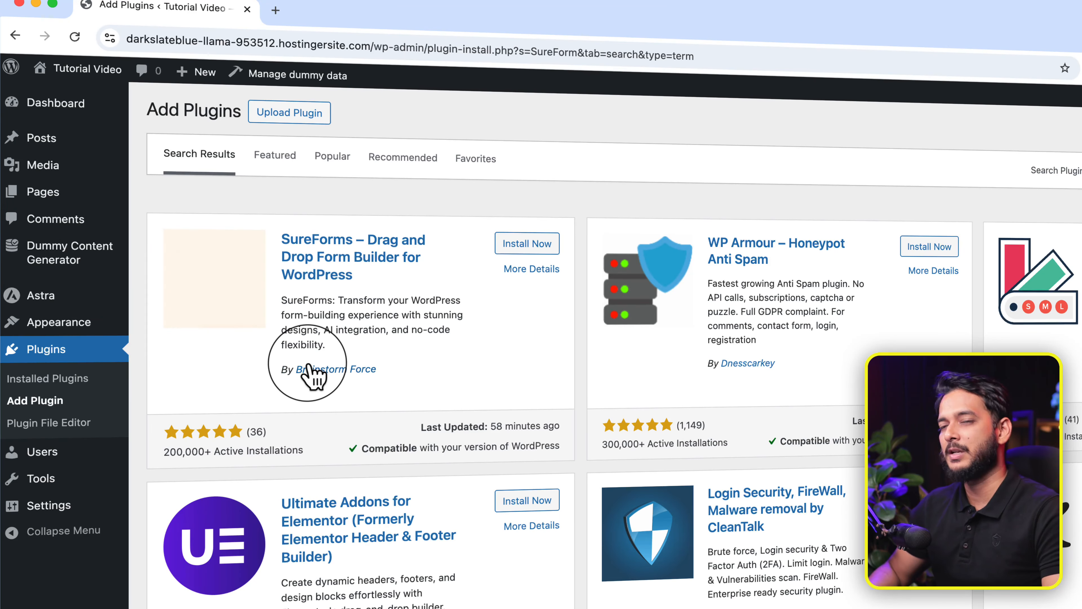
left_click(531, 246)
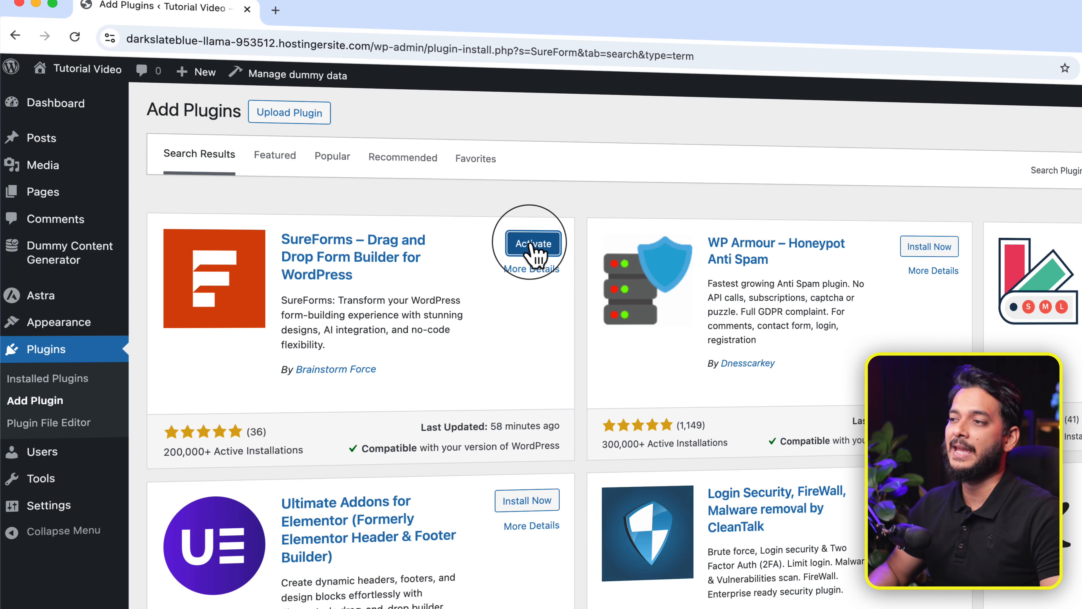
left_click(533, 243)
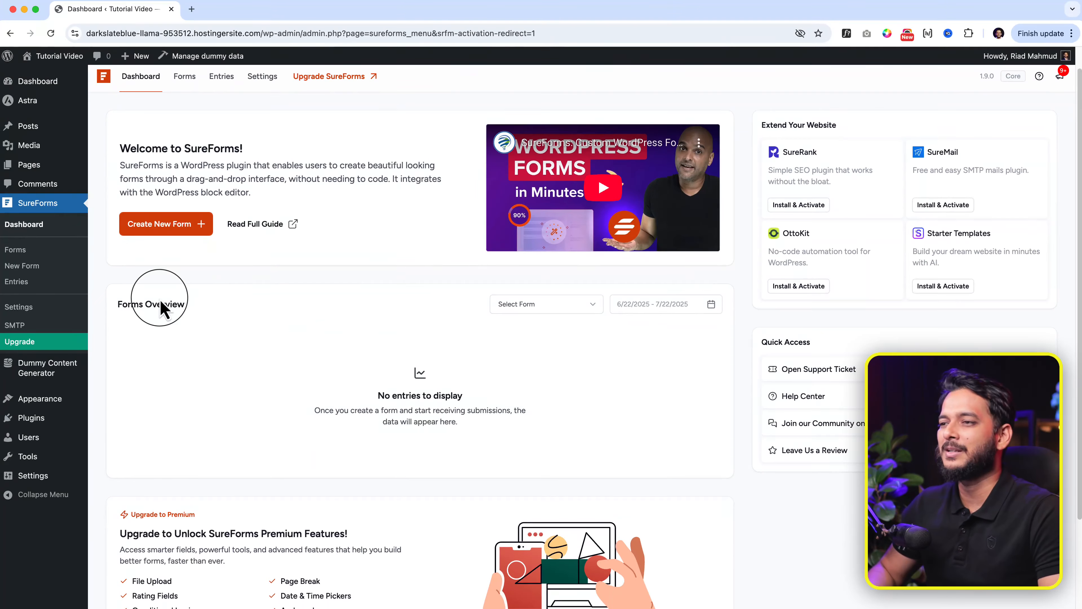
Step: Create a new blank form using New Form under SureForms in the sidebar
scroll(478, 392, "down", 3)
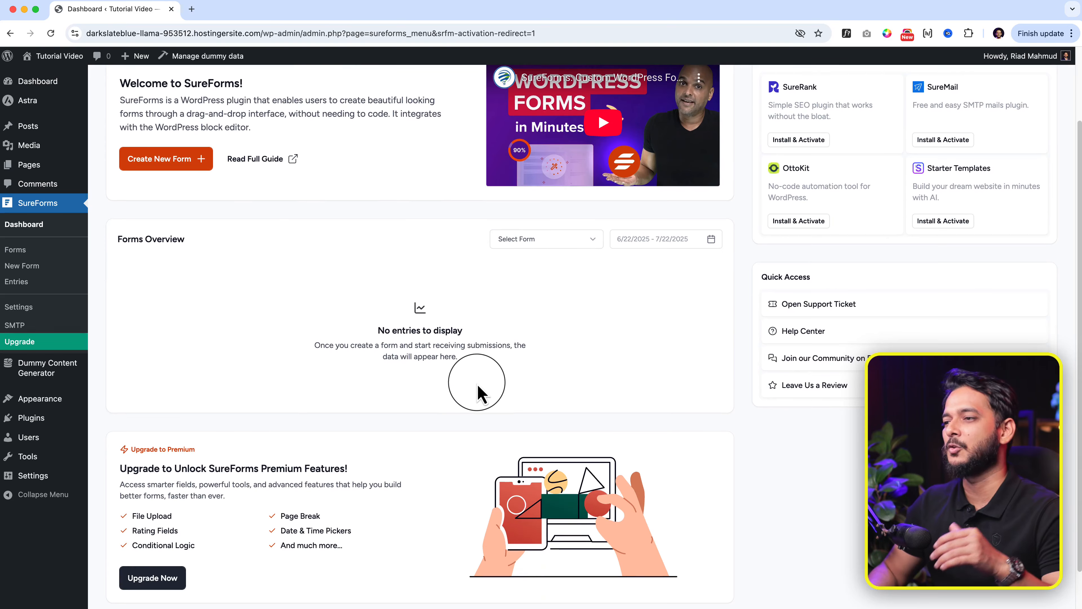
scroll(476, 393, "down", 2)
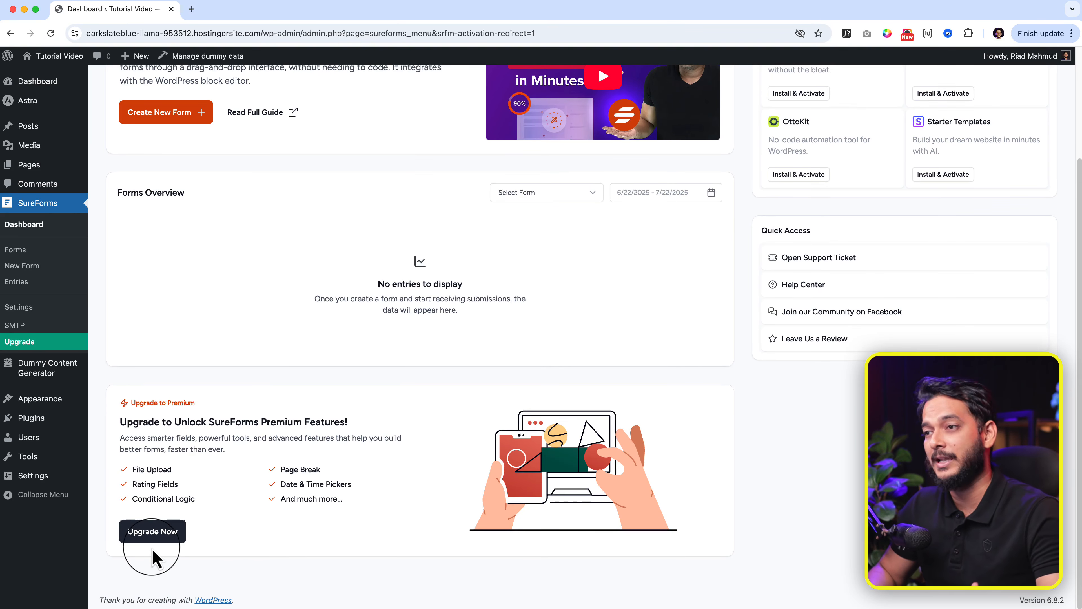
scroll(157, 550, "up", 5)
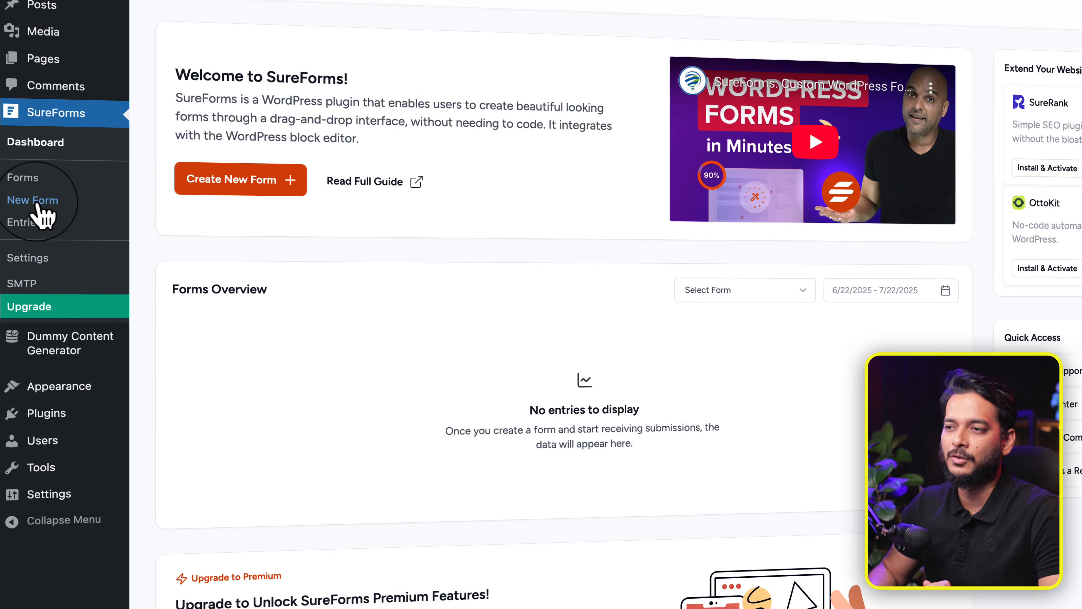
left_click(37, 203)
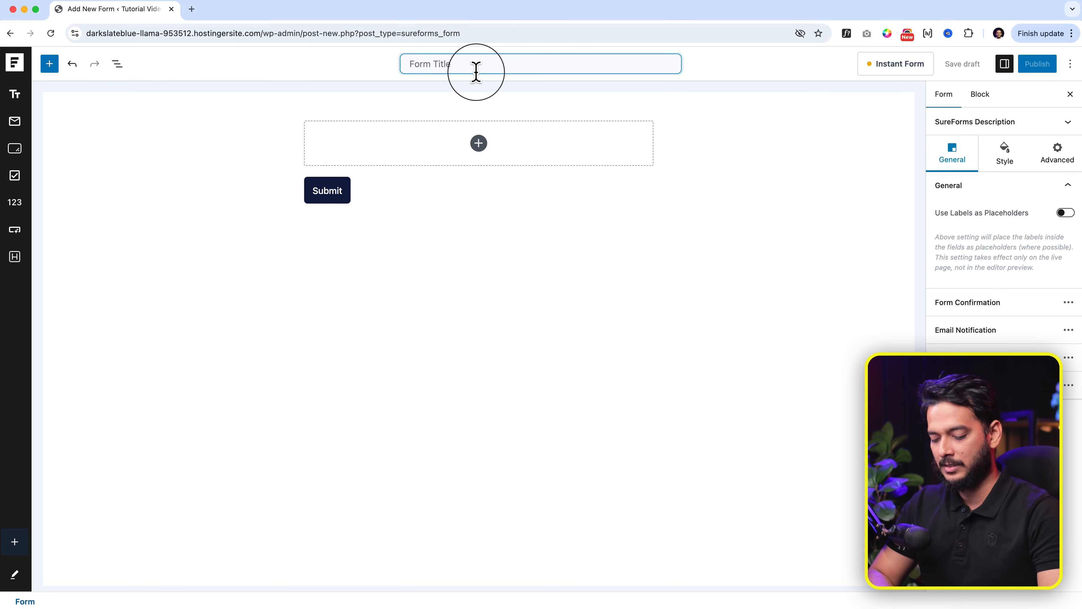
Step: Enter 'Contact form' as the form title and save it as a draft
type("rm")
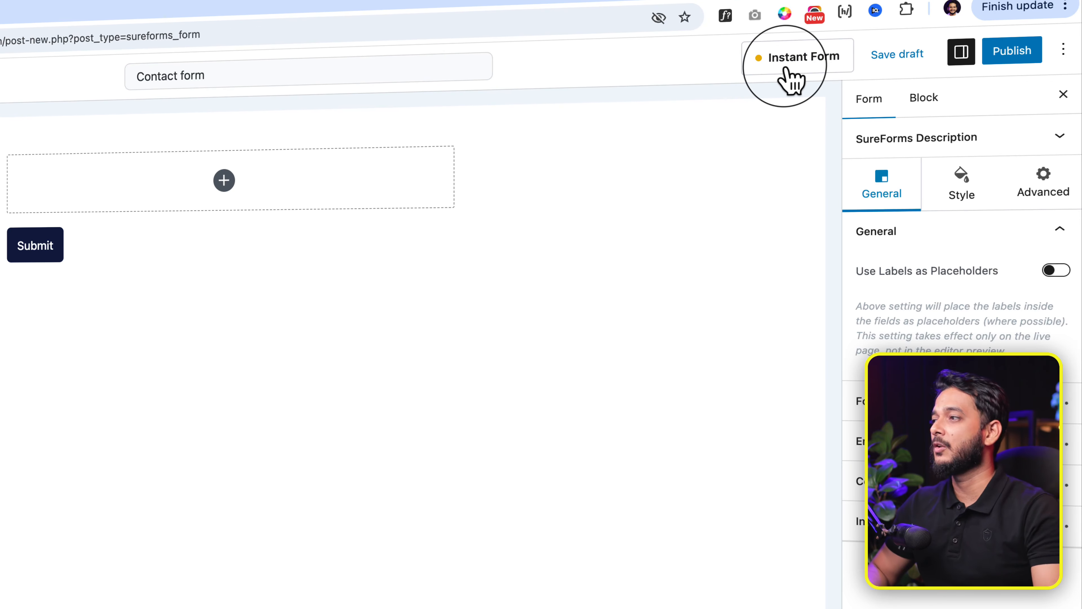
left_click(790, 73)
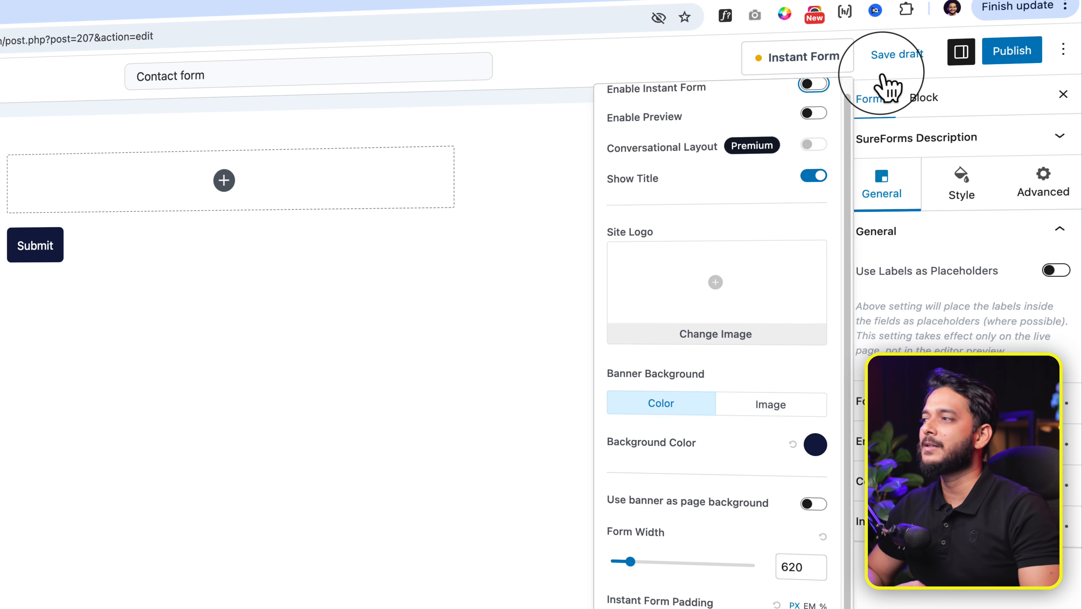
left_click(888, 90)
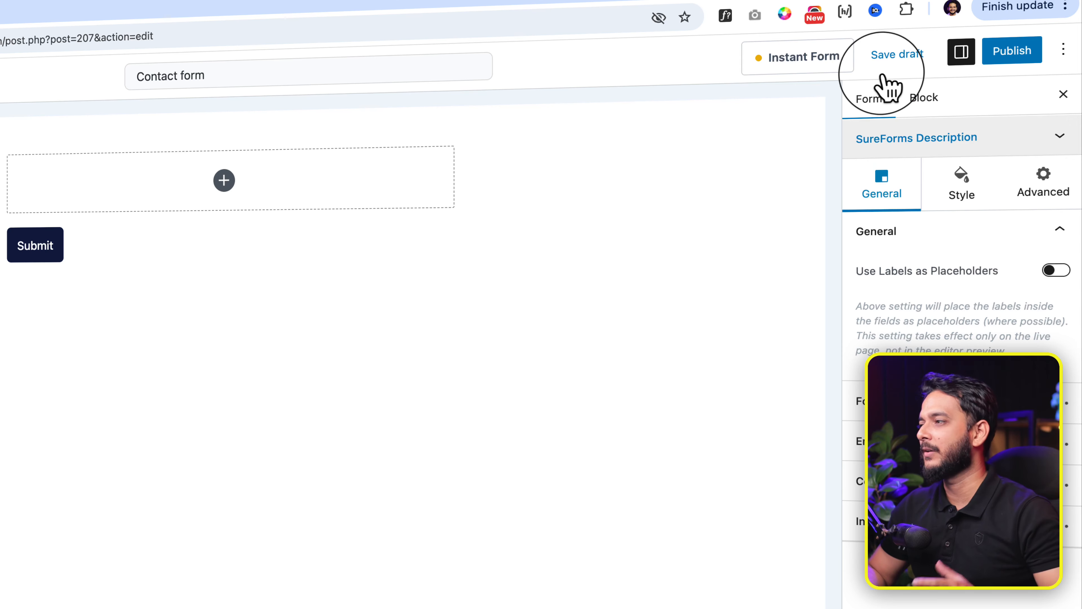
left_click(921, 99)
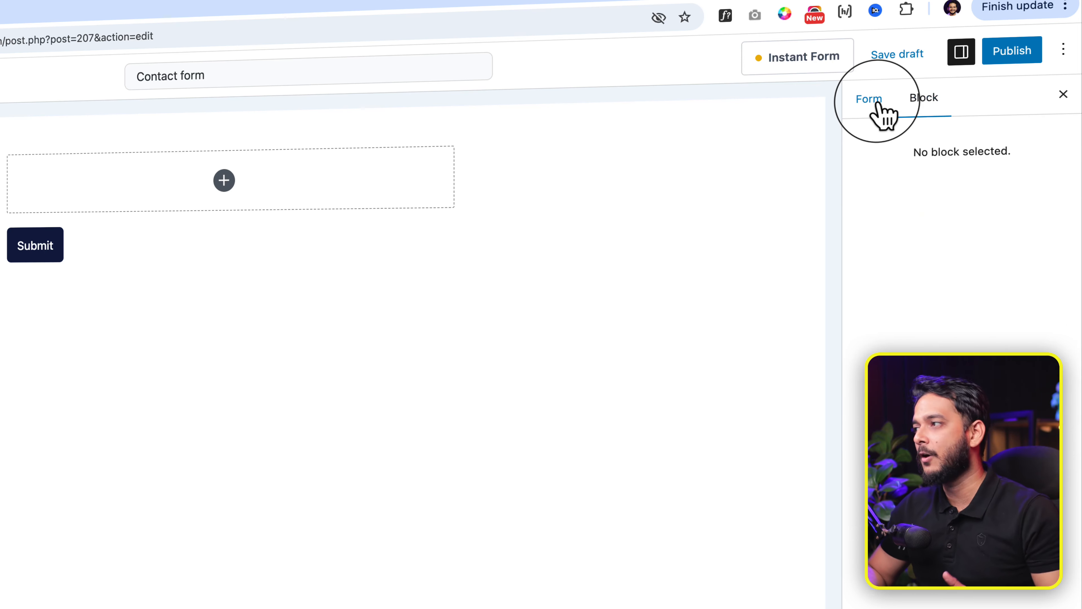
left_click(882, 110)
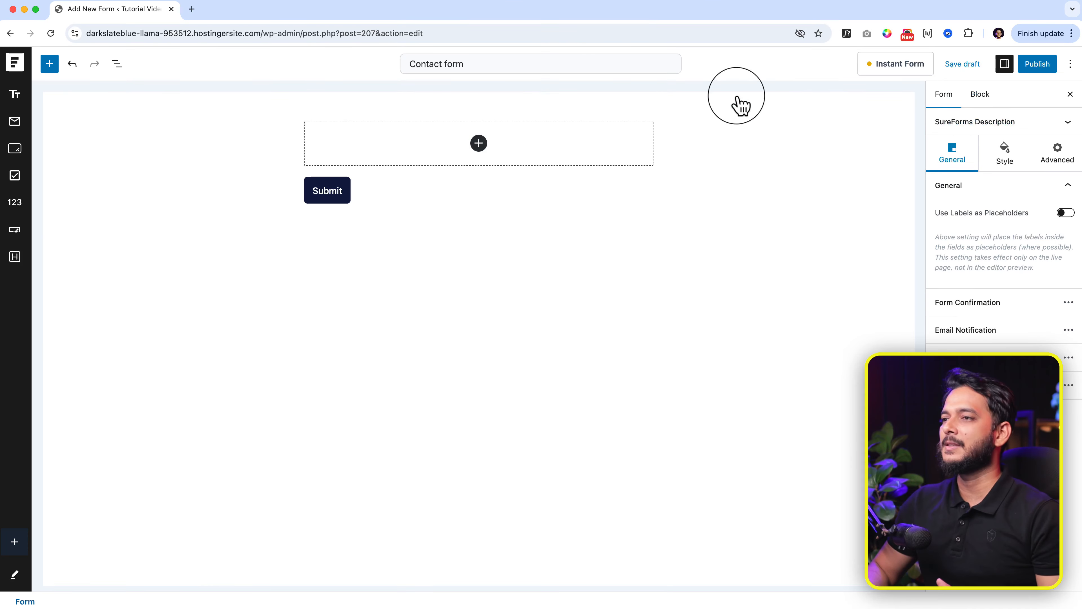
Step: Insert a Text Field block above the Submit button, browsing the field library along the way
left_click(17, 96)
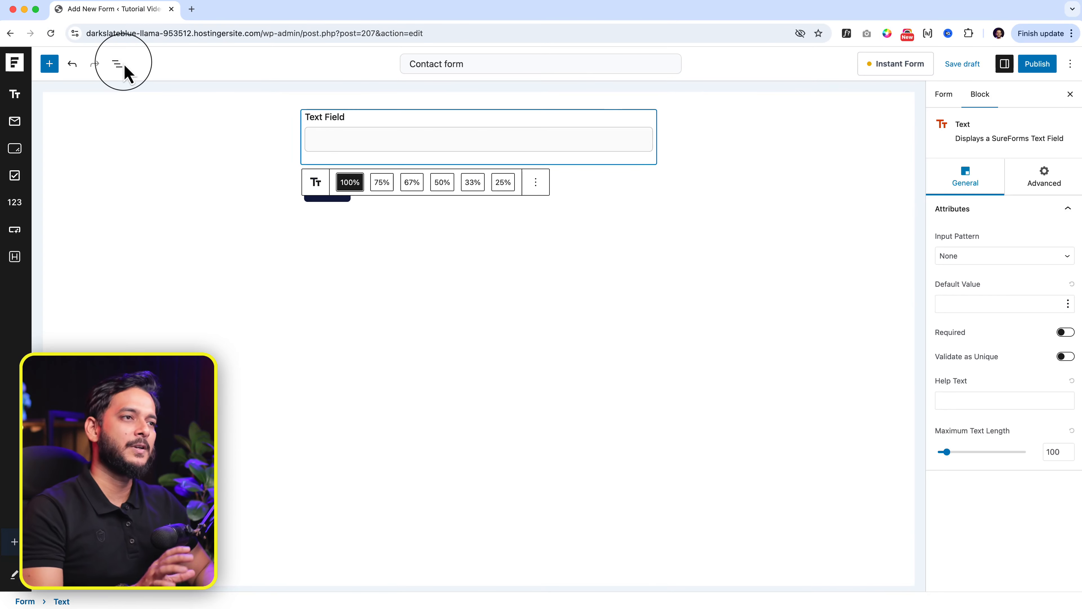
left_click(49, 65)
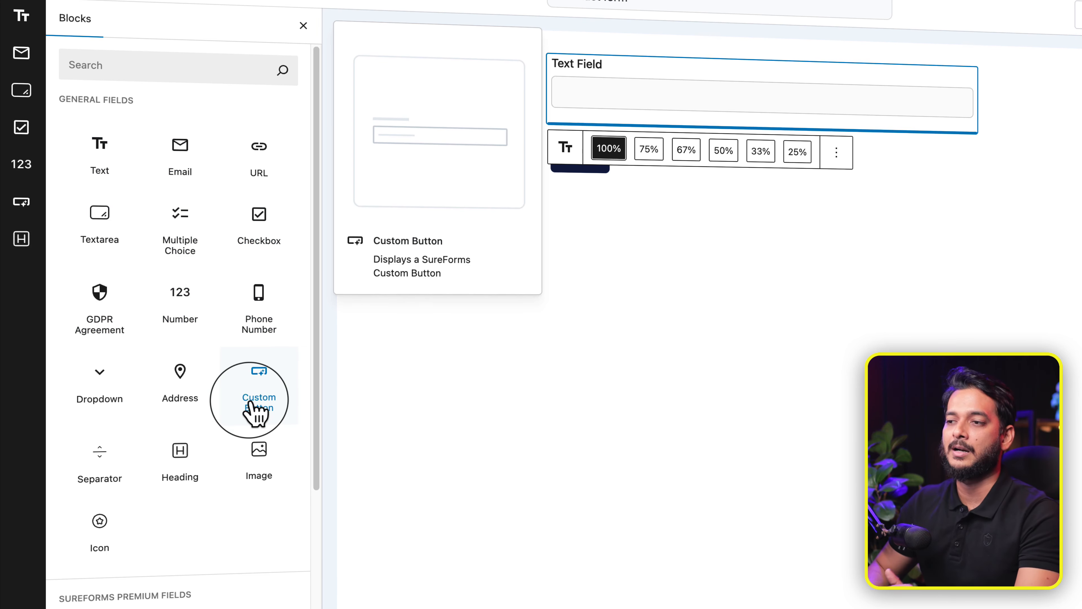
scroll(256, 413, "down", 3)
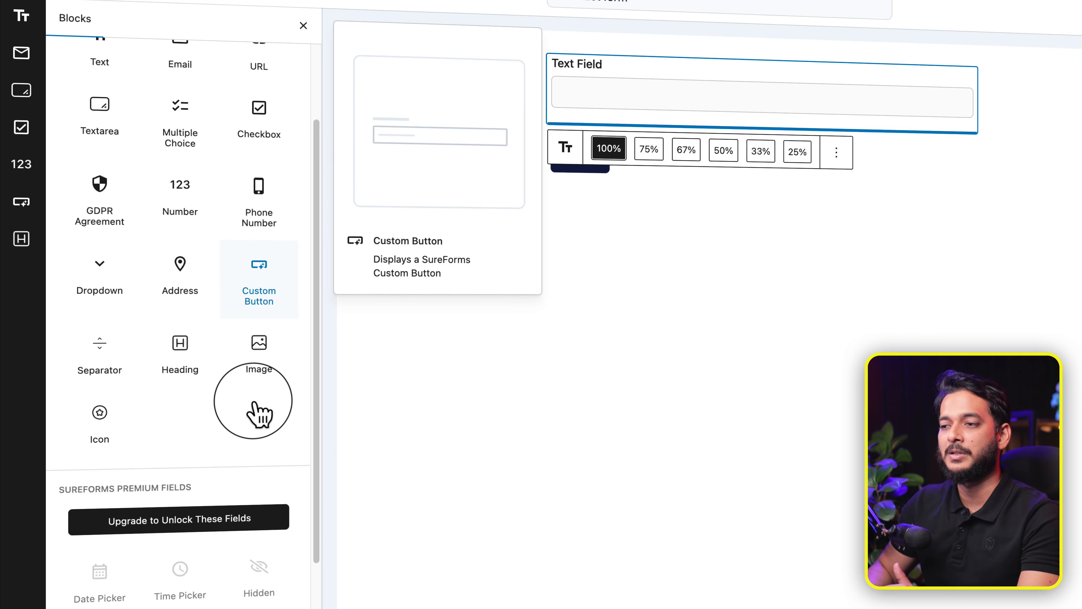
scroll(114, 506, "down", 5)
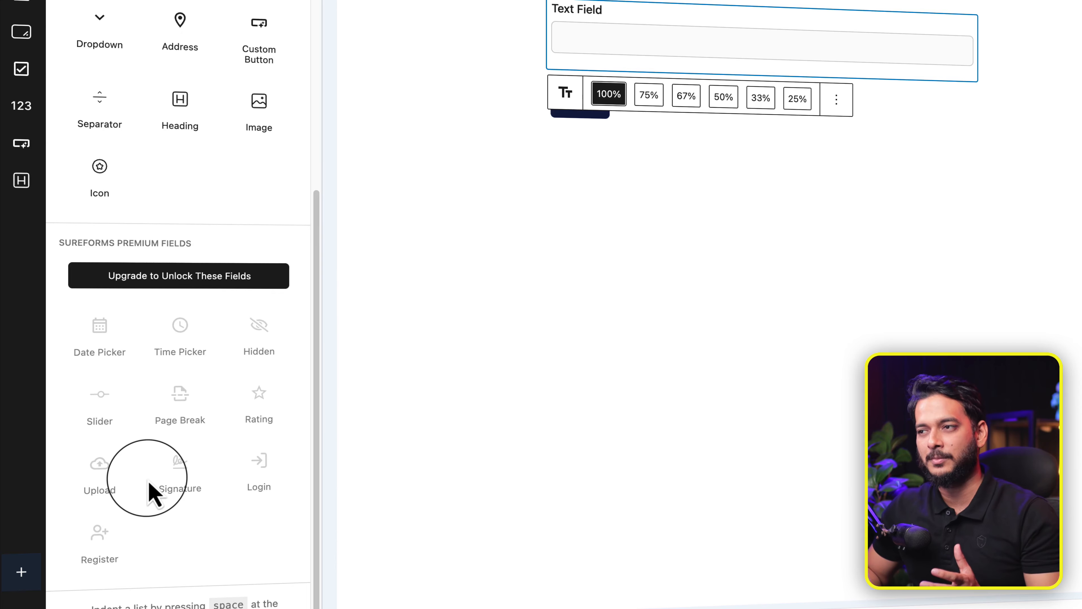
scroll(149, 482, "up", 6)
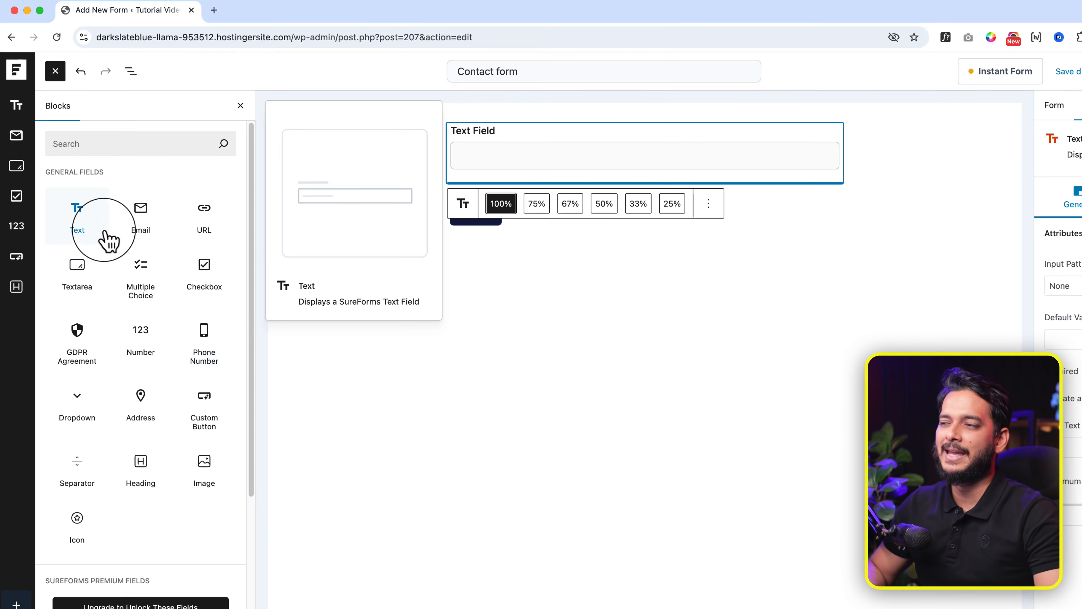
left_click(569, 128)
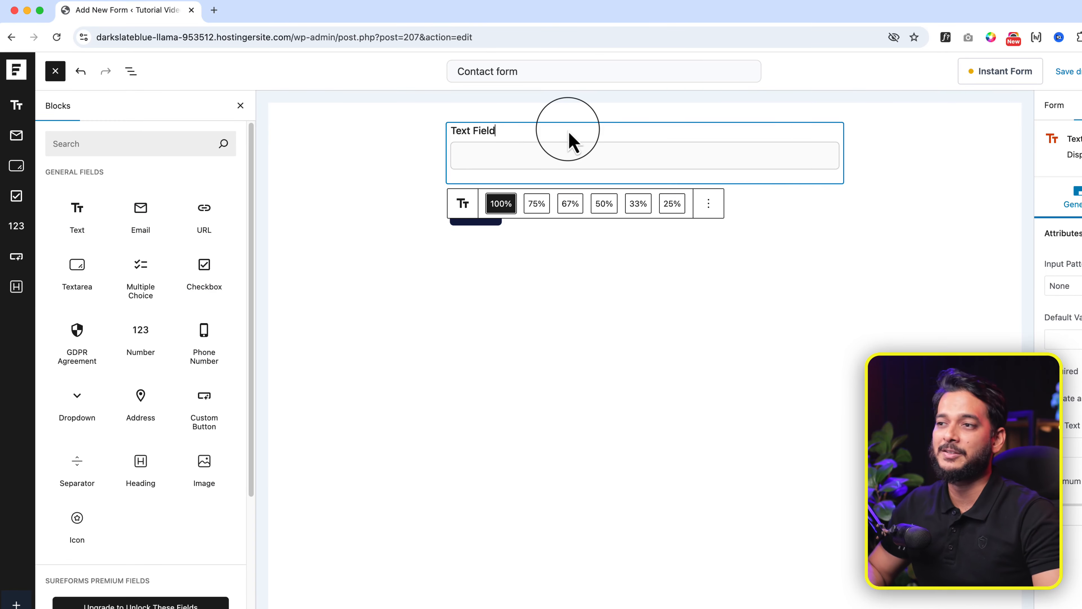
Step: Label the text field 'Full Name', then add an Email field and a 'Website url' URL field
key("super+a")
type("Fu")
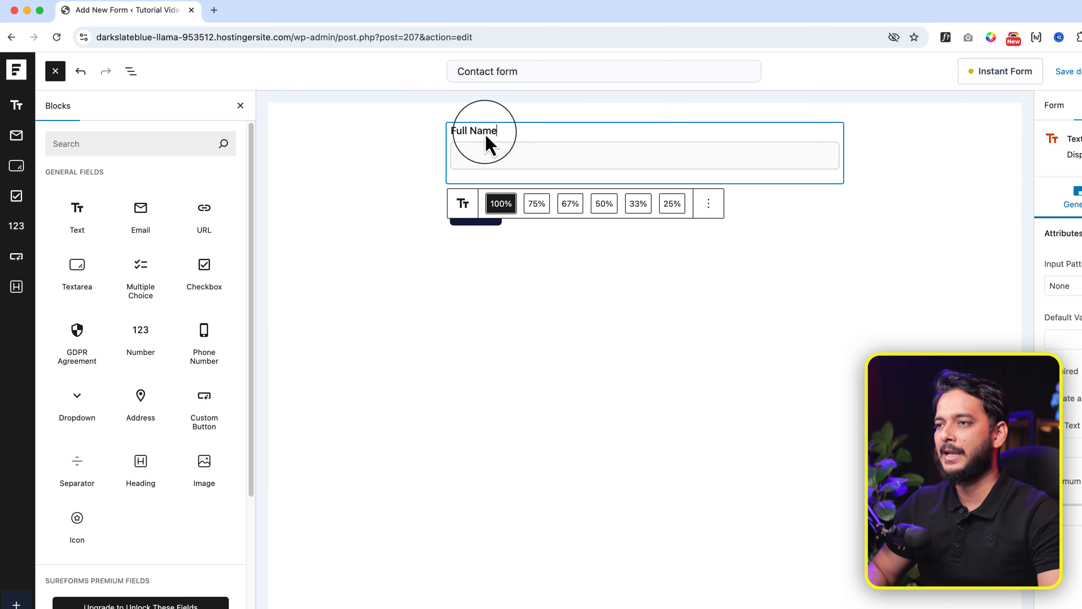
left_click(148, 223)
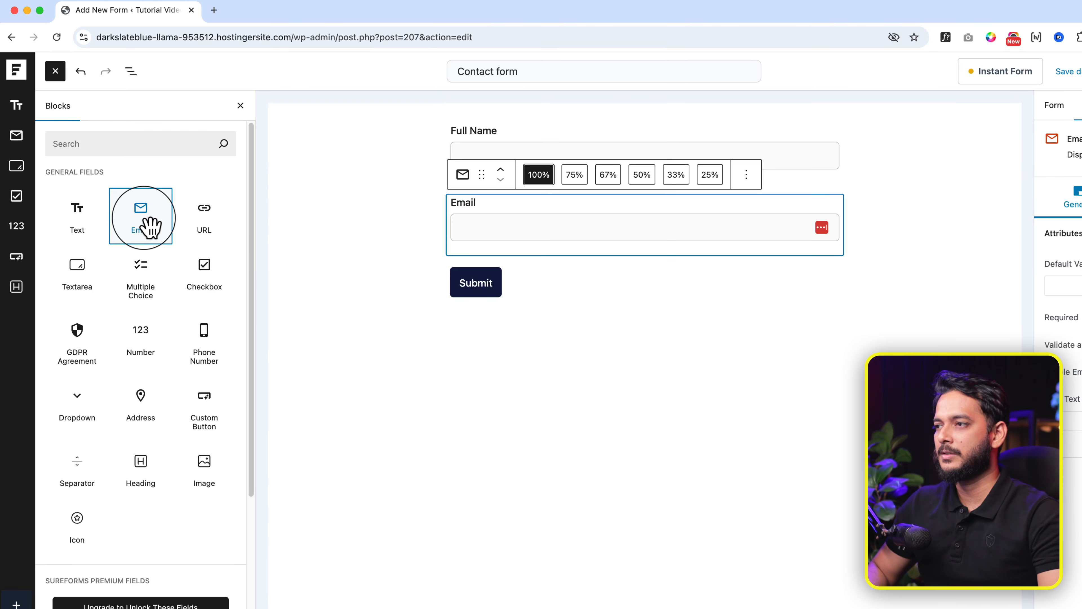
left_click(205, 219)
left_click(487, 277)
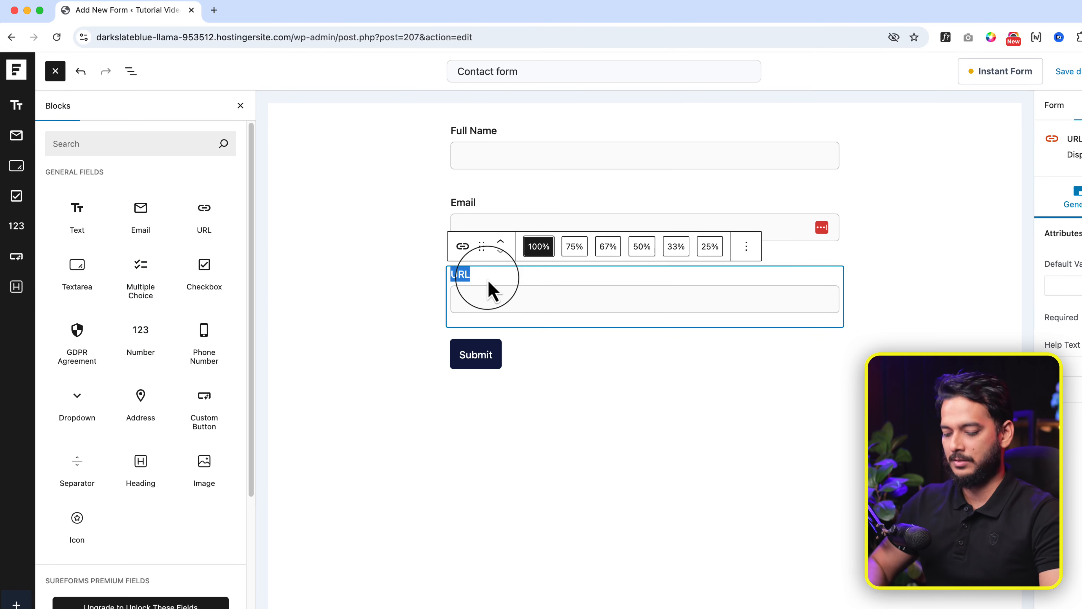
type("Website")
key("BackSpace")
key("BackSpace")
key("BackSpace")
key("BackSpace")
key("BackSpace")
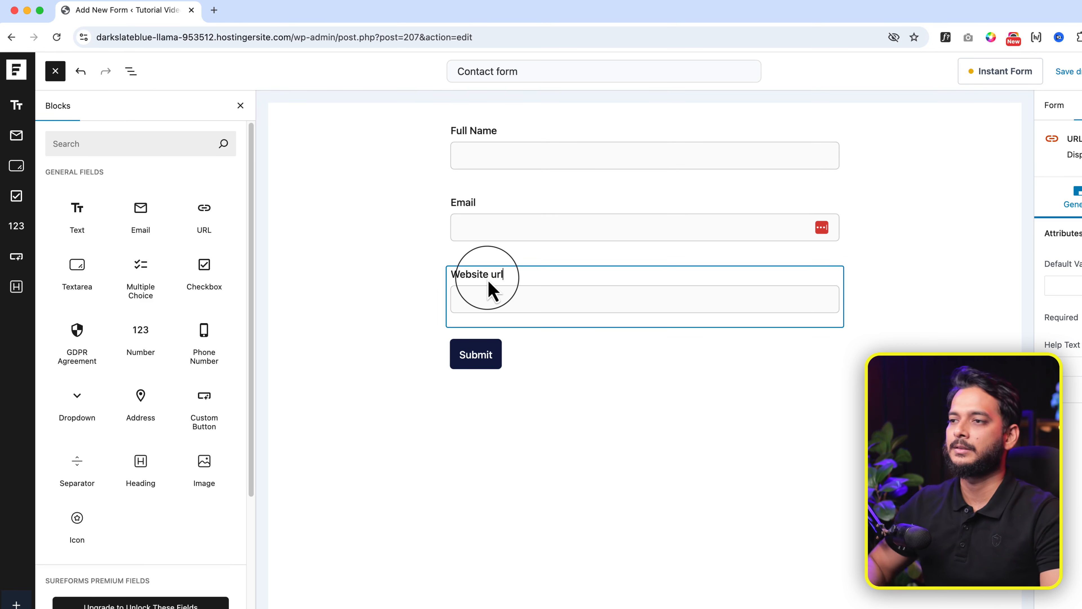
type("bsite url")
Step: Add a Privacy Policy checkbox and a Phone Number field placed above it
left_click(204, 272)
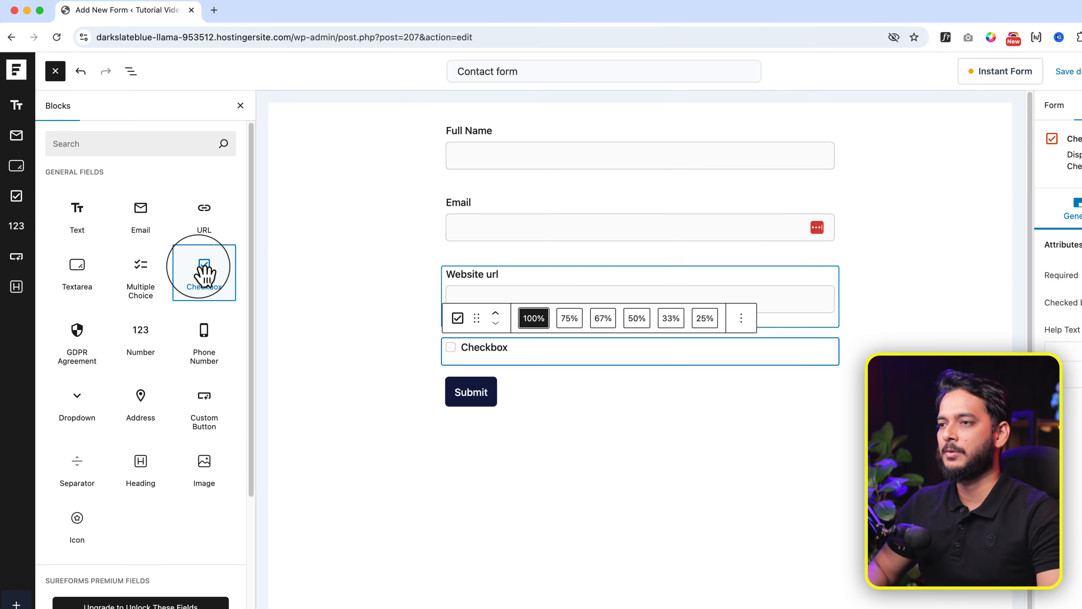
left_click(488, 351)
type("Privacy Policy")
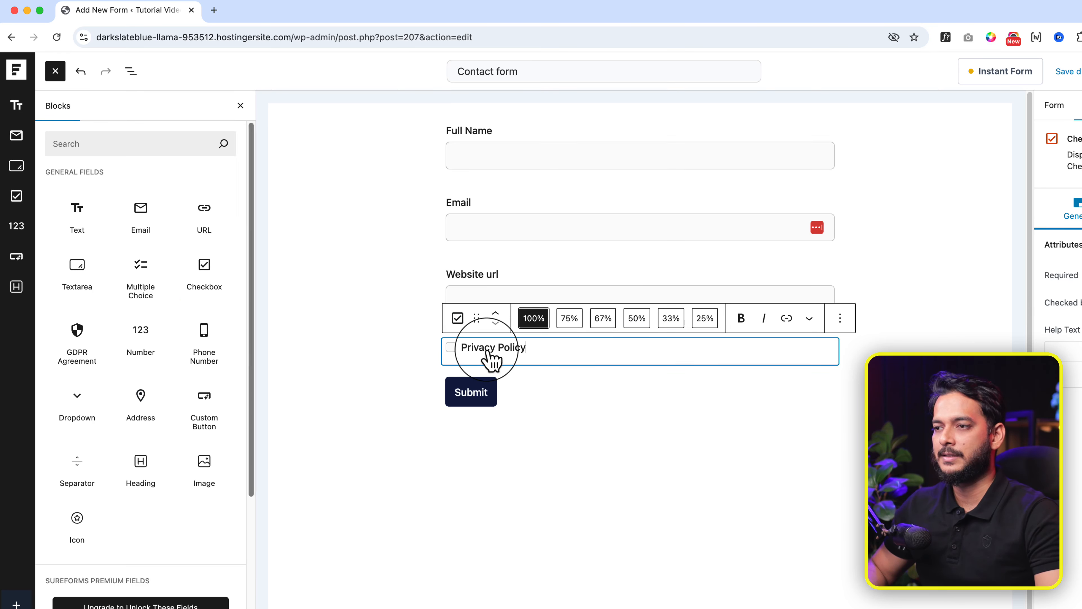
left_click(218, 374)
left_click(495, 350)
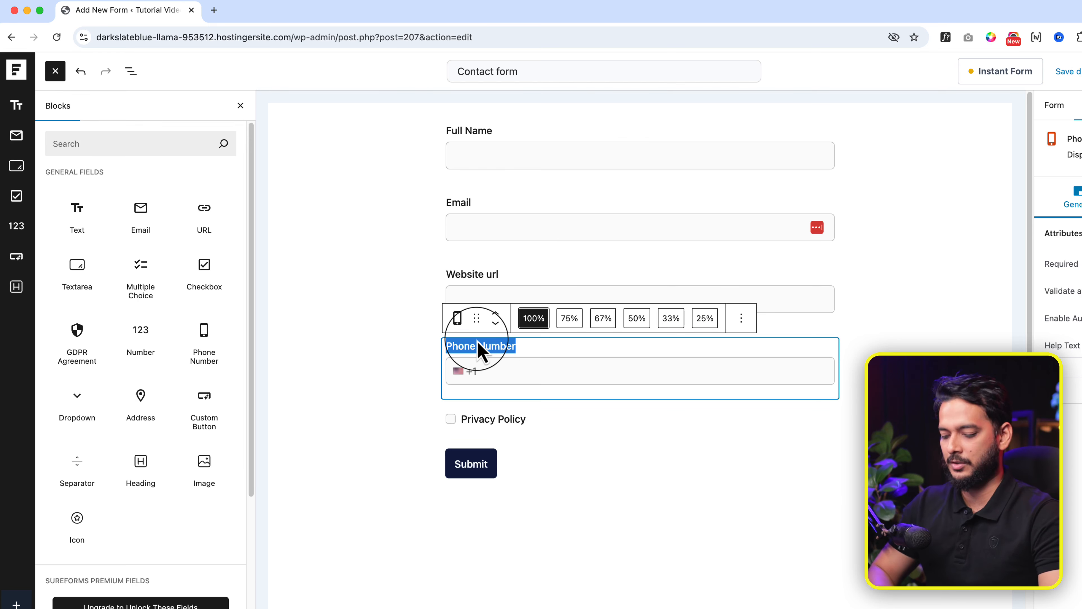
Step: Add a 'Gender' dropdown, an Address field, and a Multi Choice field after Website url
left_click(84, 413)
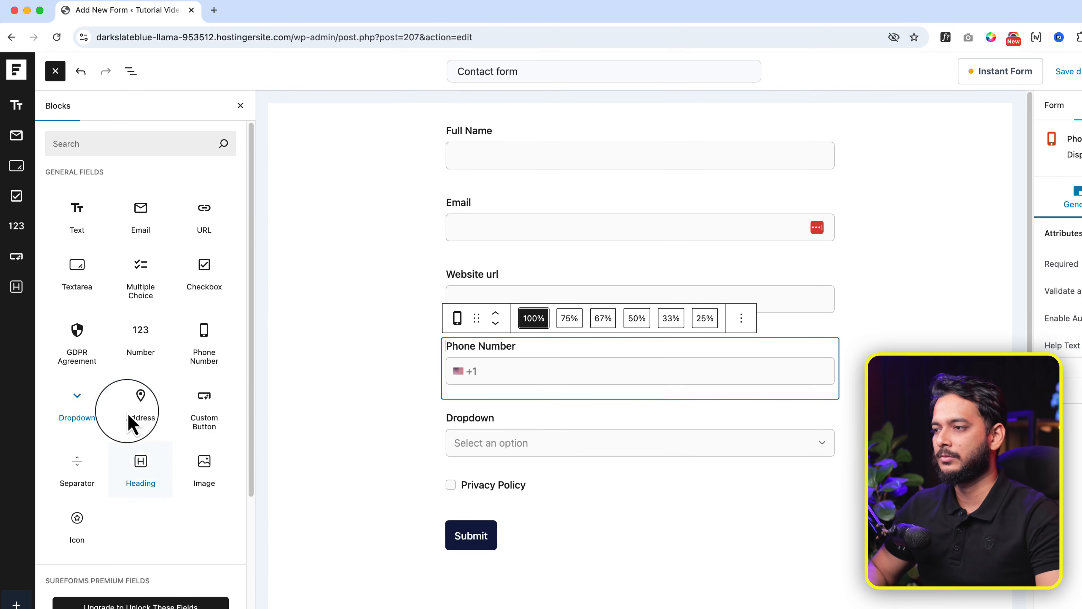
left_click(468, 417)
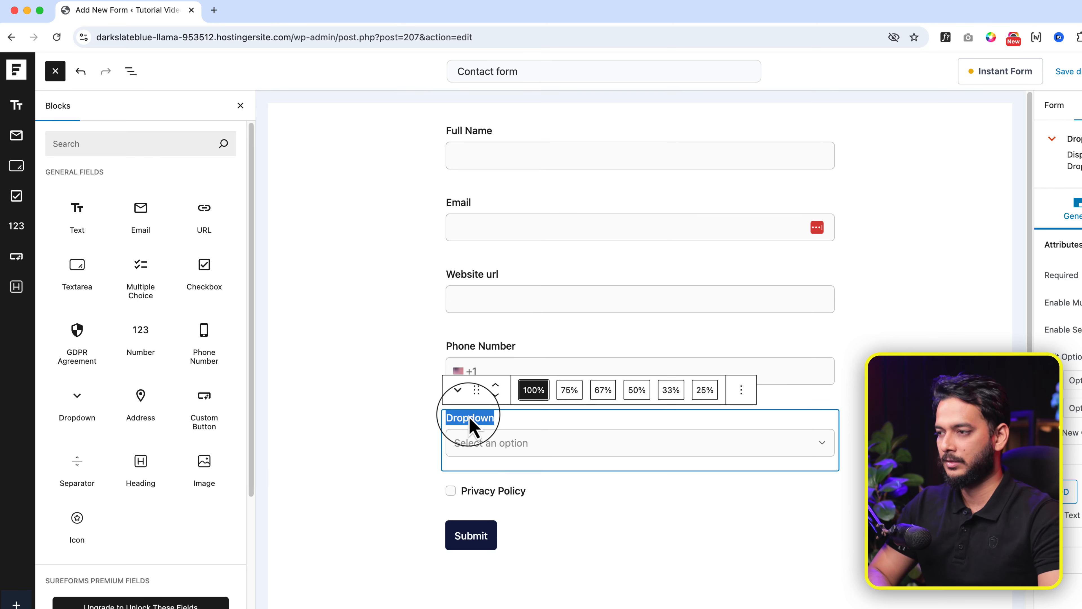
type("Gender")
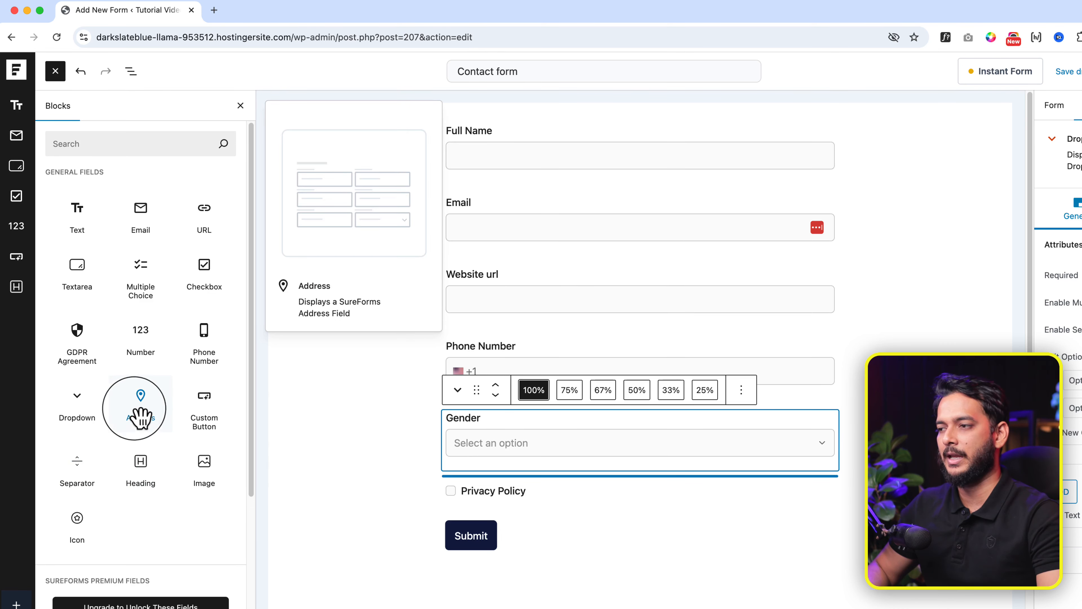
left_click(153, 411)
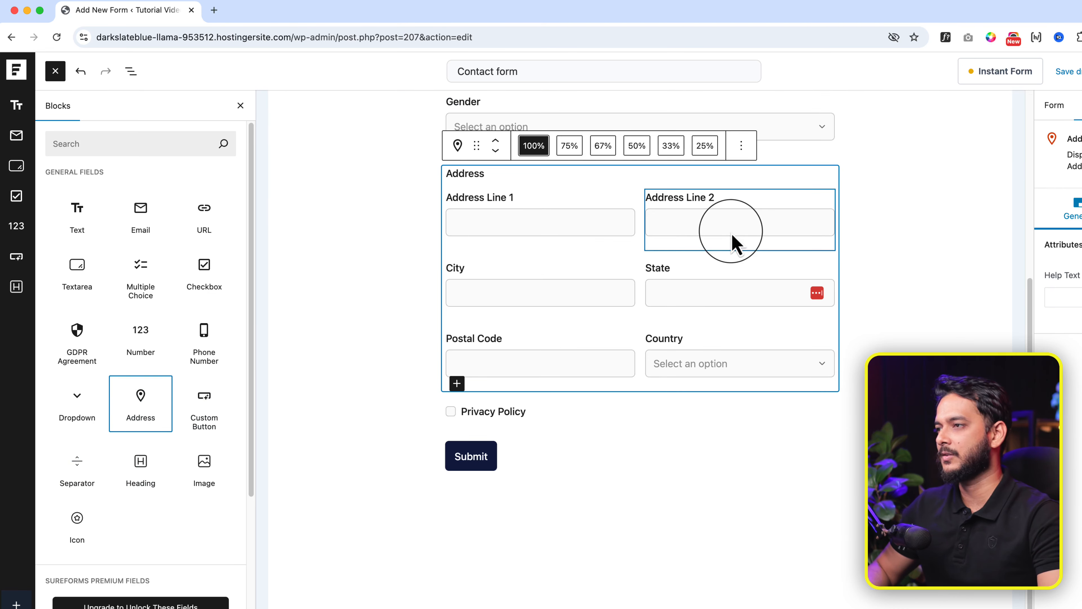
double_click(467, 174)
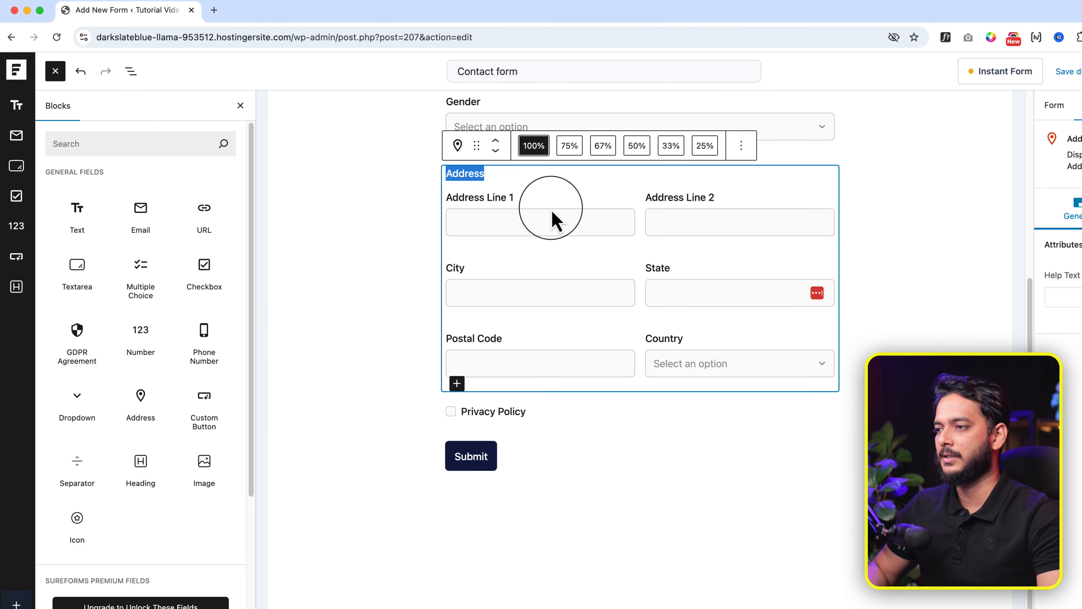
scroll(552, 211, "up", 6)
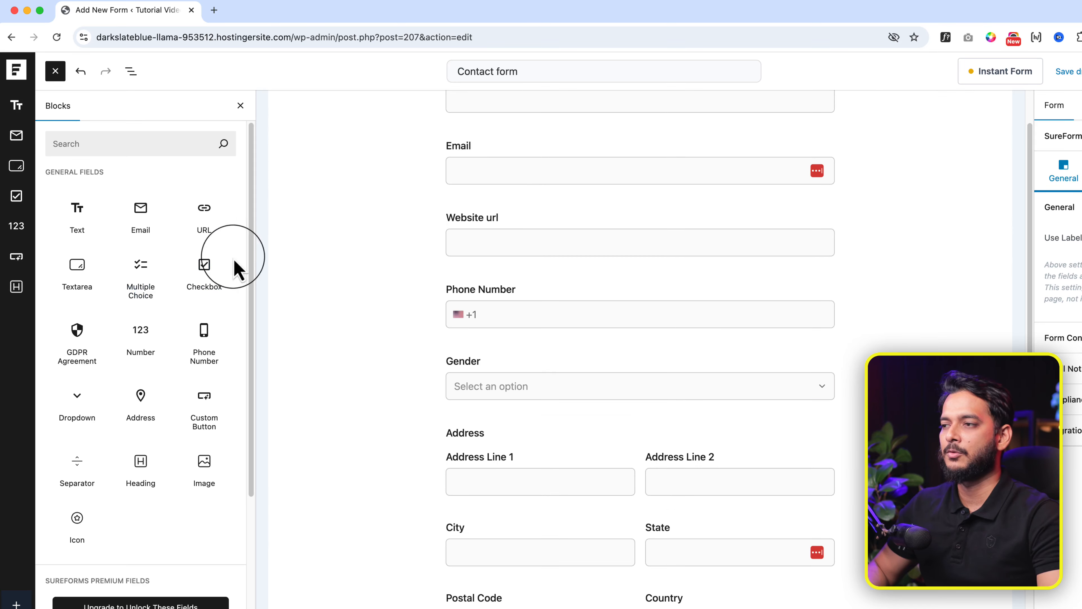
left_click_drag(147, 279, 645, 267)
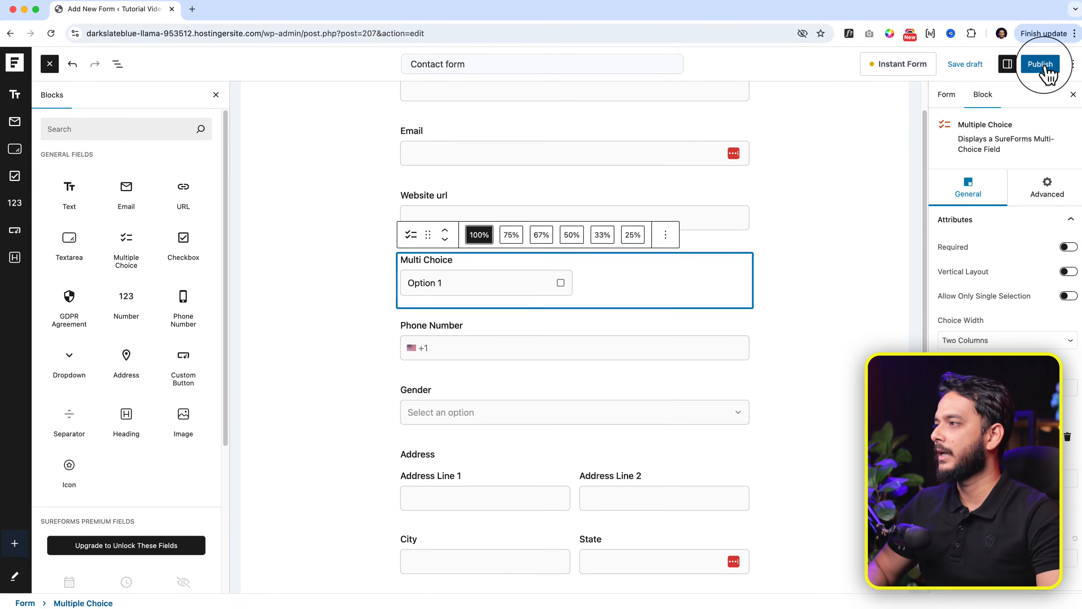
Step: Publish the Contact form and open View Form in a new browser tab
left_click(1040, 65)
left_click(1036, 64)
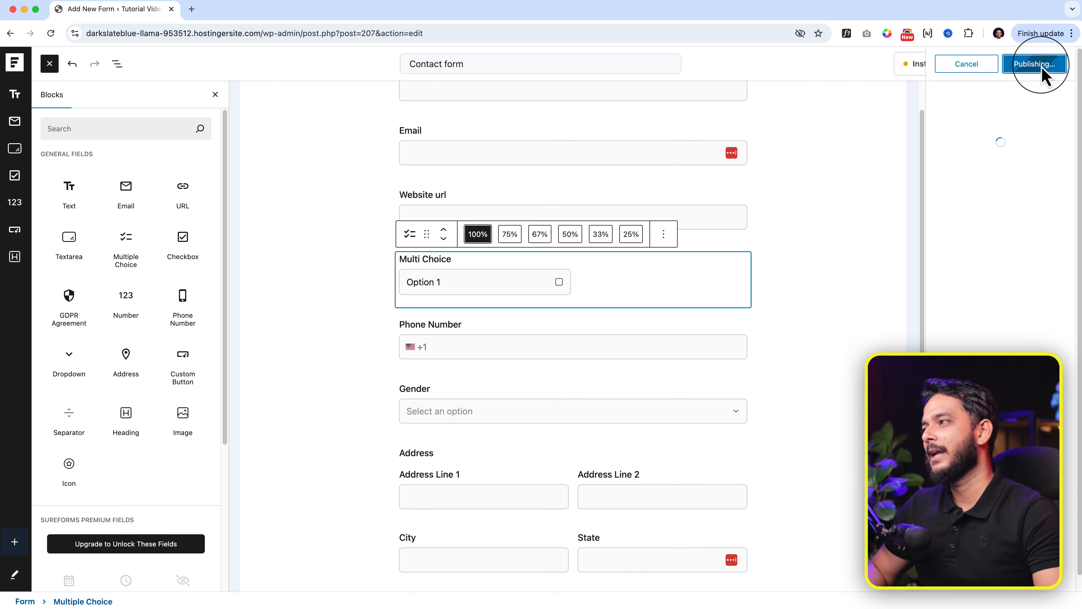
right_click(966, 195)
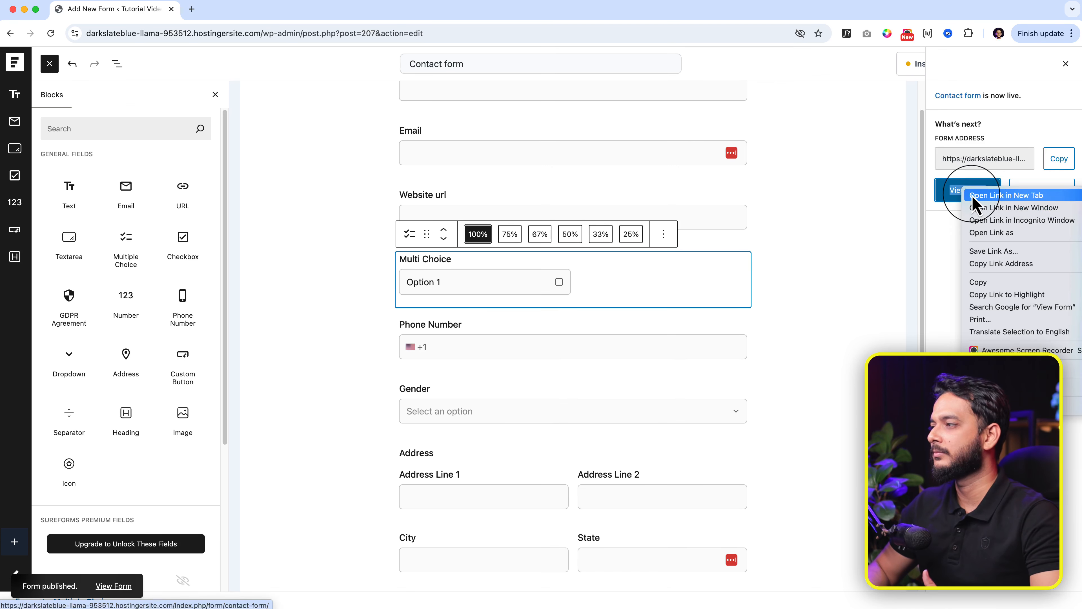
left_click(979, 197)
left_click(237, 15)
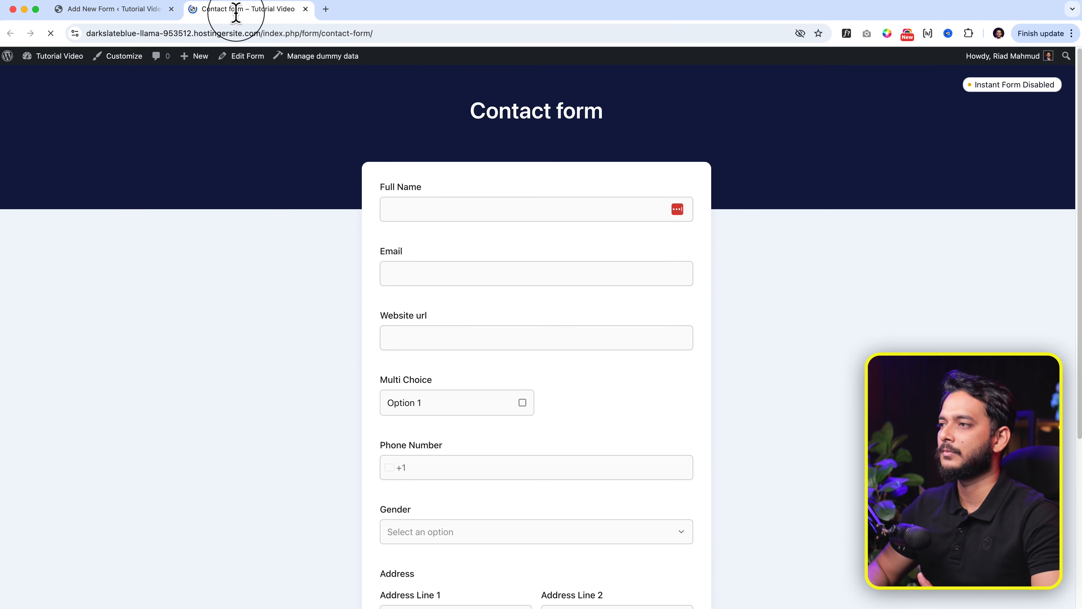
Step: On the live form, tick Option 1 in Multi Choice and click through Full Name, Email, Website url and Phone Number
scroll(550, 431, "down", 5)
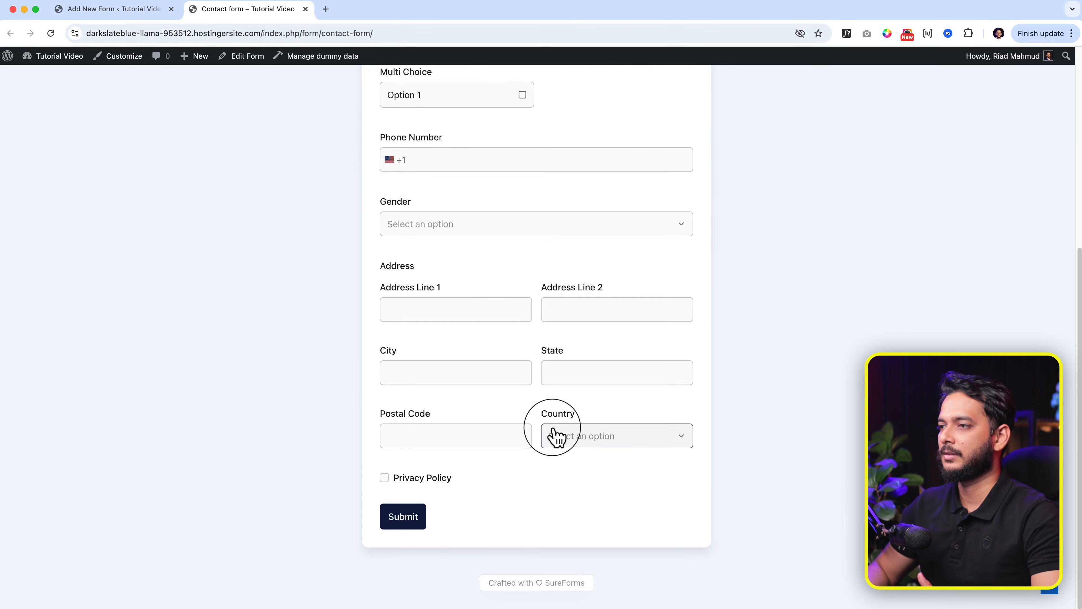
scroll(551, 428, "up", 5)
left_click(489, 411)
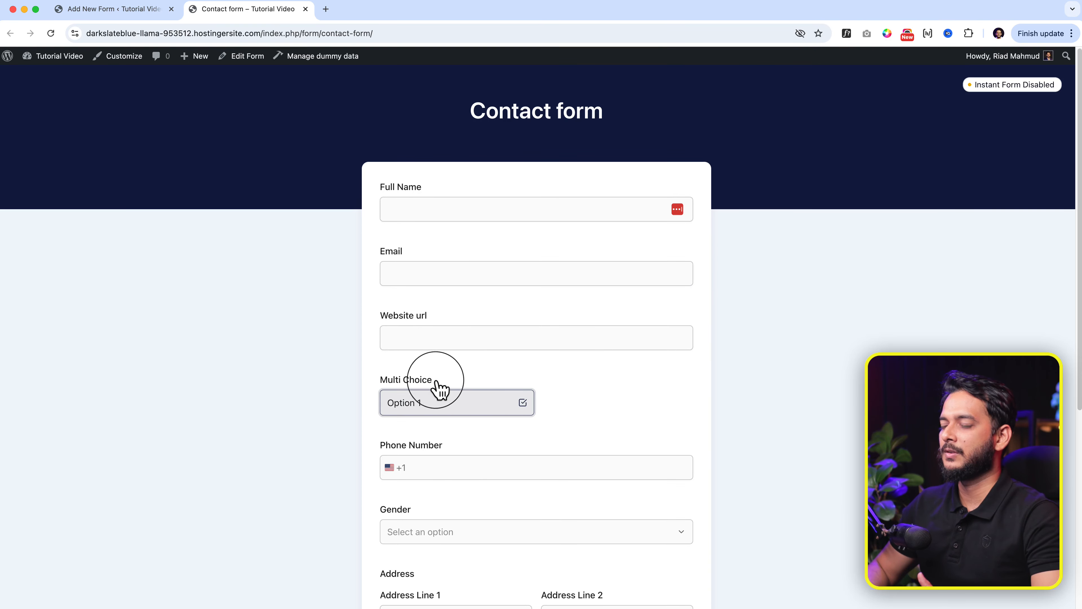
left_click(451, 344)
left_click(443, 307)
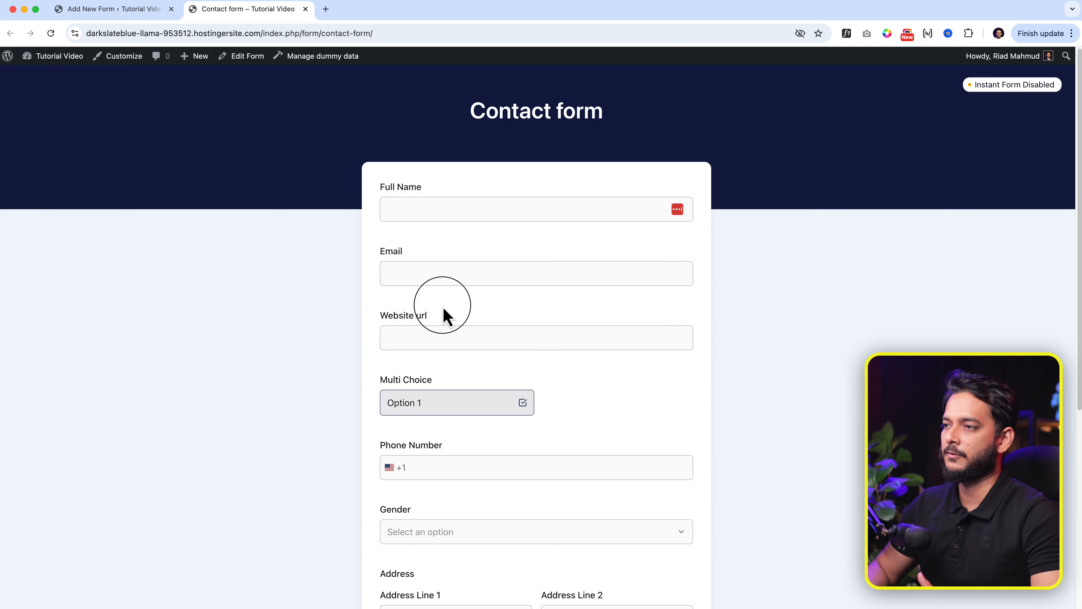
left_click(443, 213)
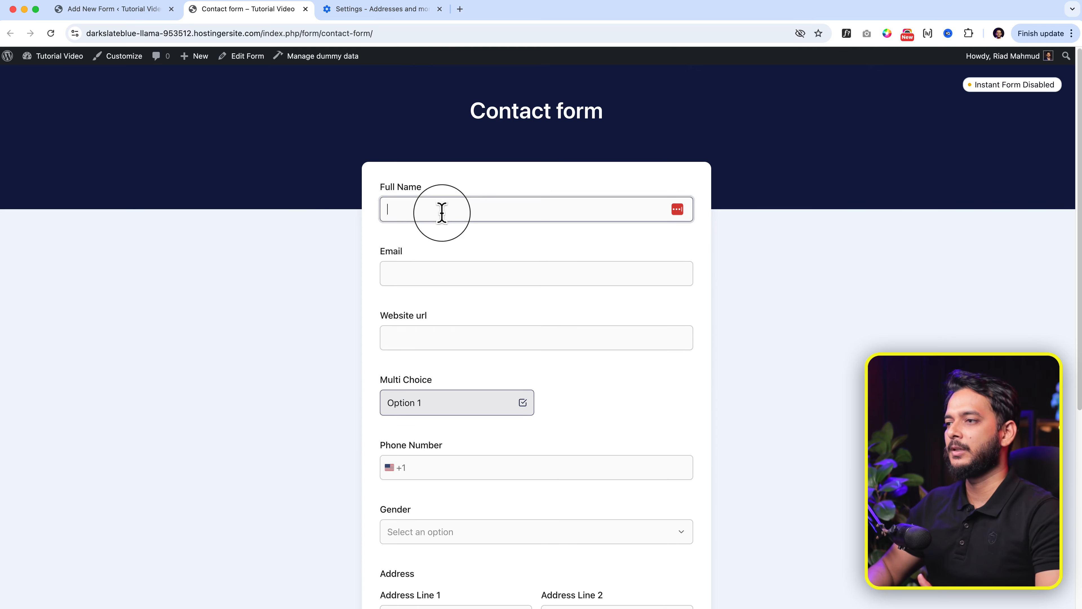
left_click(422, 282)
left_click(416, 343)
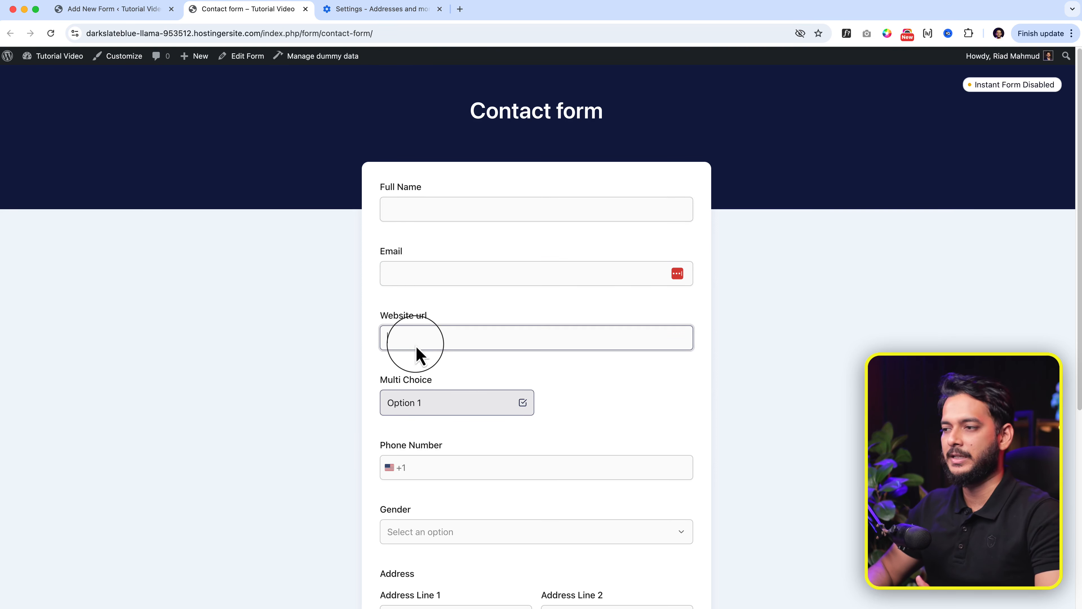
left_click(491, 466)
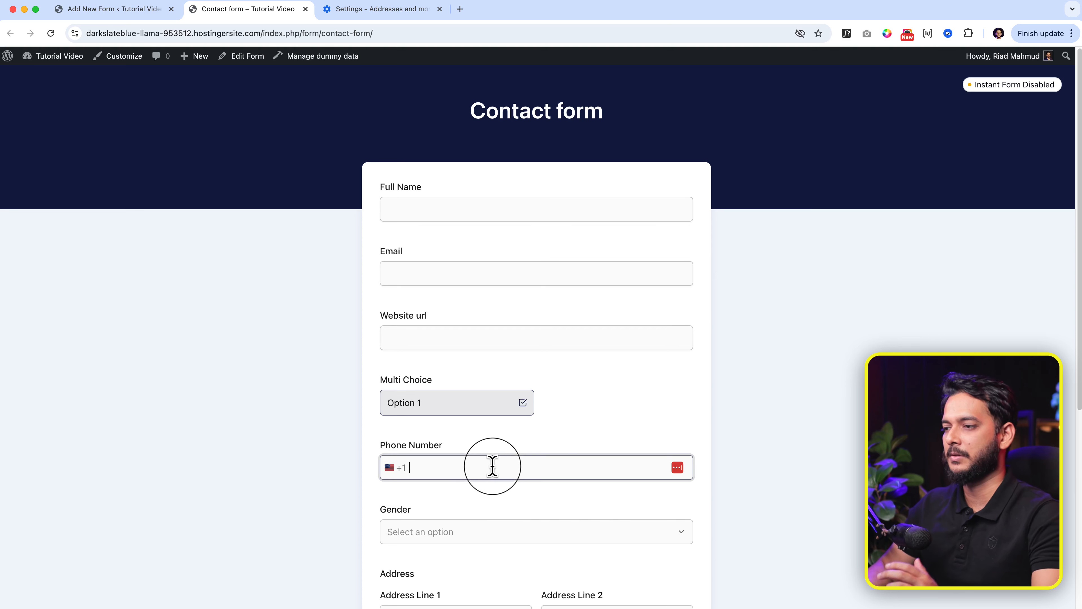
Step: Try the Gender dropdown, settling on Option 1, then go back to the editor tab
left_click(460, 533)
scroll(453, 519, "down", 3)
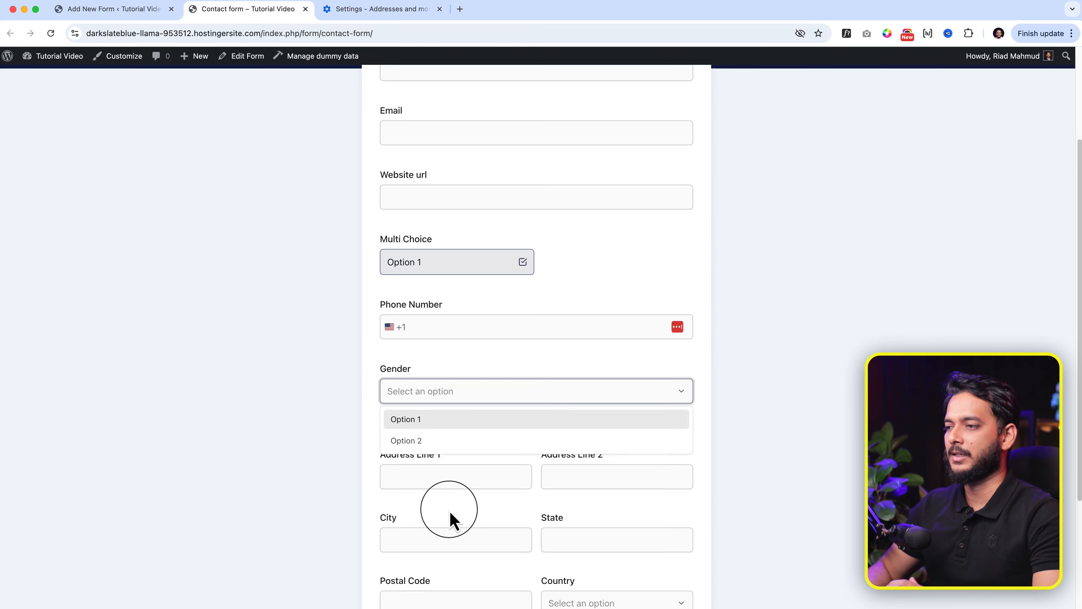
left_click(424, 440)
left_click(457, 391)
left_click(554, 335)
left_click(554, 393)
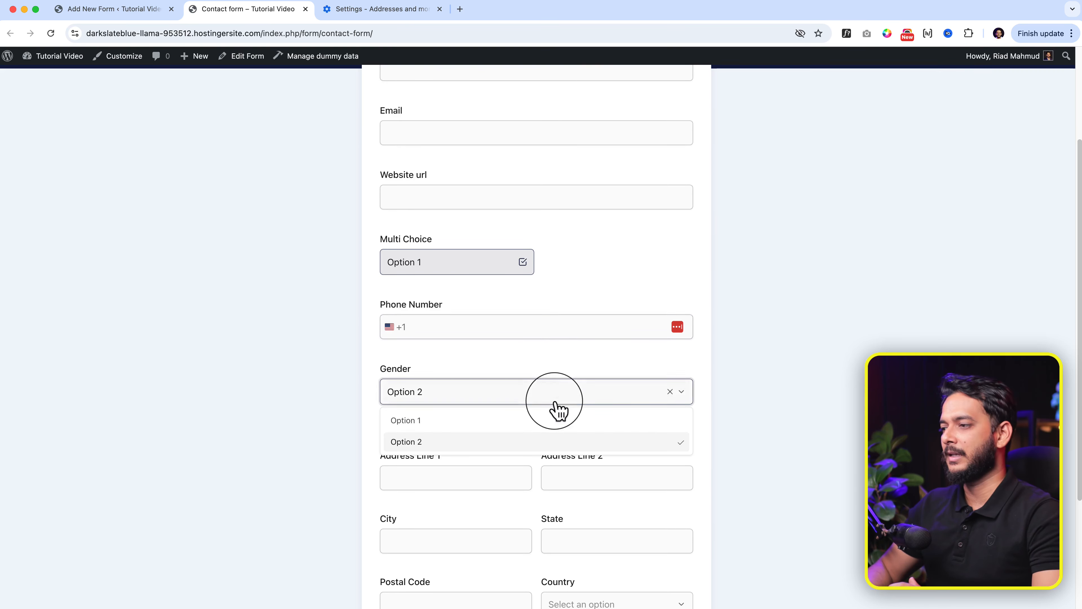
left_click(556, 419)
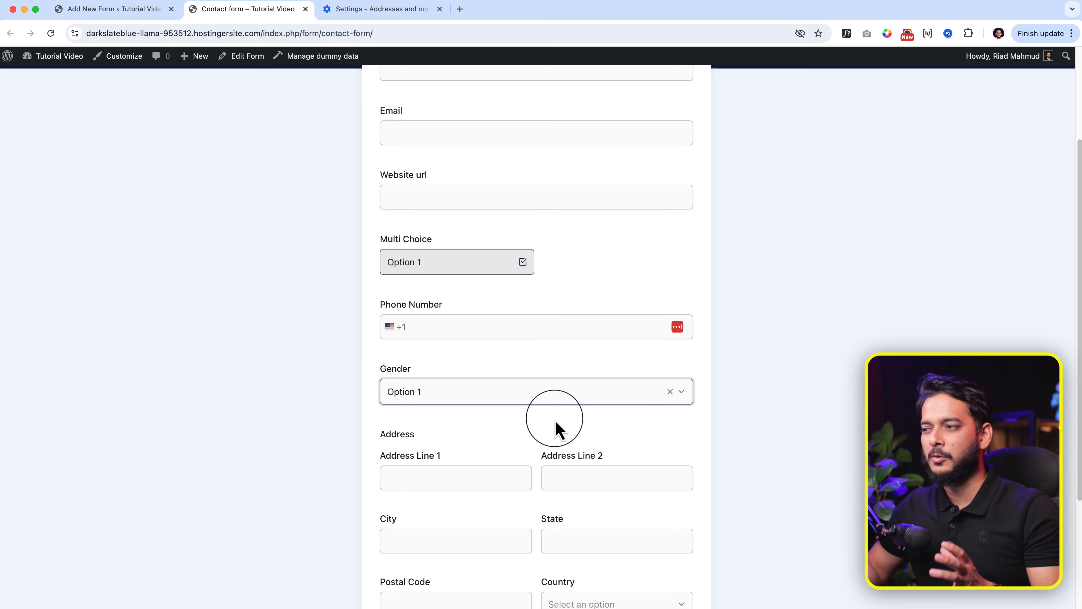
scroll(552, 416, "down", 3)
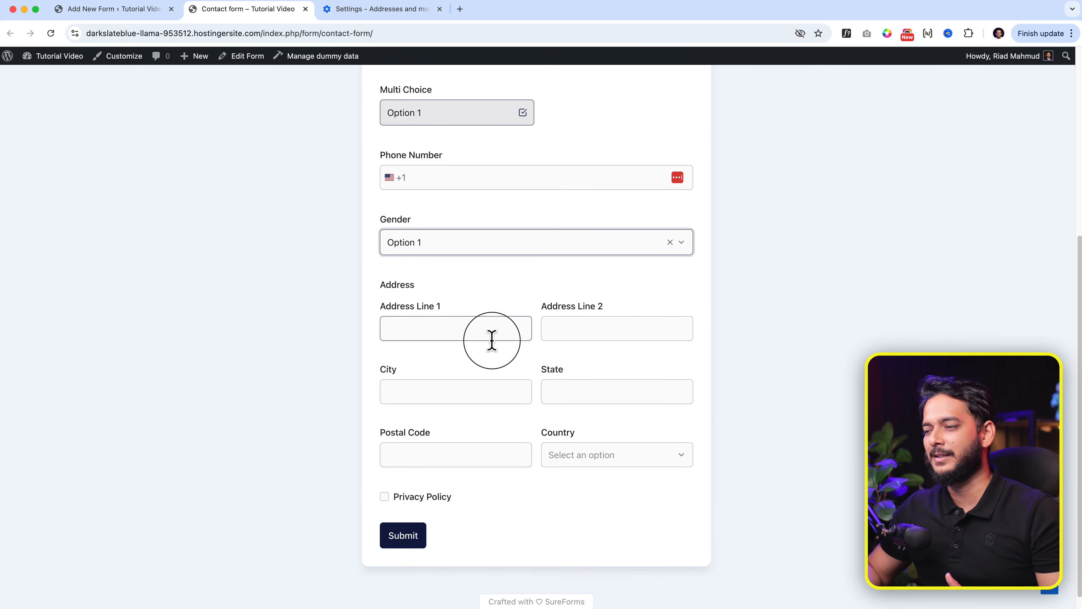
scroll(491, 341, "up", 6)
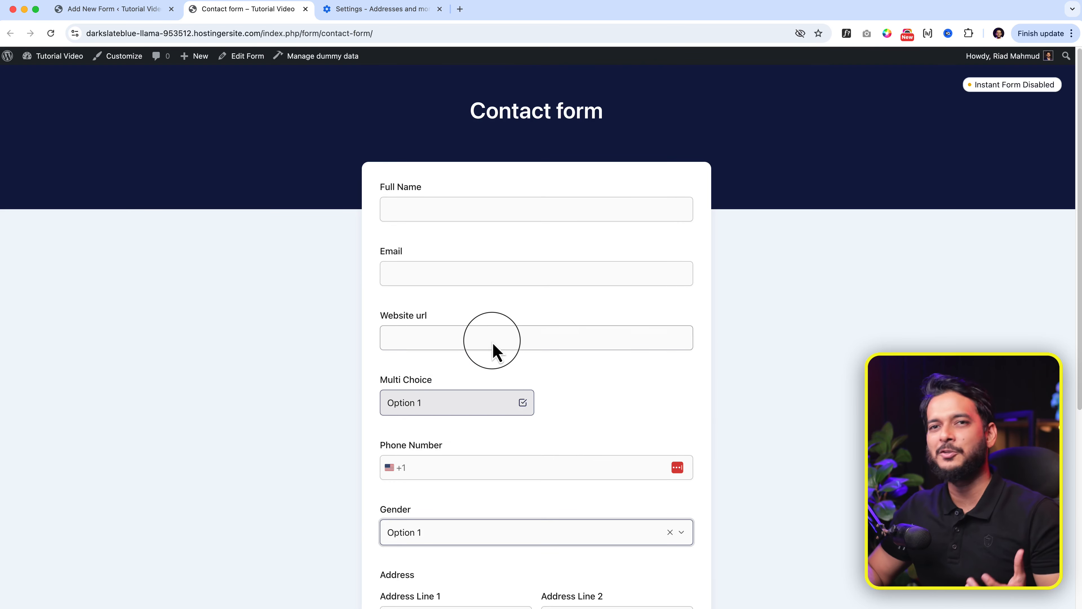
left_click(124, 16)
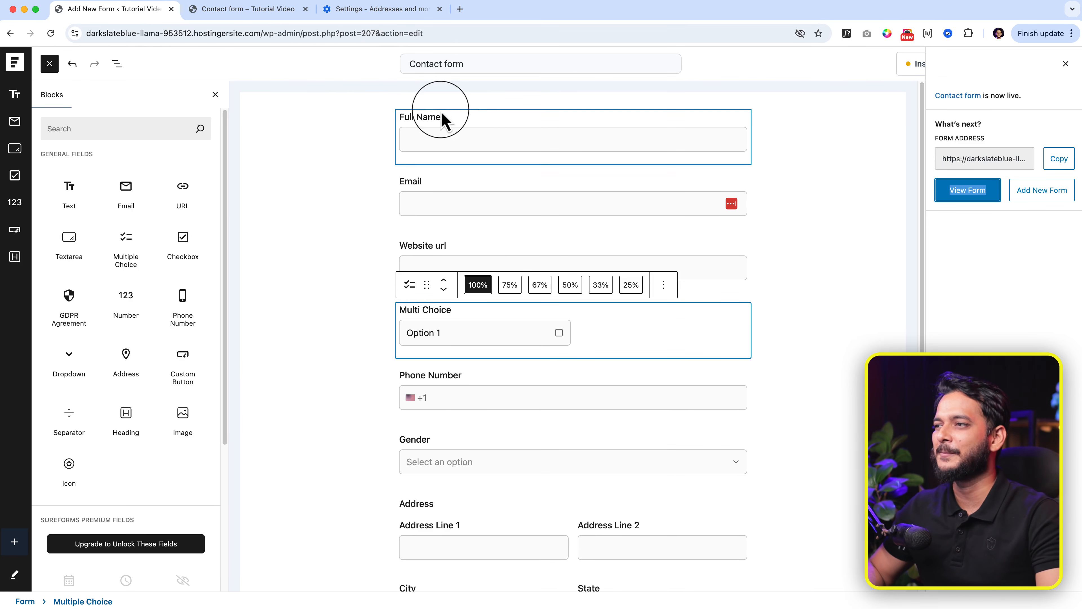
Step: Set both Full Name and Email to 50% width so they share one row
left_click(471, 123)
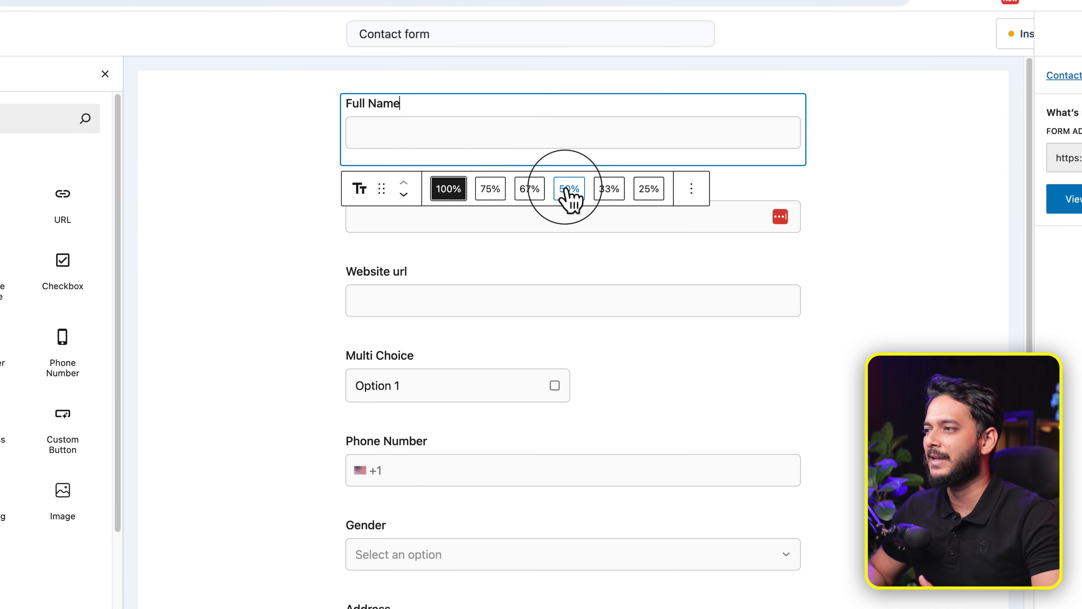
left_click(570, 190)
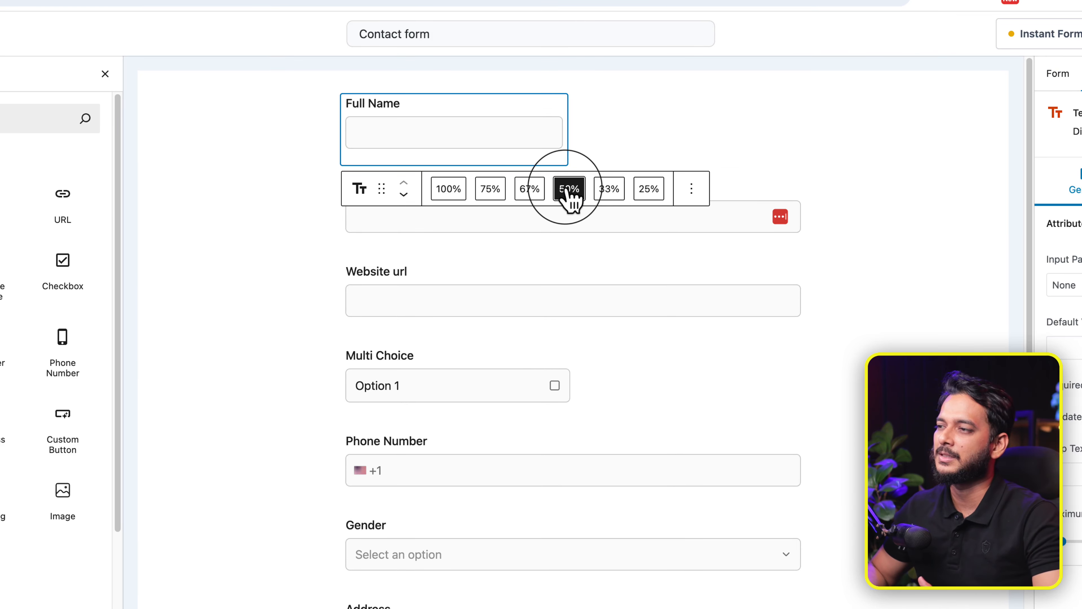
left_click(678, 234)
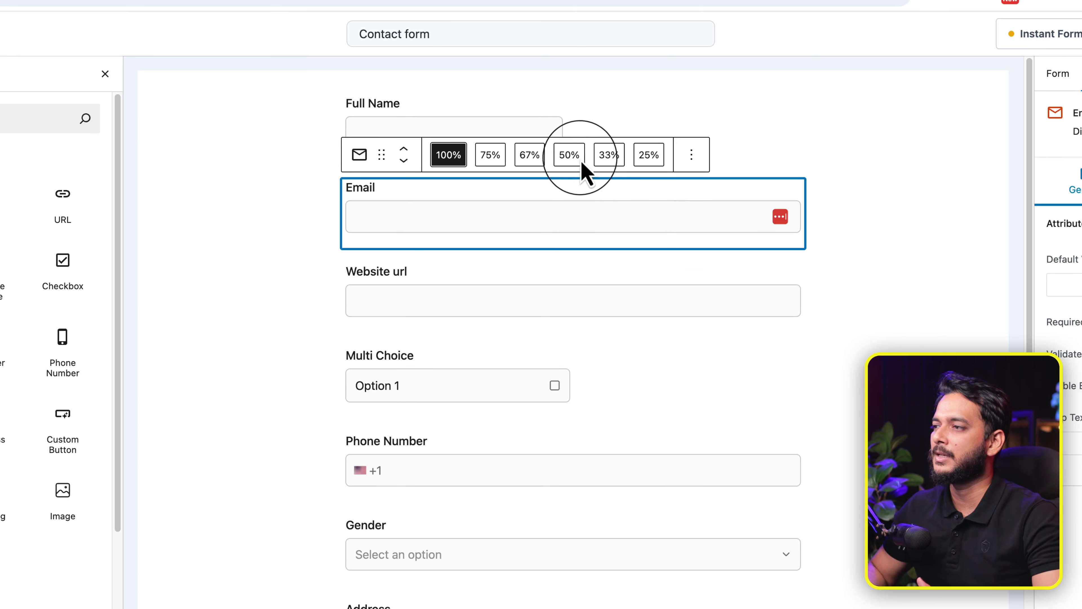
left_click(573, 159)
left_click(540, 174)
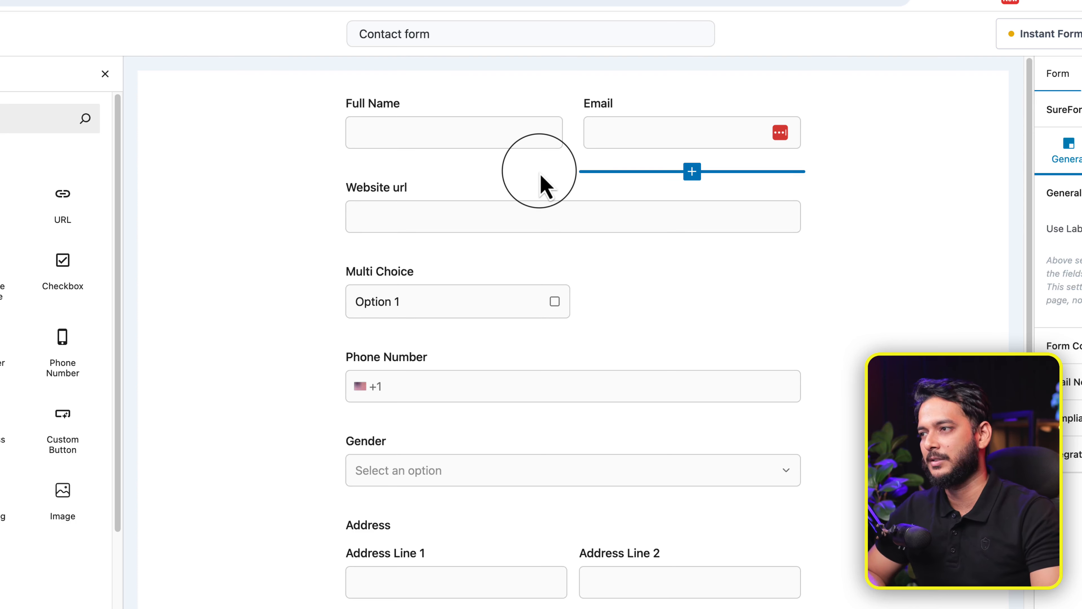
left_click(586, 285)
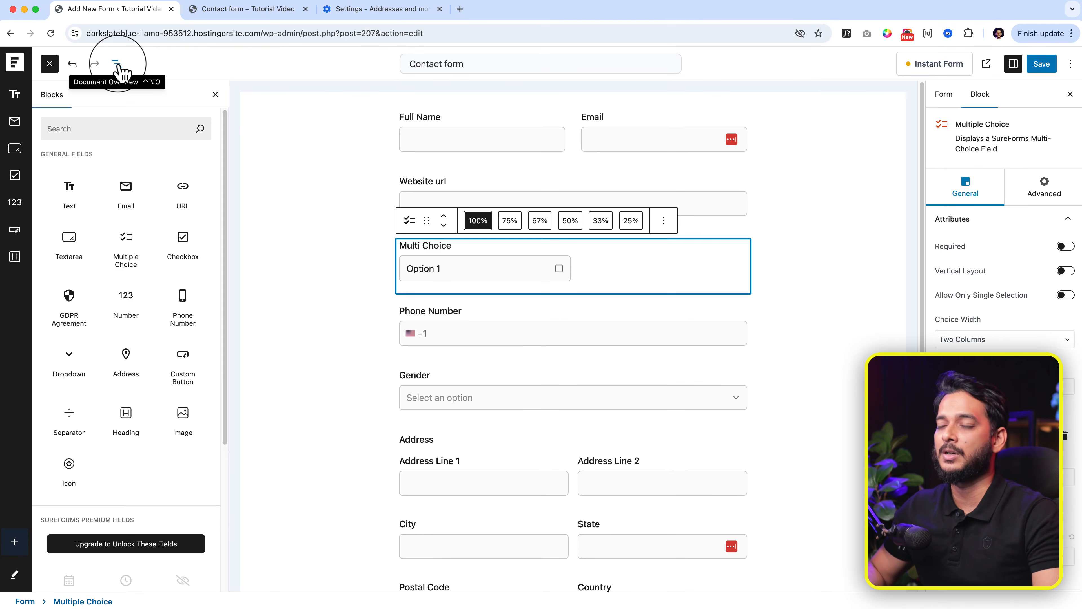
Step: Add Option 2 and Option 3 as new Multi Choice choices, giving three in total
left_click(118, 64)
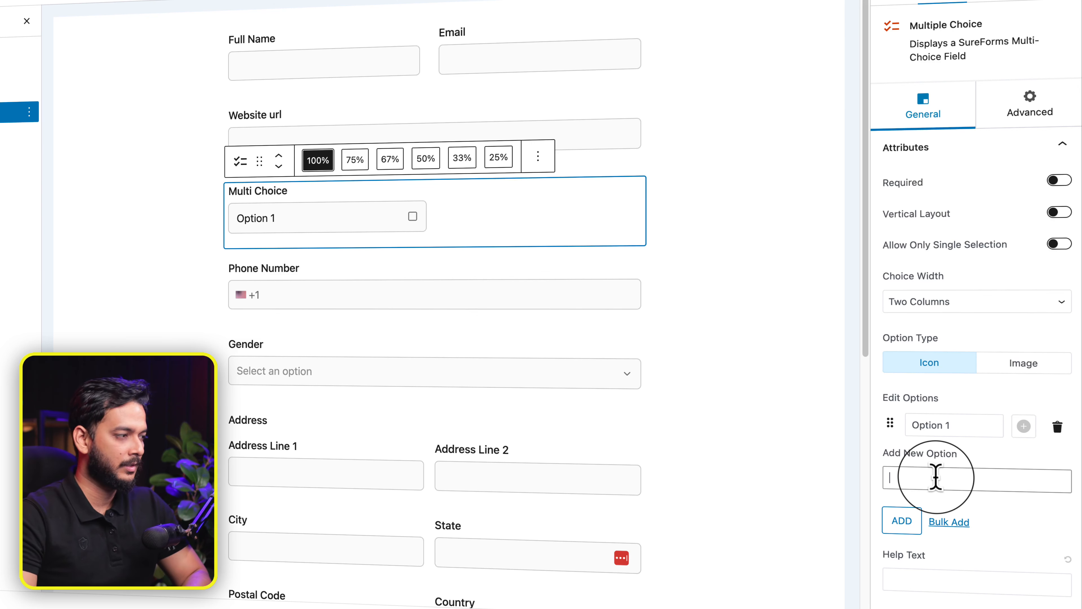
key("Return")
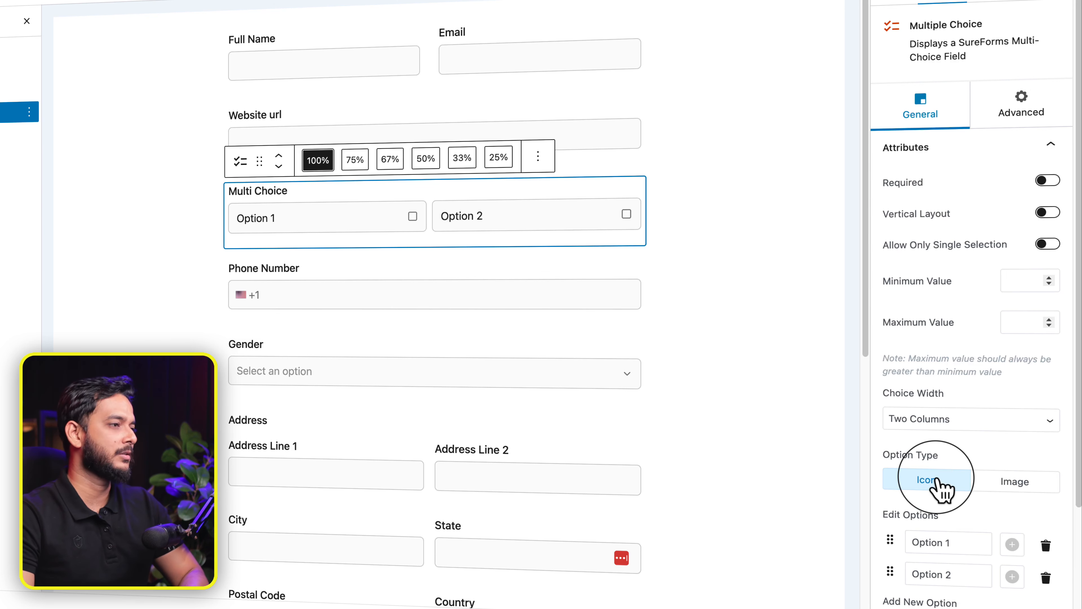
scroll(938, 482, "down", 4)
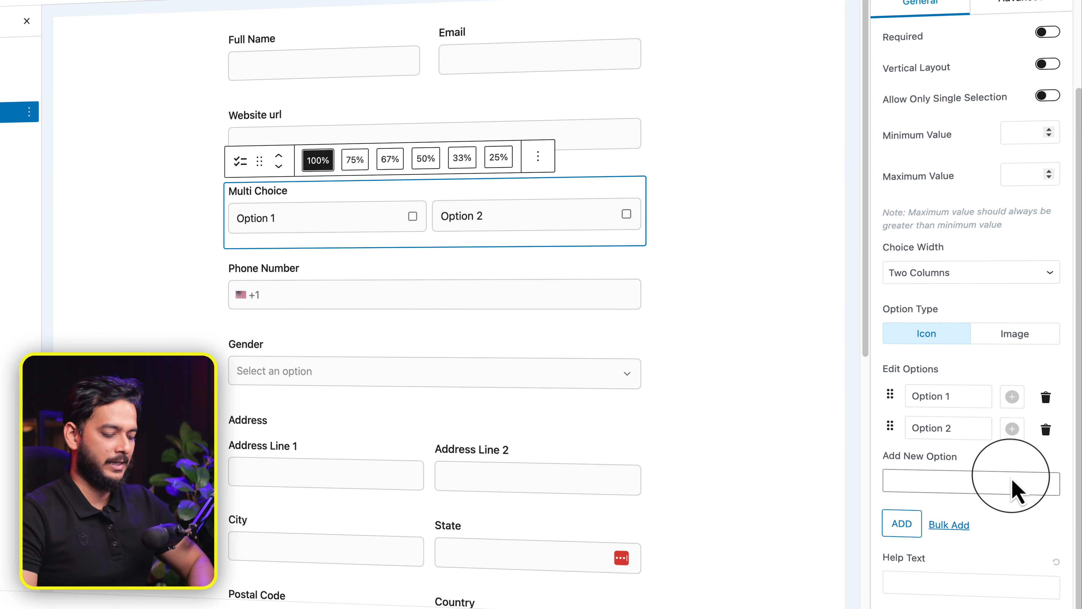
type("Option 3")
key("Return")
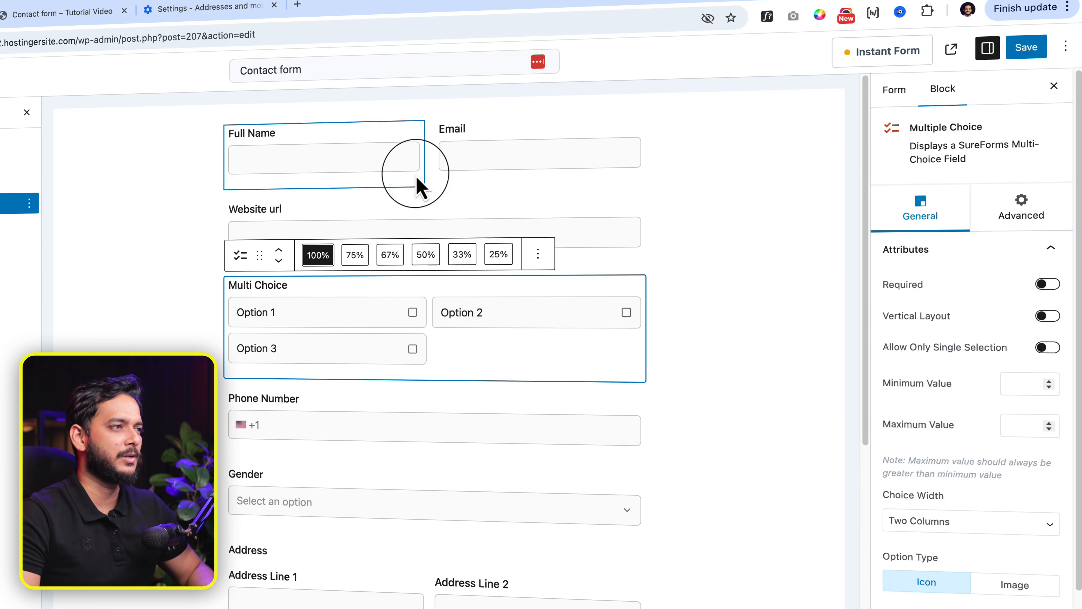
Step: Set Full Name's input pattern to the 27/08/2024 date format and save the form
left_click(417, 184)
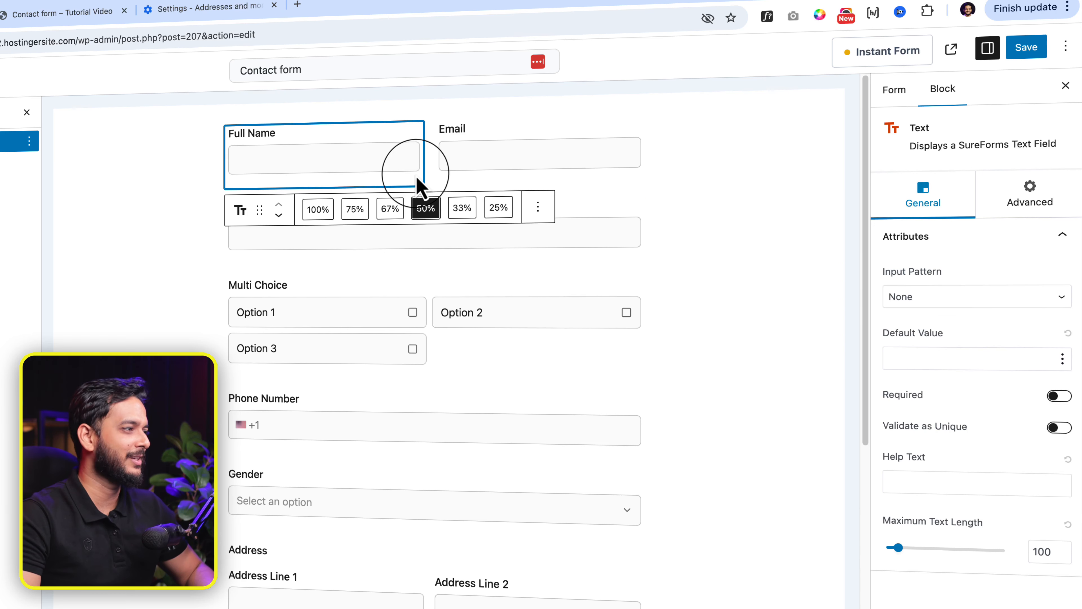
left_click(955, 301)
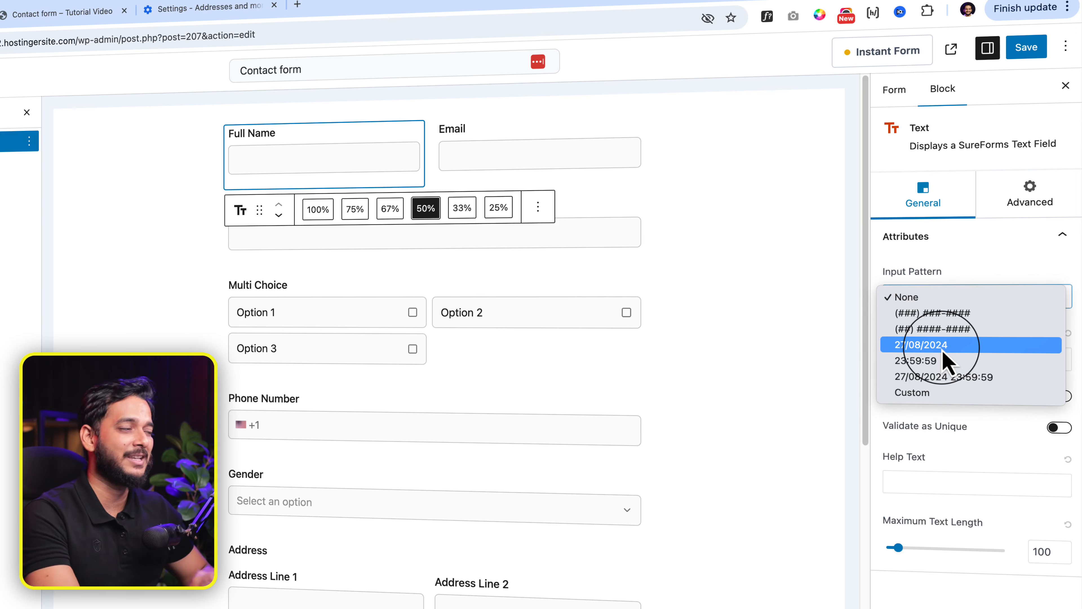
left_click(956, 320)
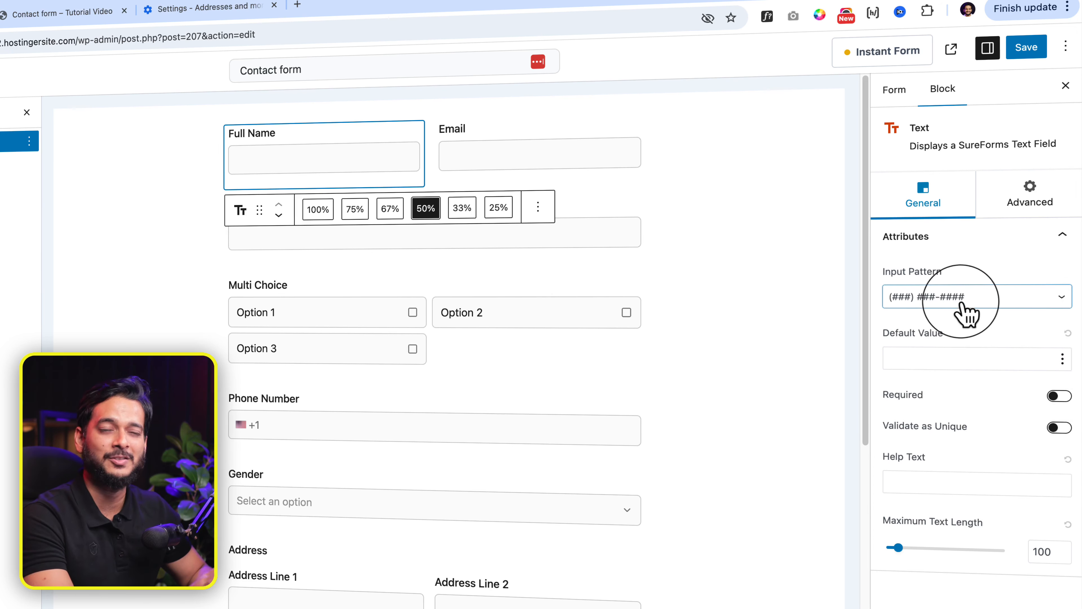
left_click(965, 303)
left_click(963, 316)
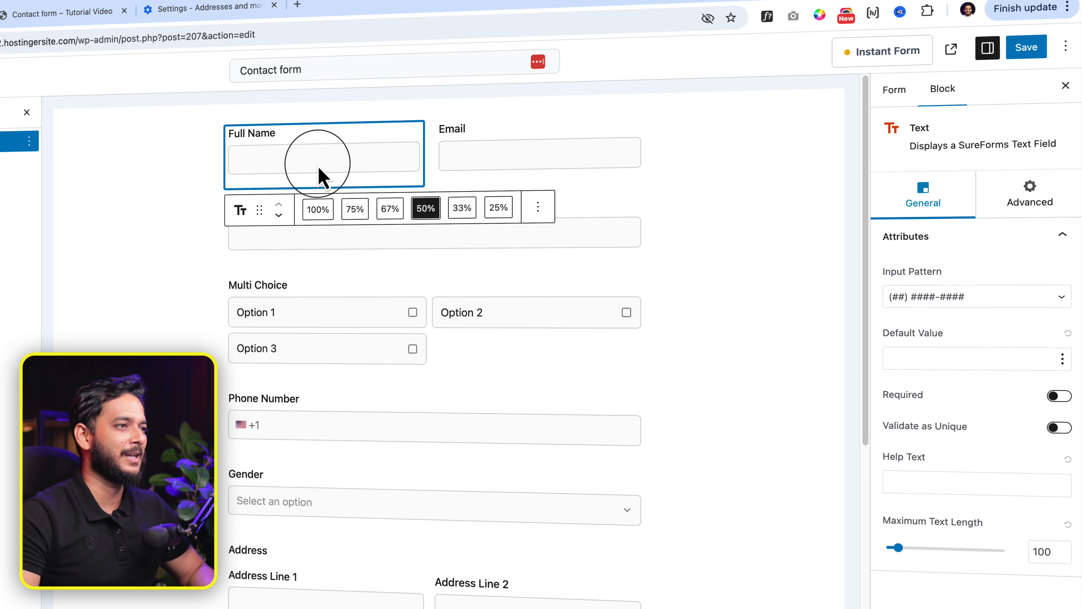
left_click(1035, 297)
left_click(975, 313)
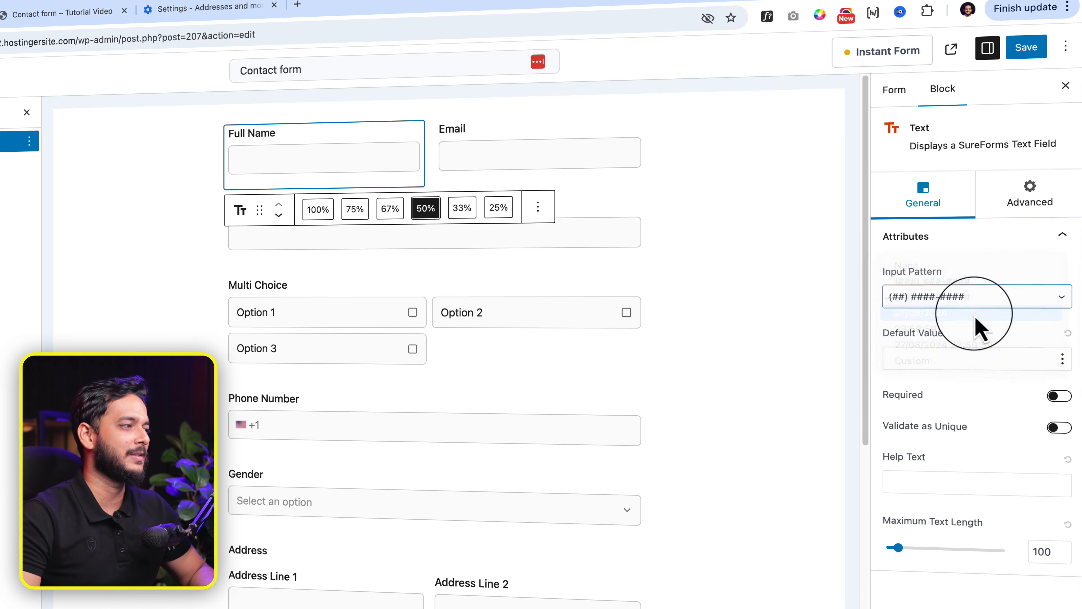
left_click(1027, 46)
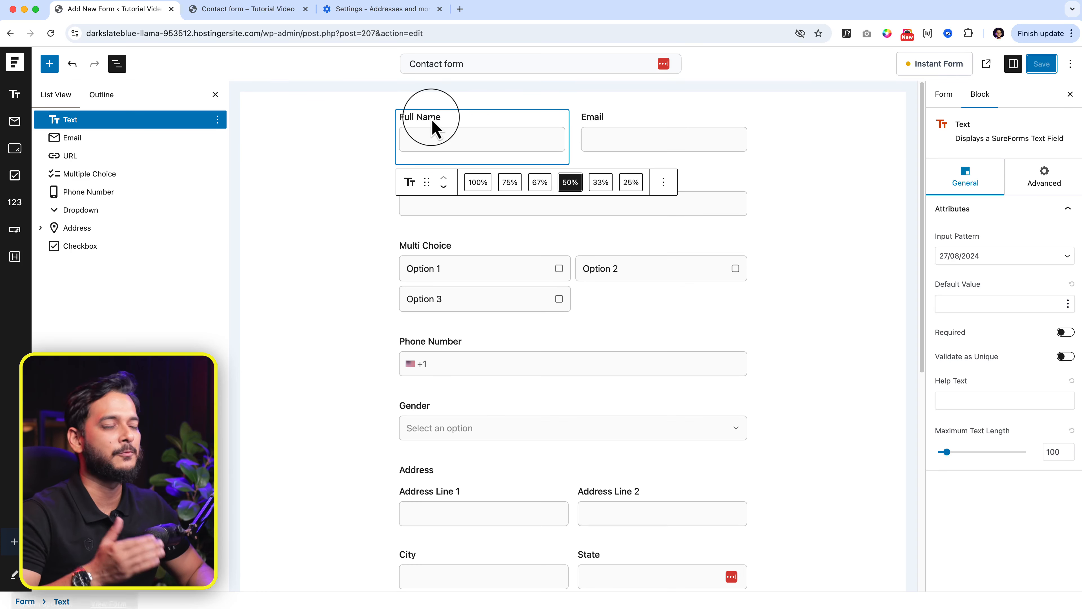
Step: Reload the live Contact form page to check the date placeholder, then return to the editor
left_click(262, 18)
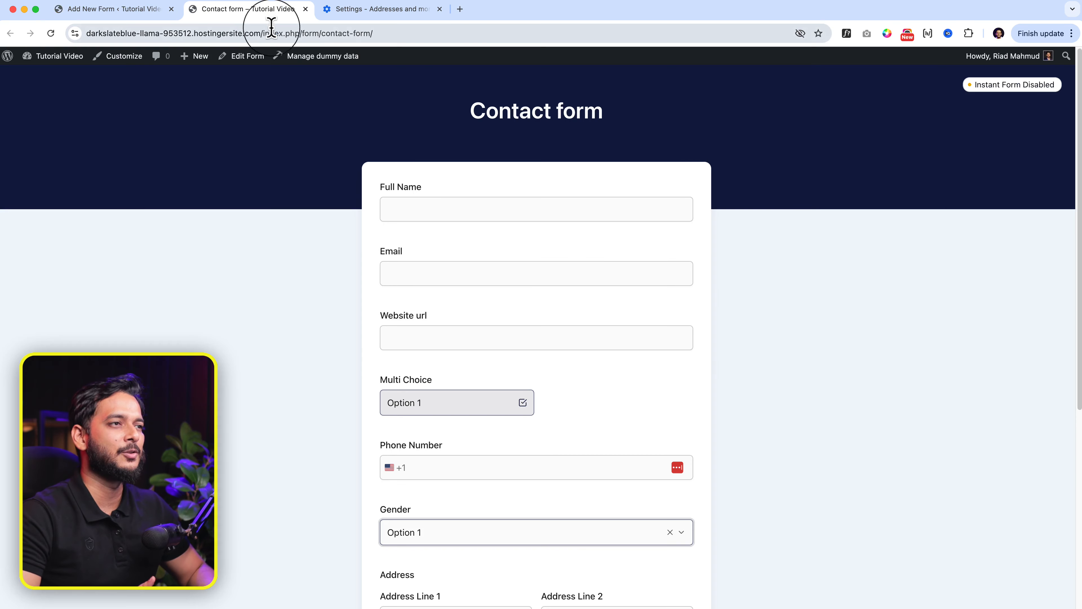
left_click(272, 33)
key("Return")
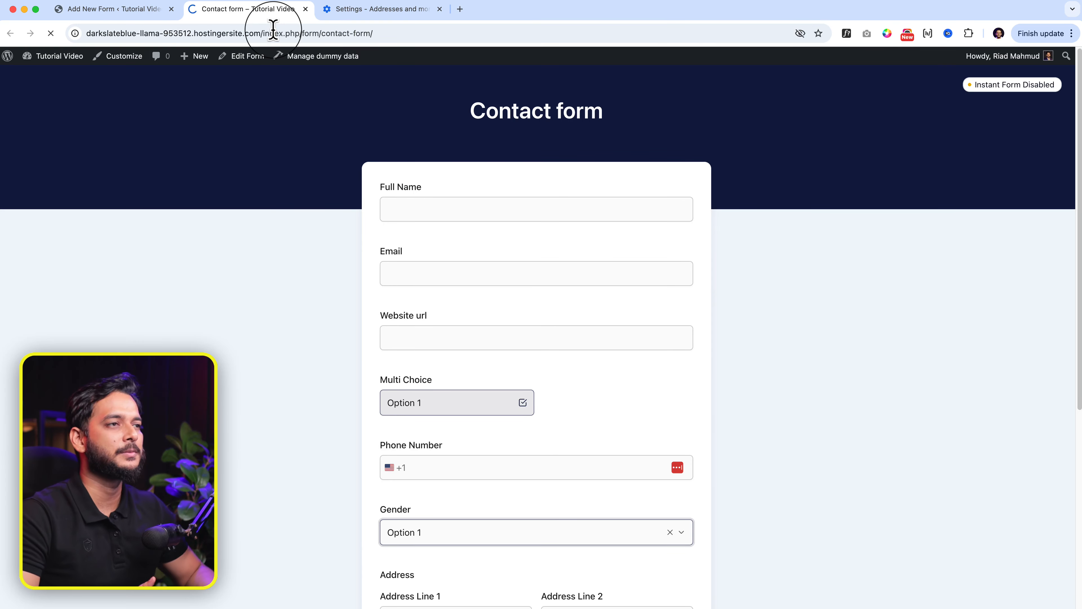
left_click(437, 208)
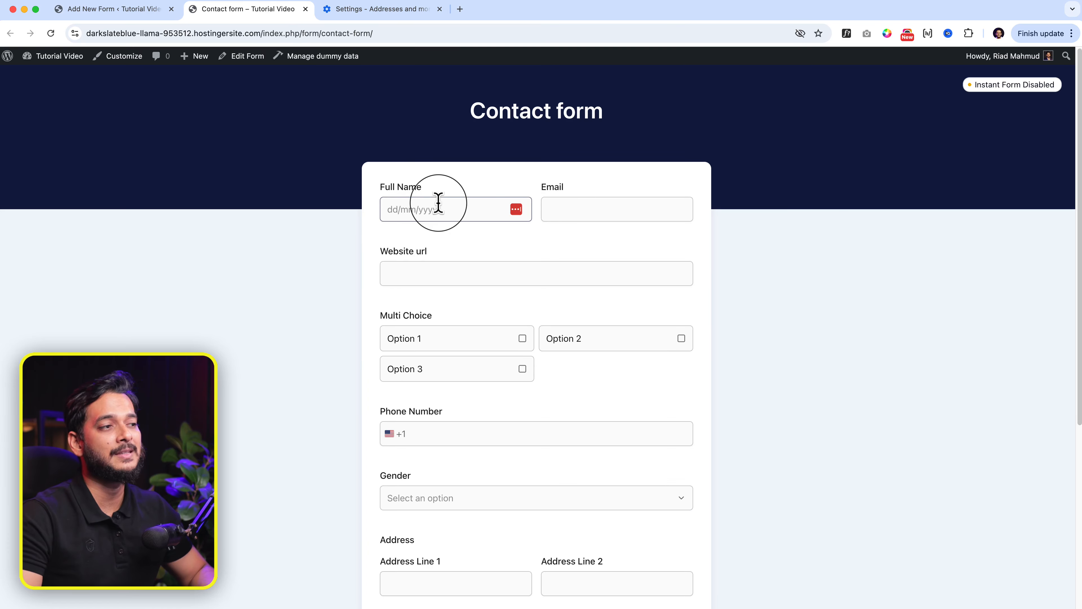
left_click(113, 9)
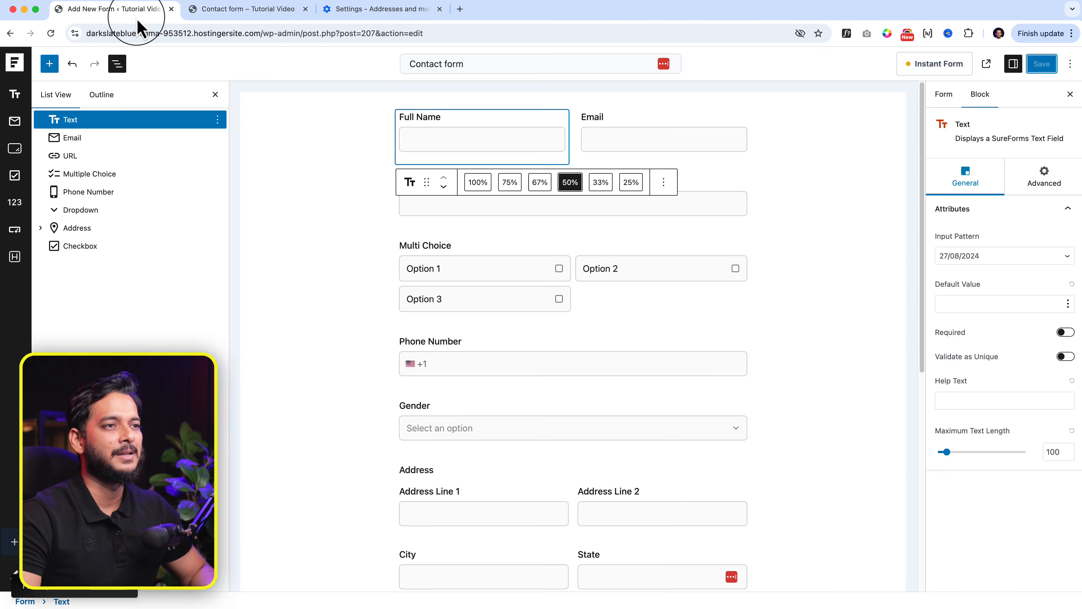
Step: Set Full Name's input pattern to Custom and open the SureForms Input Patterns documentation
left_click(50, 64)
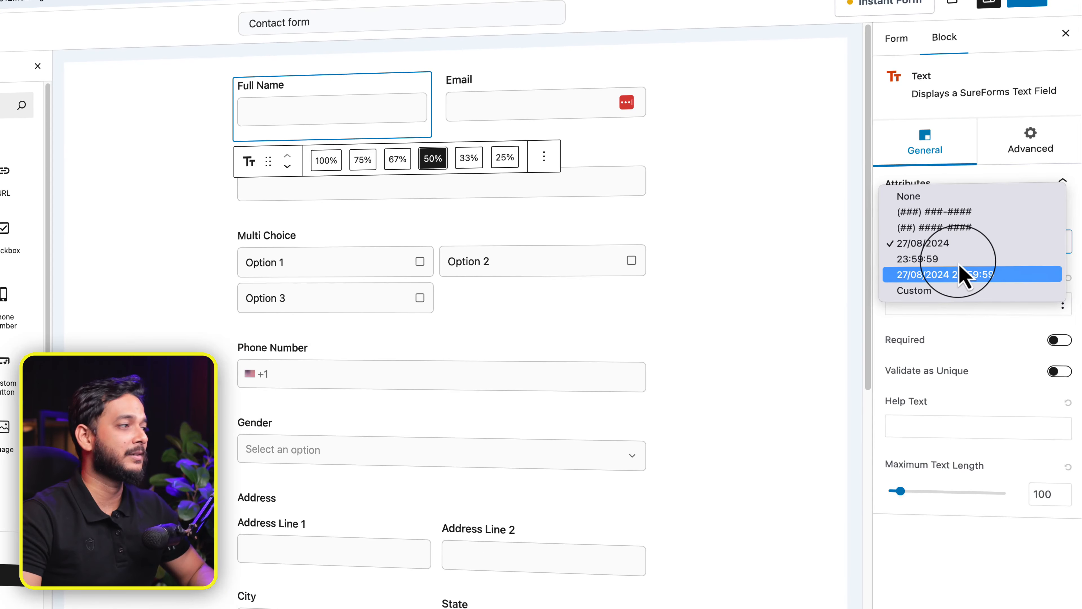
left_click(941, 291)
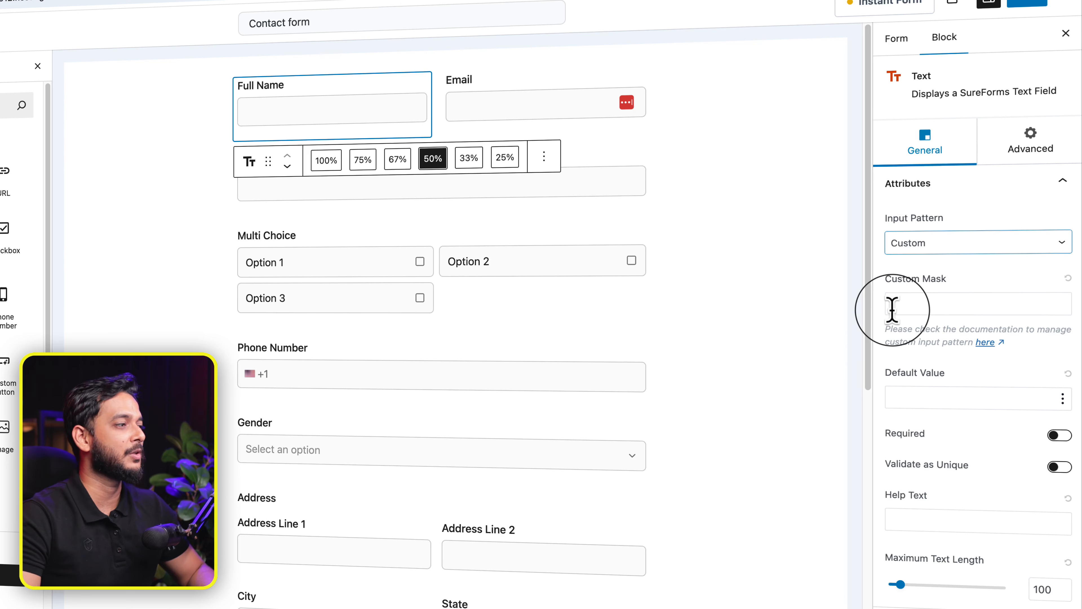
left_click(987, 345)
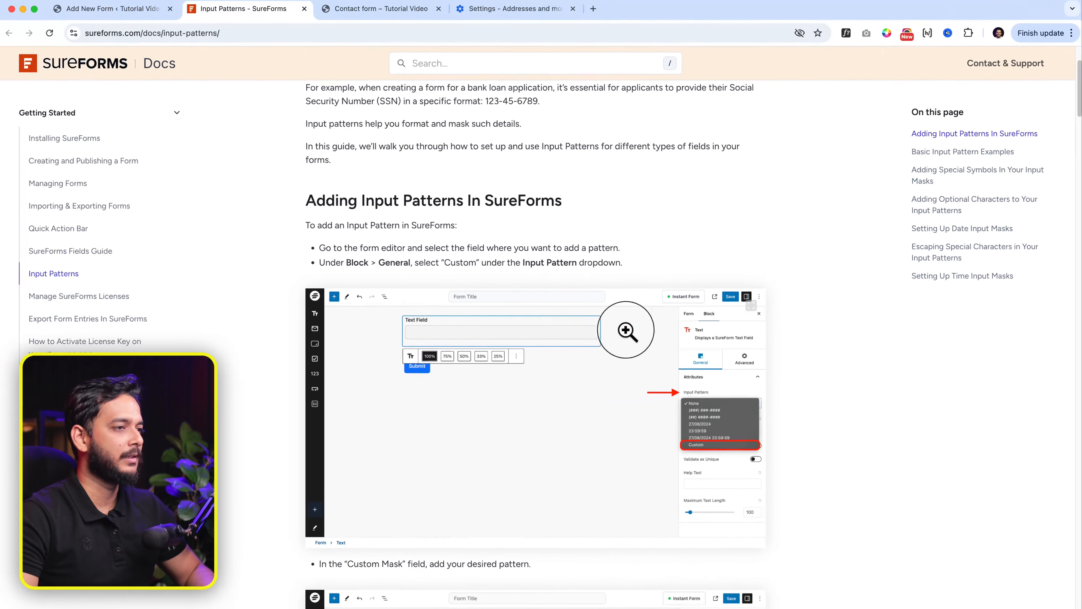
Step: Scroll through the Input Patterns docs' mask examples and special-symbol rules
scroll(481, 328, "down", 4)
scroll(481, 329, "down", 5)
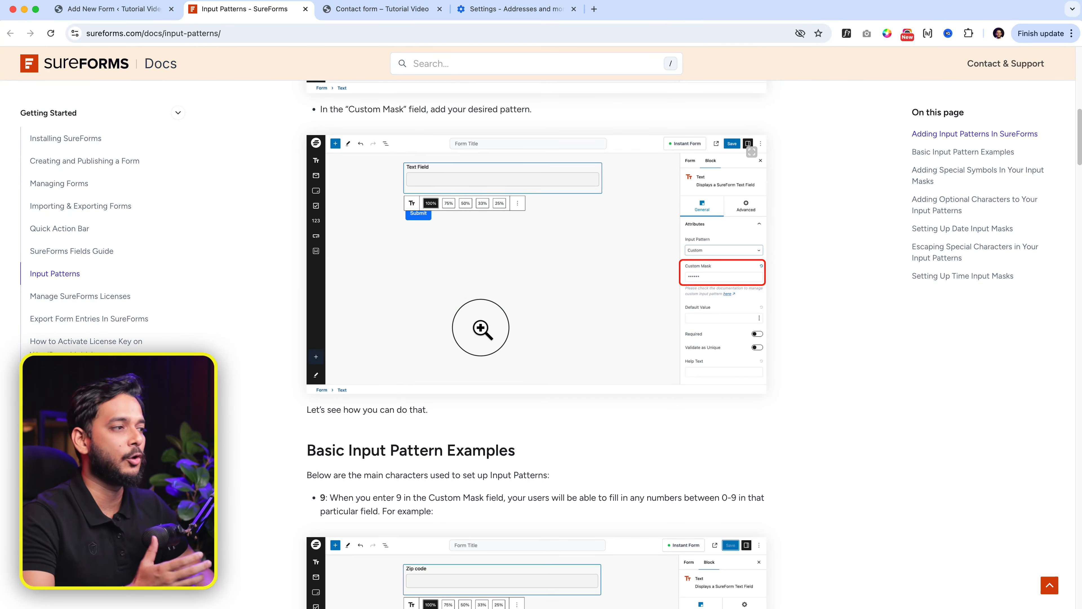
scroll(481, 328, "down", 6)
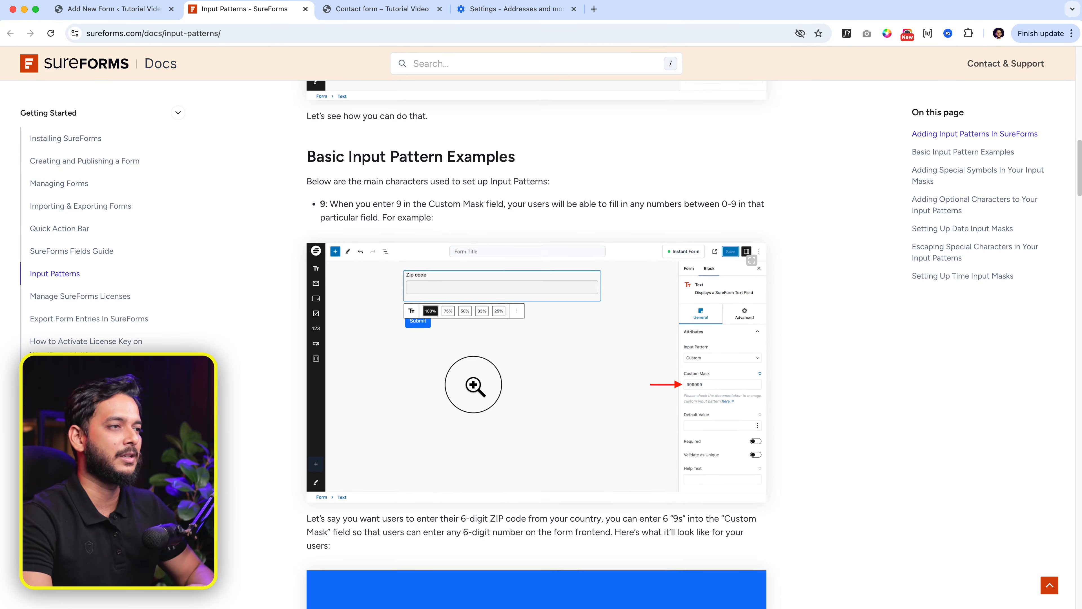
scroll(474, 385, "down", 15)
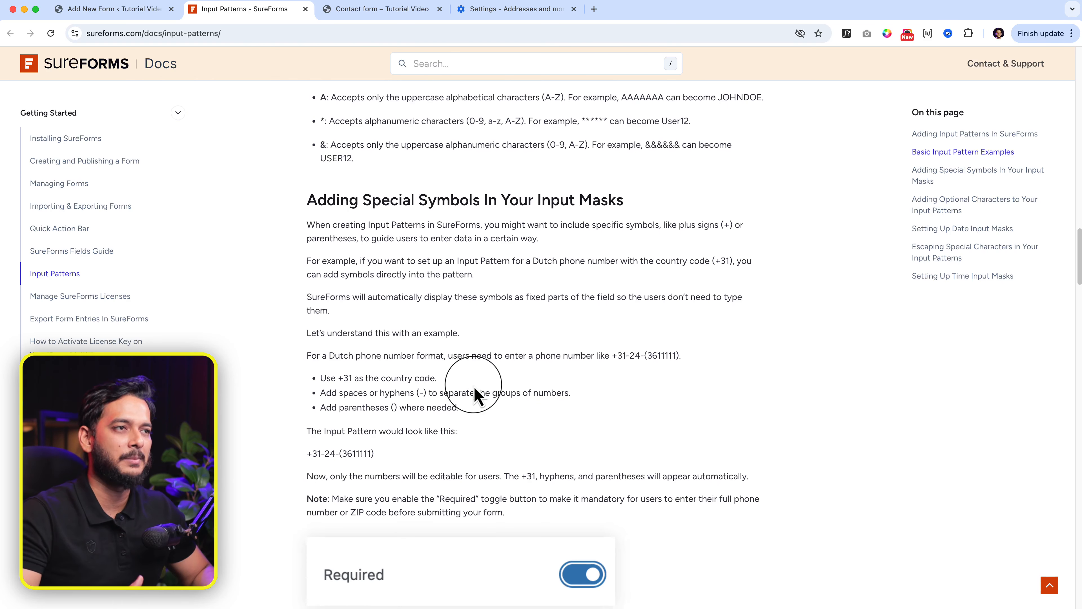
scroll(475, 392, "down", 5)
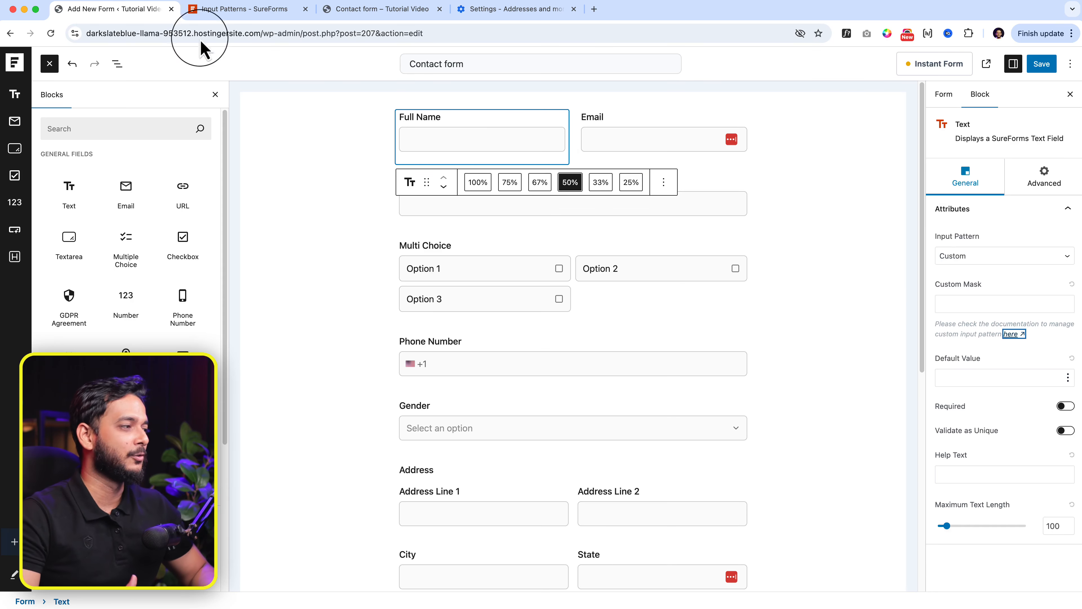
Step: Reset Full Name's input pattern back to None
left_click(1014, 257)
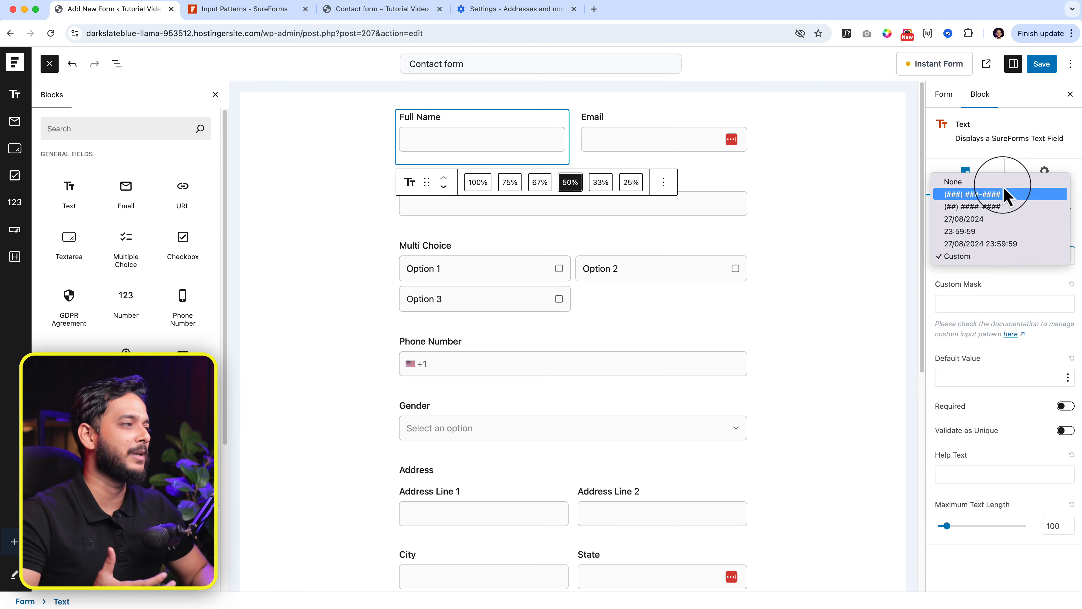
key("Up")
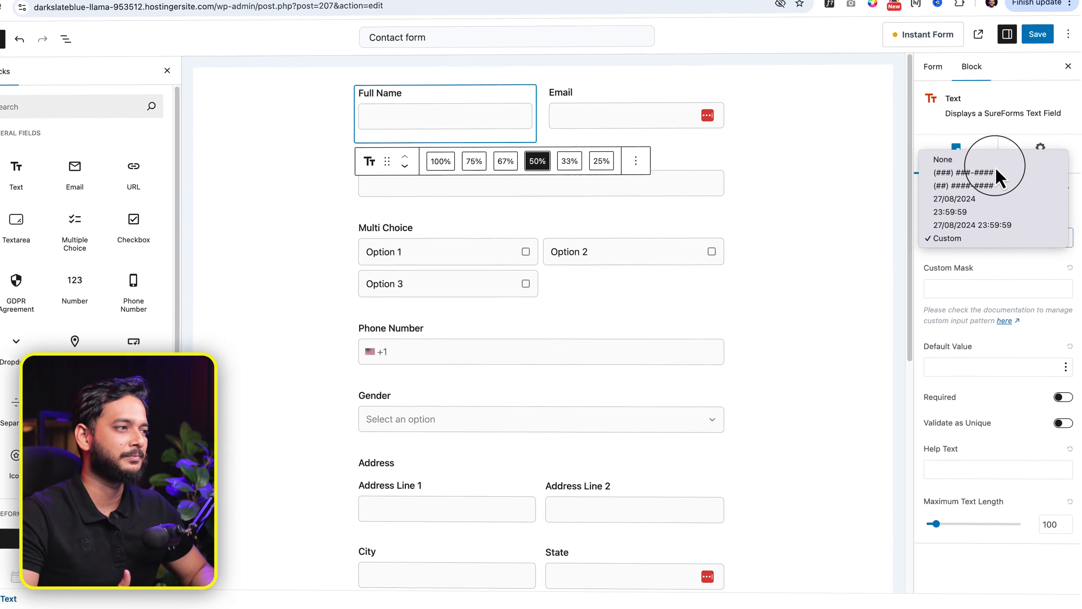
key("Return")
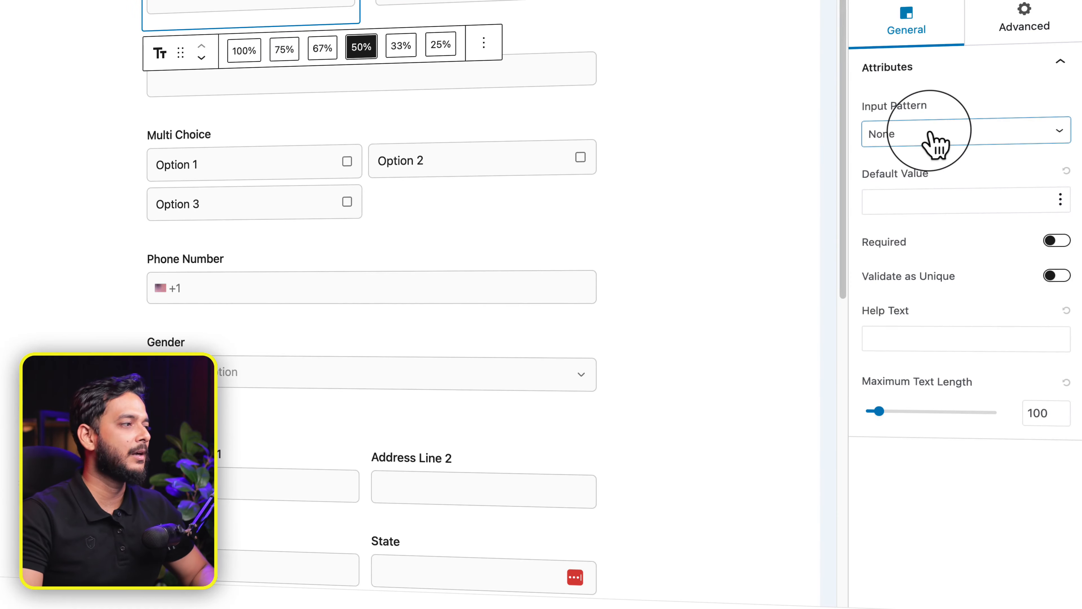
left_click(936, 143)
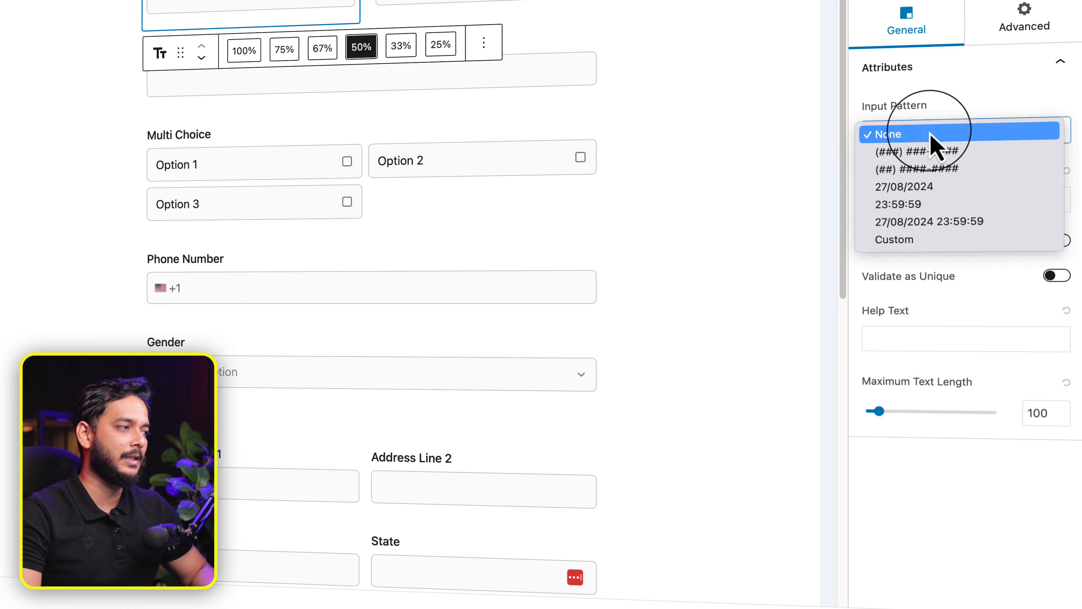
left_click(947, 134)
Step: Try the Site URL and Site Title smart tags as Default Value, then leave it empty
left_click(899, 204)
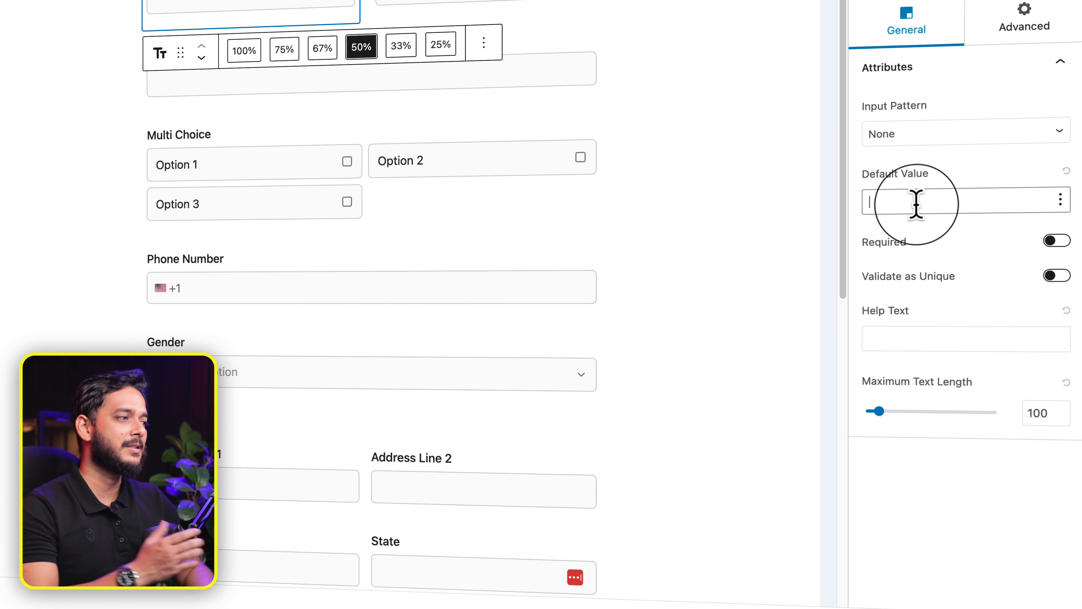
left_click(1061, 199)
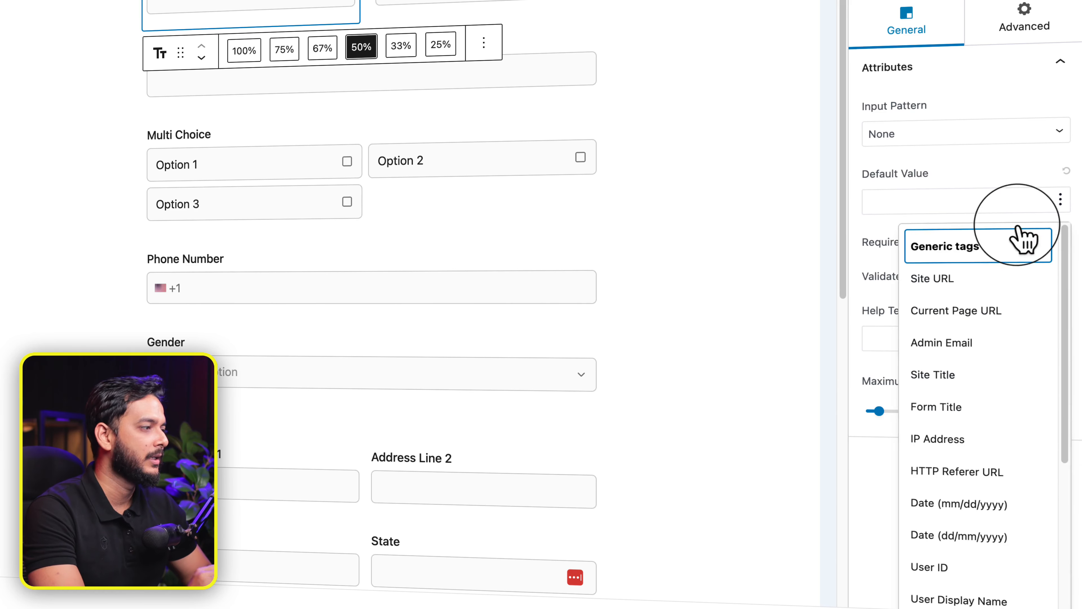
left_click(933, 282)
left_click(1062, 200)
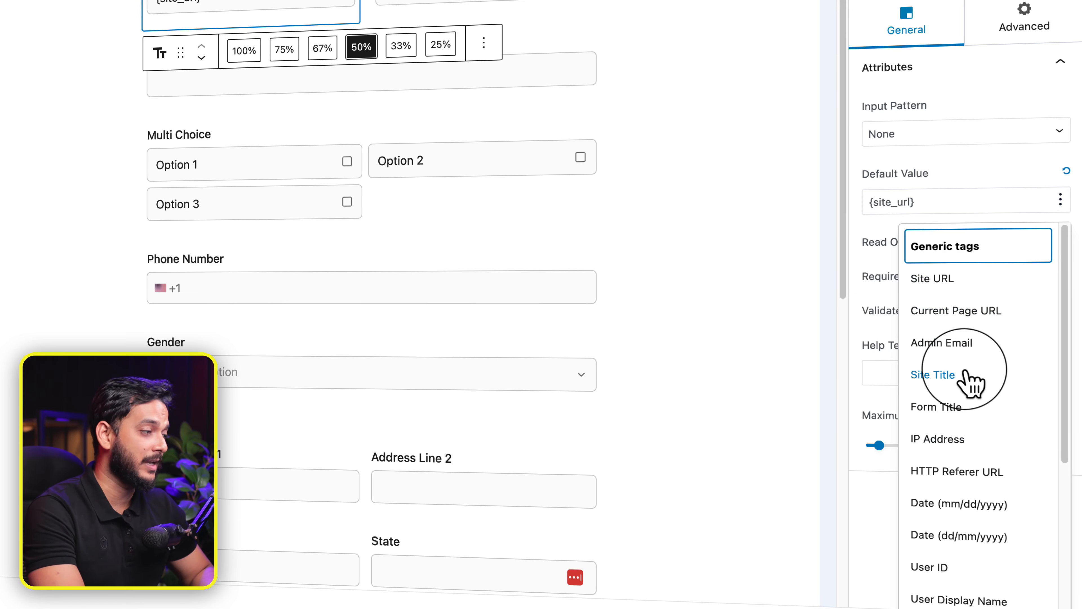
scroll(974, 384, "down", 6)
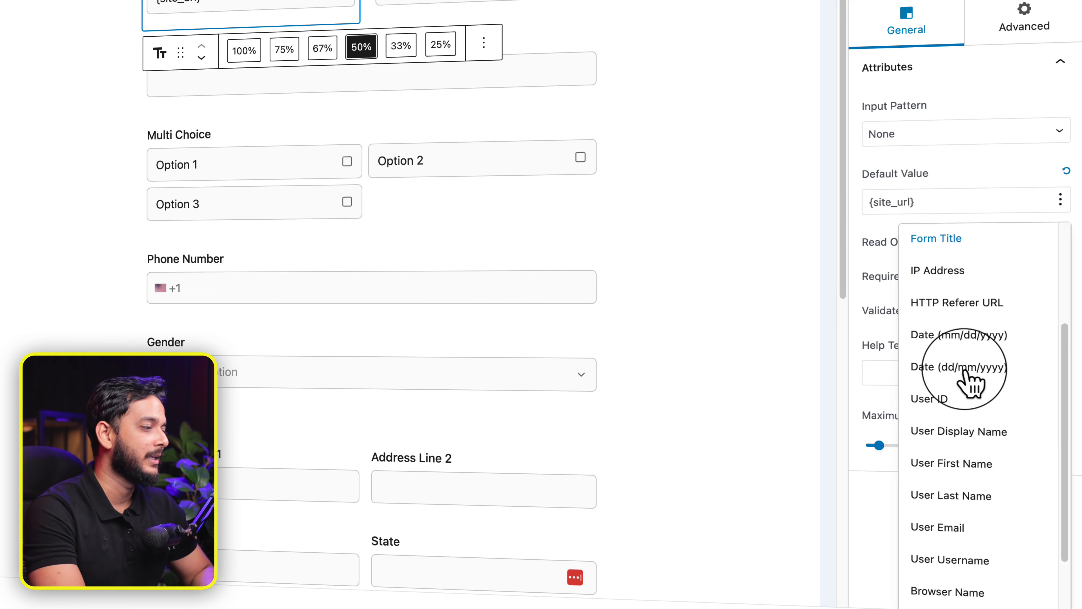
scroll(974, 384, "down", 2)
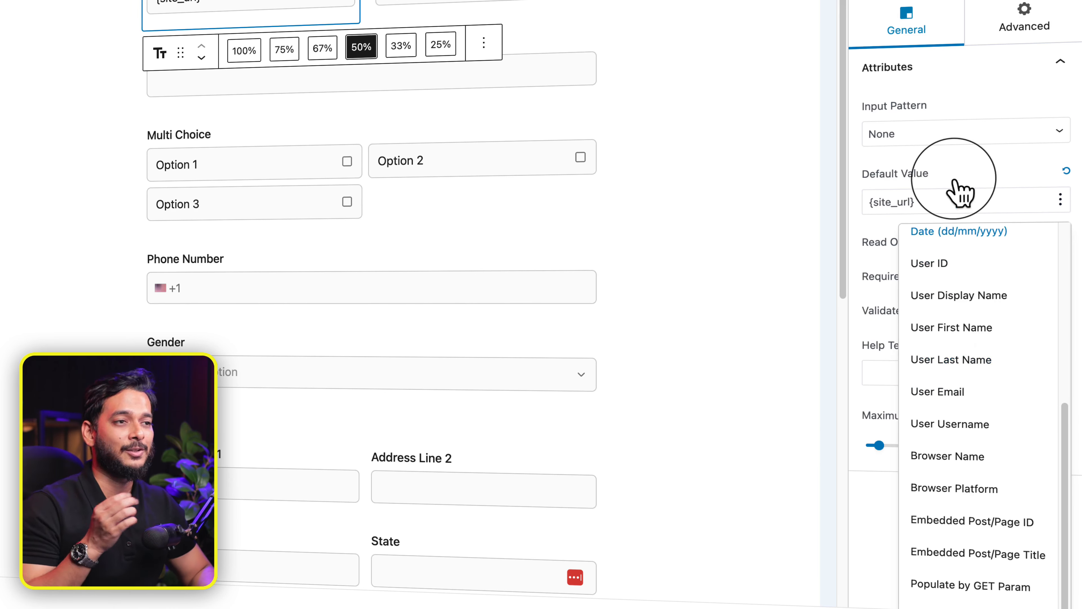
left_click(959, 190)
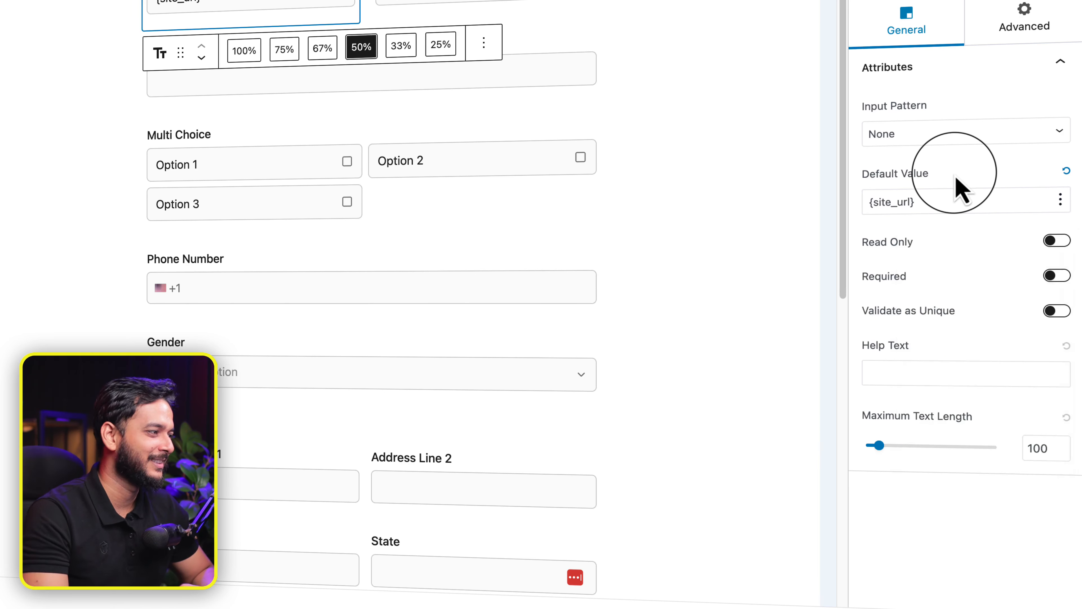
left_click(1061, 199)
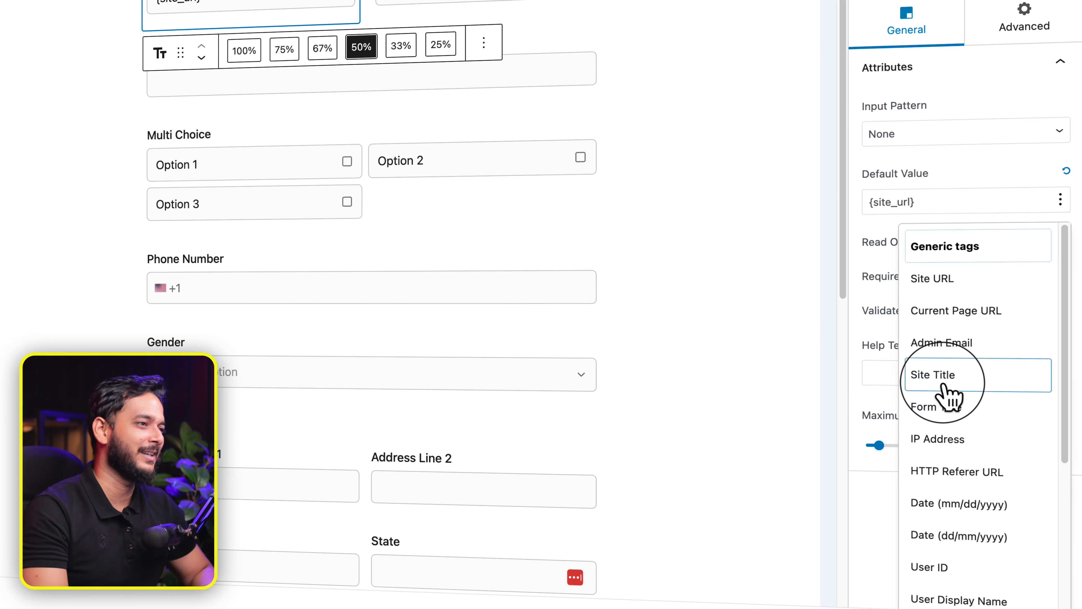
left_click(937, 376)
left_click_drag(402, 136, 512, 162)
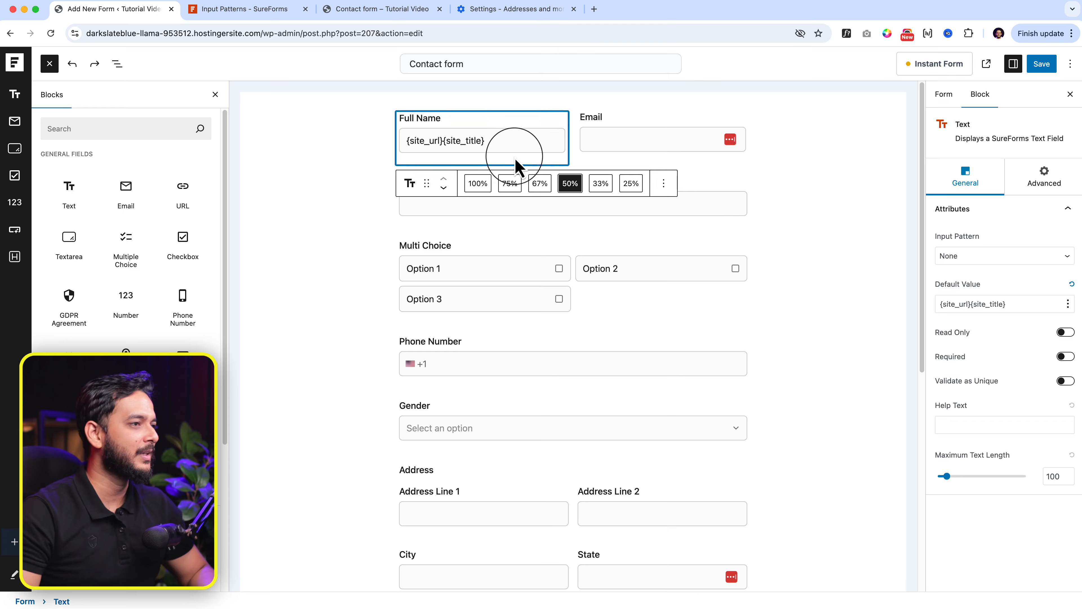
left_click(1071, 283)
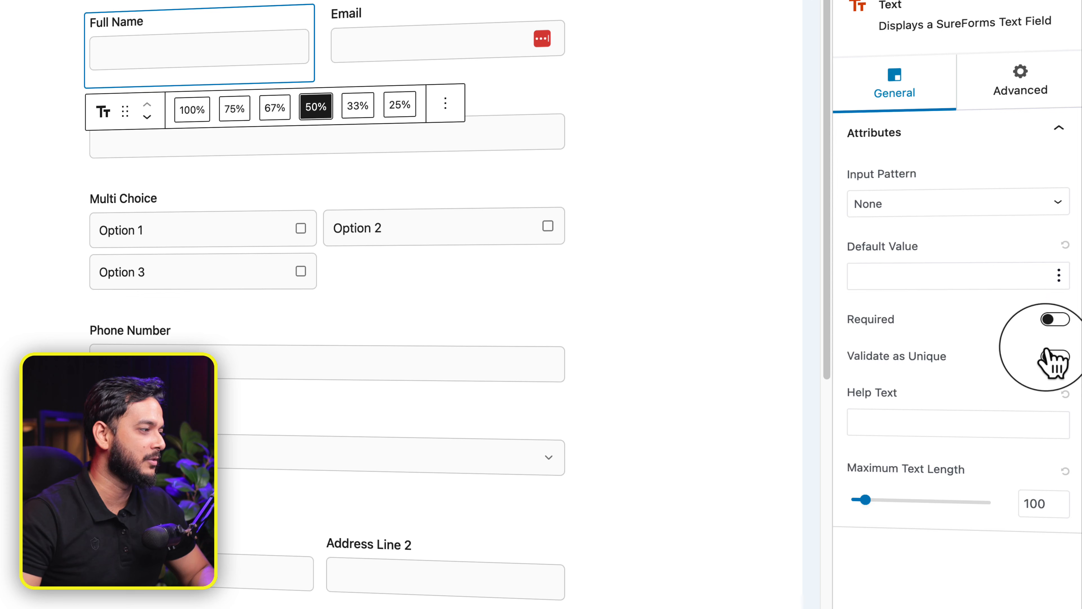
Step: Keep duplicate validation off, clear the help text and set maximum text length to 60
left_click(1054, 357)
left_click(1054, 357)
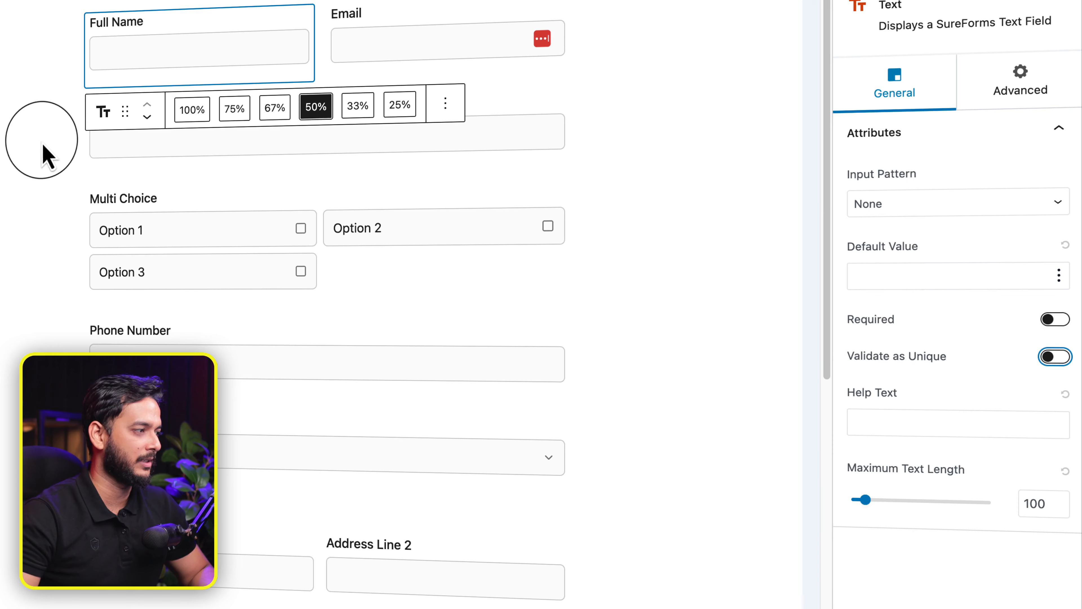
left_click(880, 424)
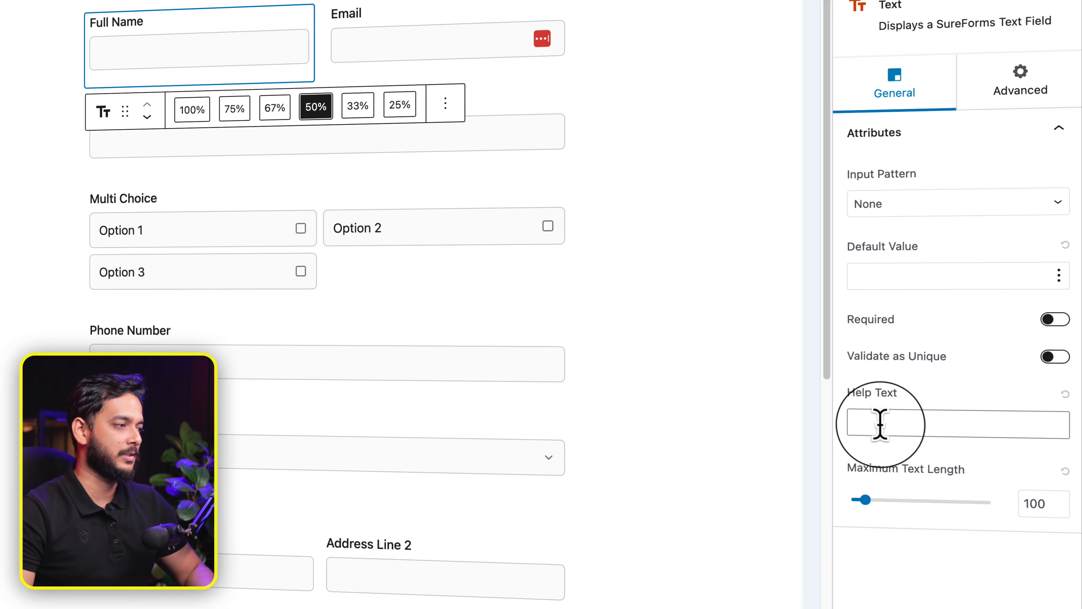
type("Test")
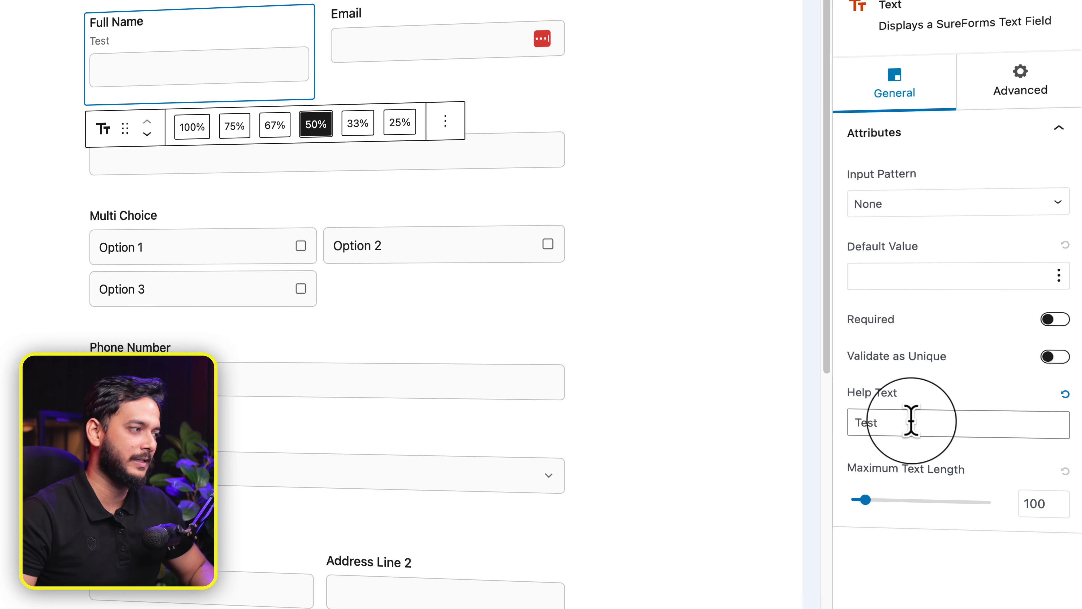
key("BackSpace")
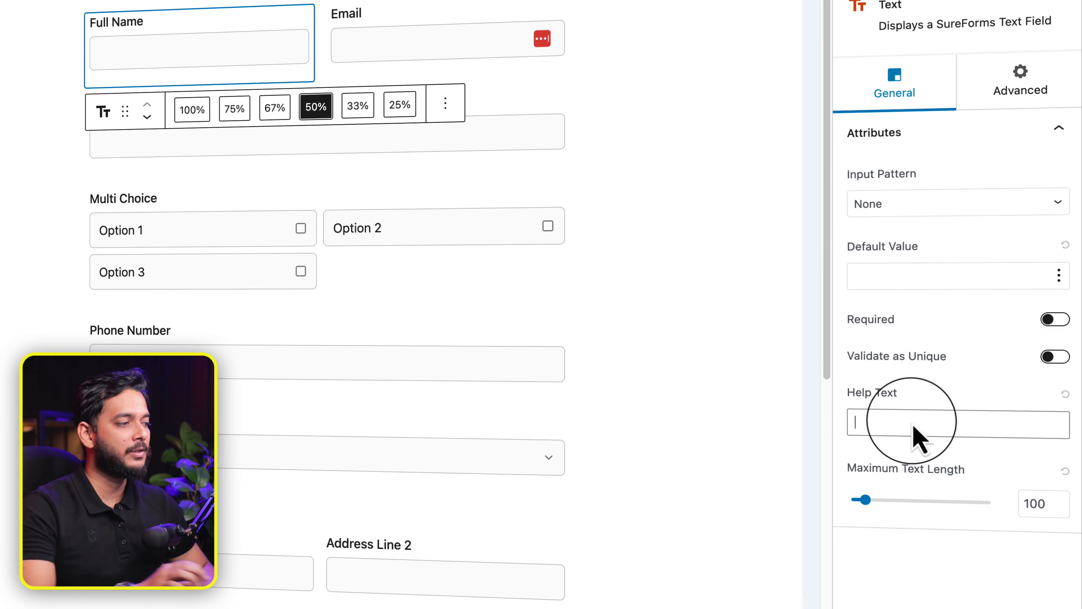
mouse_move(865, 499)
left_mouse_down()
mouse_move(899, 500)
mouse_move(850, 501)
mouse_move(860, 501)
left_mouse_up()
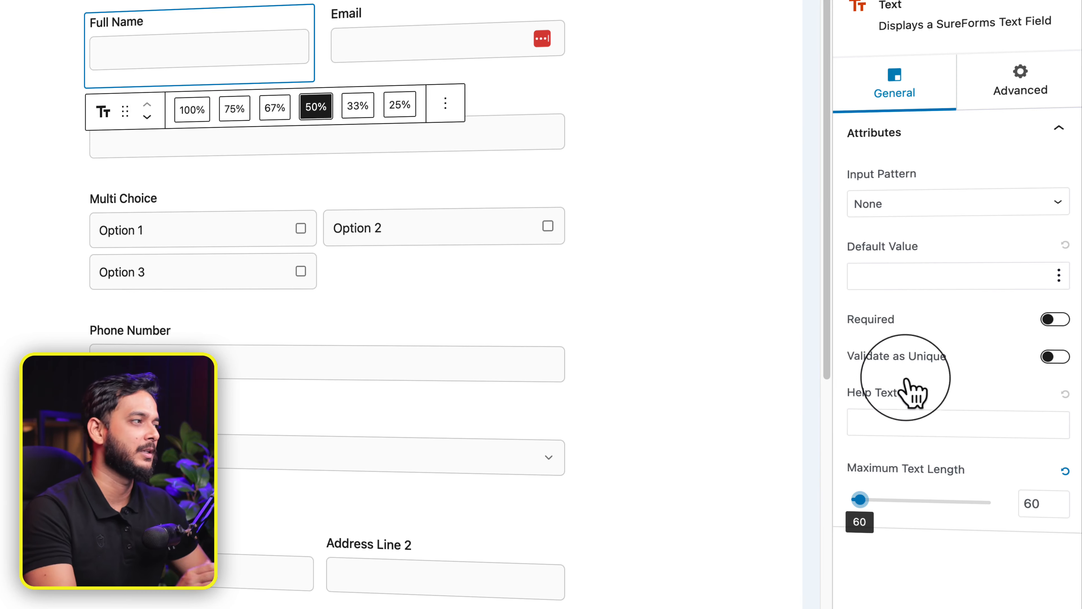
left_click(1011, 92)
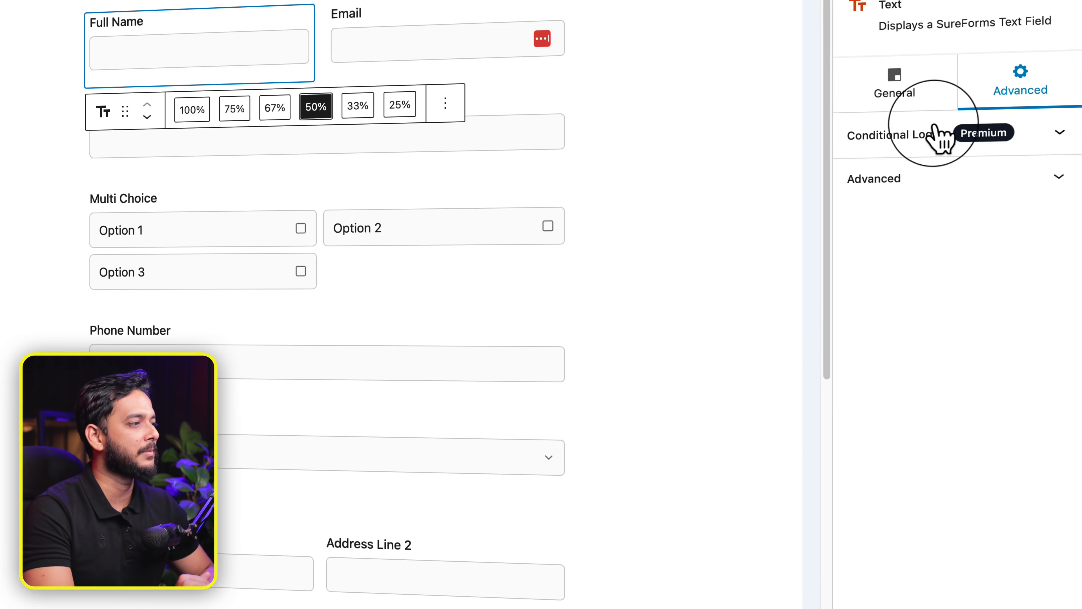
Step: Expand Full Name's Conditional Logic and CSS class options, then select the Website url field
left_click(907, 142)
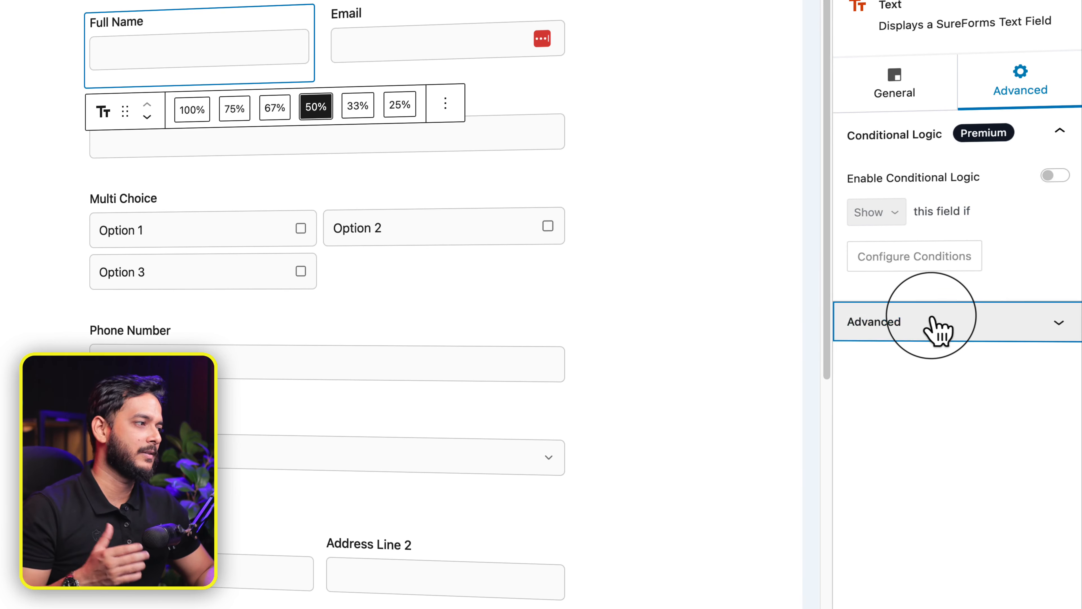
left_click(933, 325)
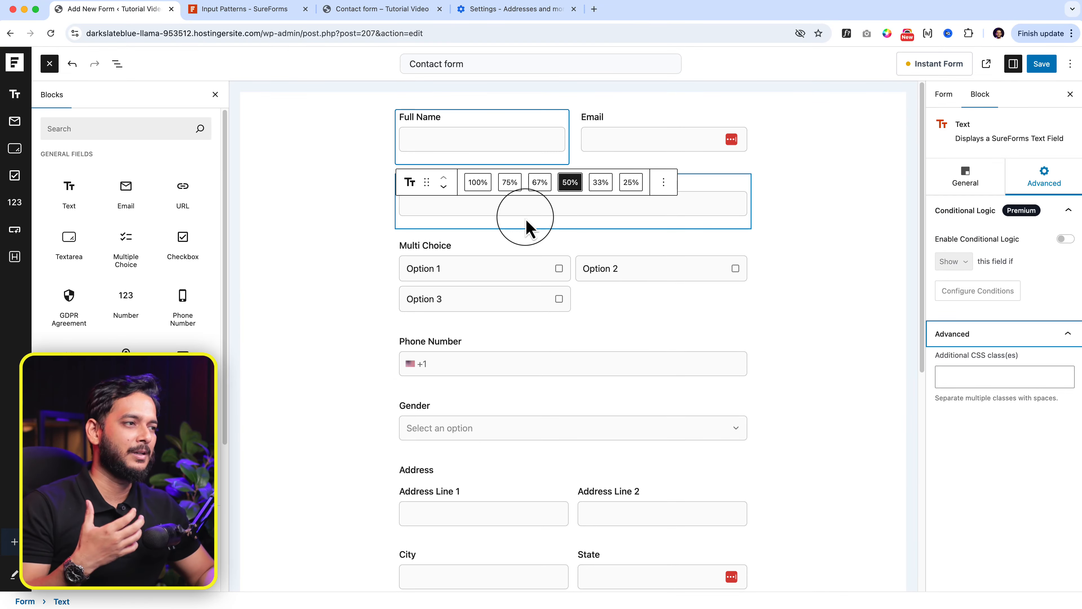
left_click(512, 205)
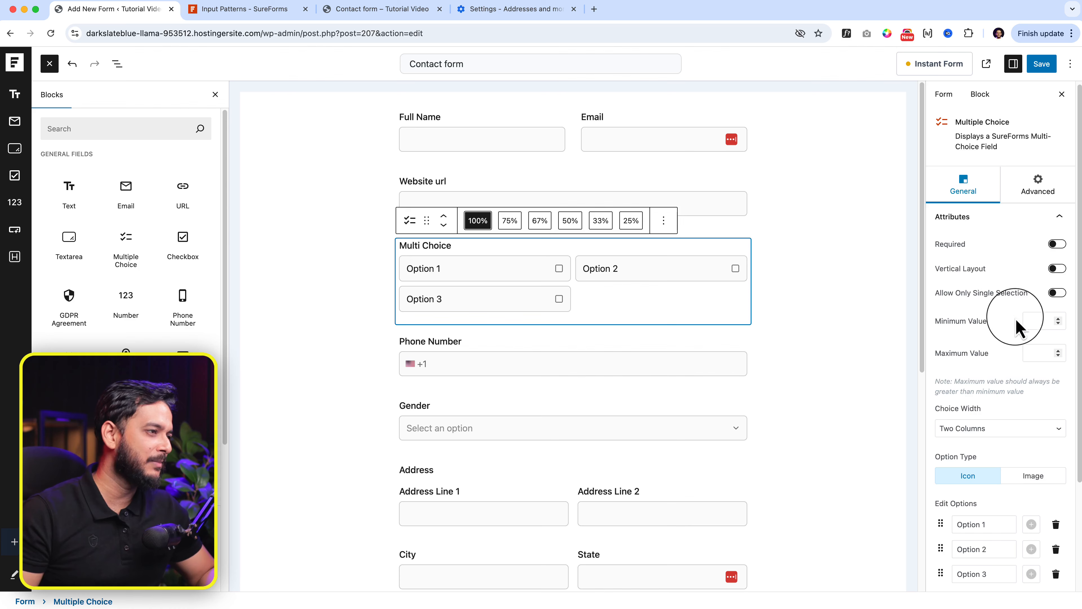
Step: Select the Multi Choice field and toggle its Vertical Layout on and back off
scroll(1014, 322, "down", 5)
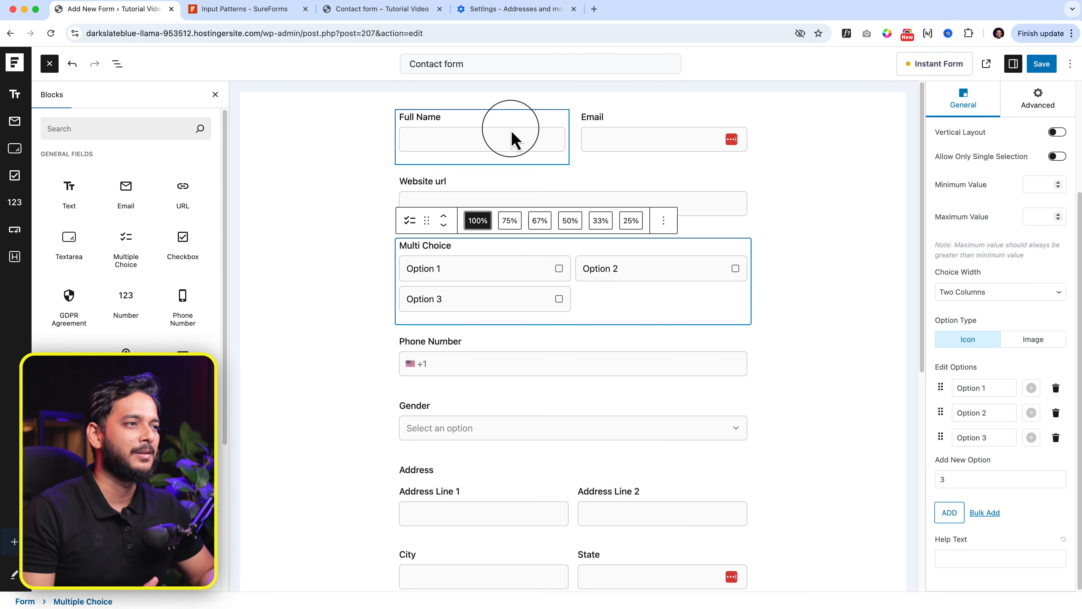
left_click(481, 122)
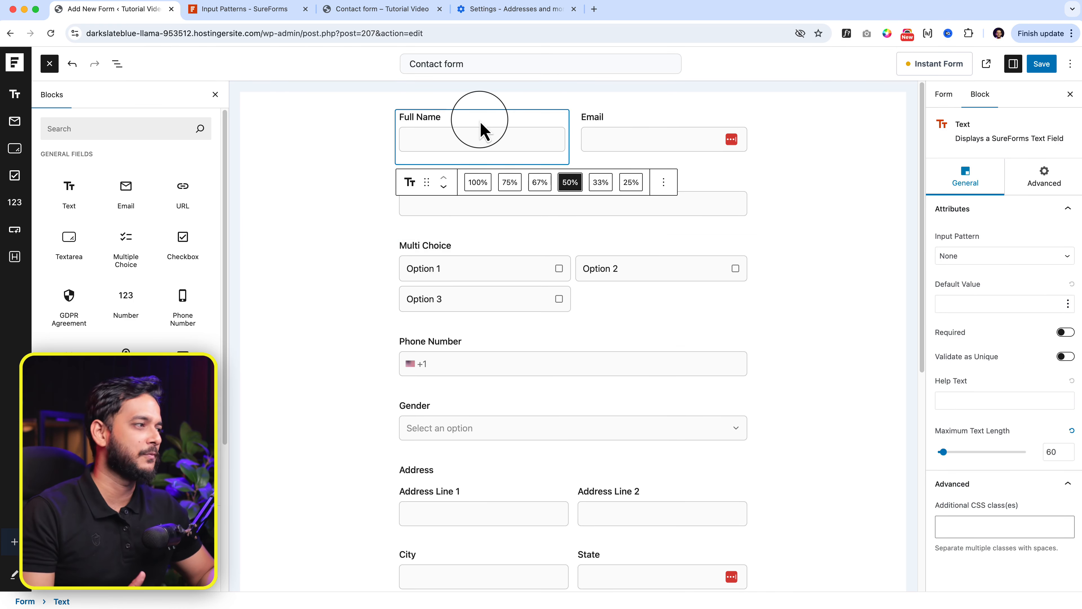
left_click(527, 253)
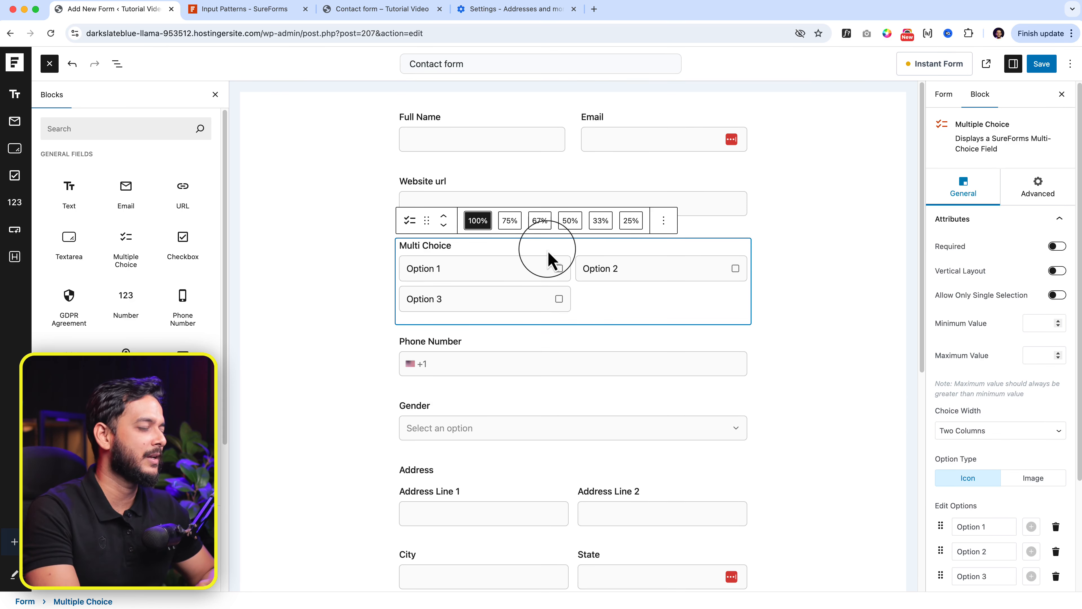
left_click(1058, 272)
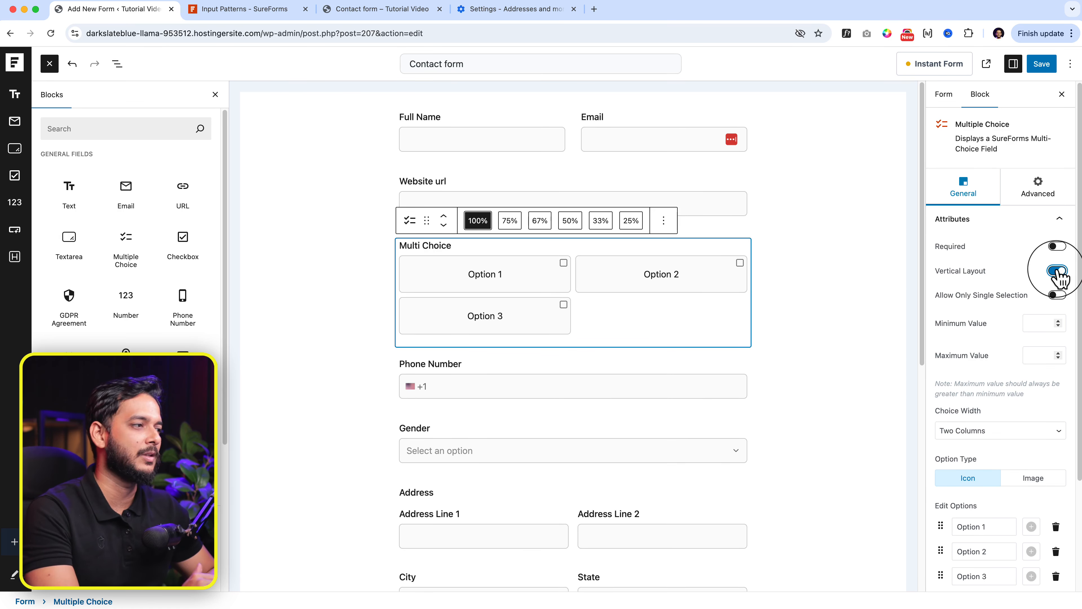
left_click(1057, 273)
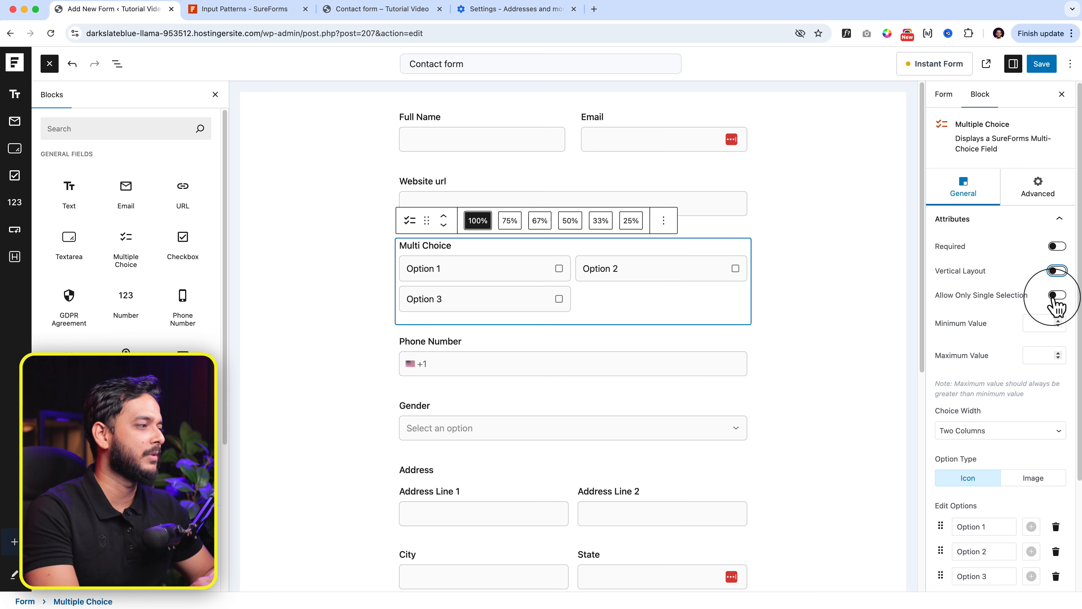
Step: Set Multi Choice's Choice Width to Three Columns, then select the Phone Number field
scroll(1007, 364, "down", 2)
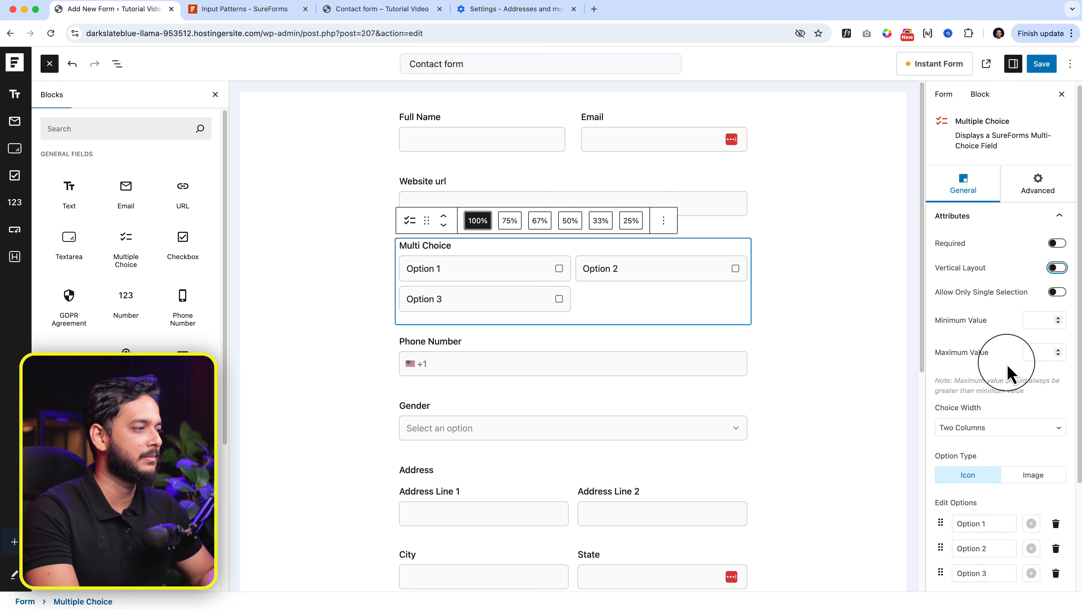
left_click(1011, 370)
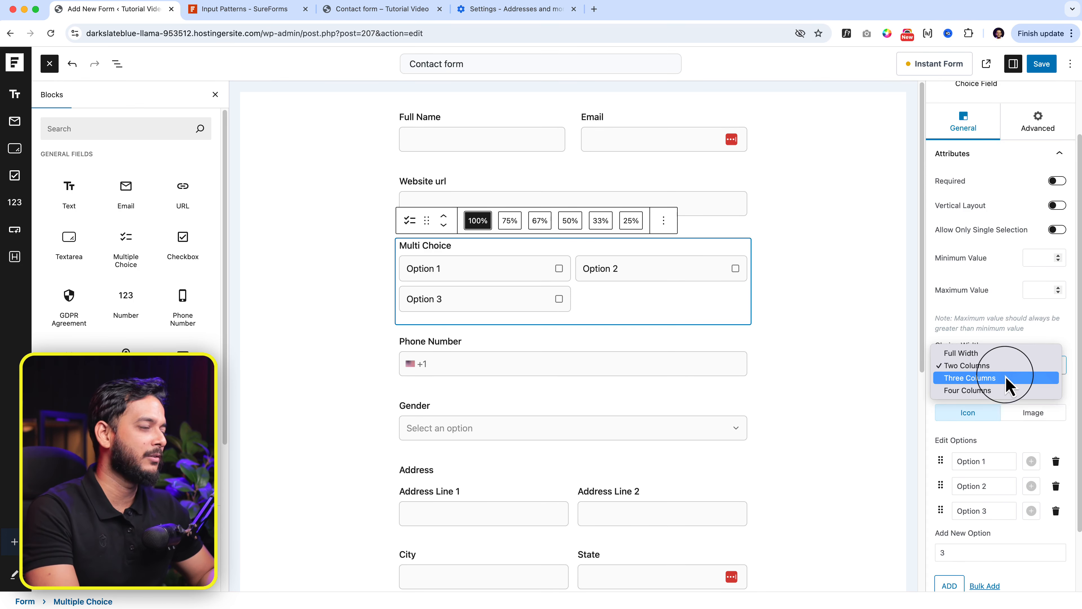
left_click(1010, 381)
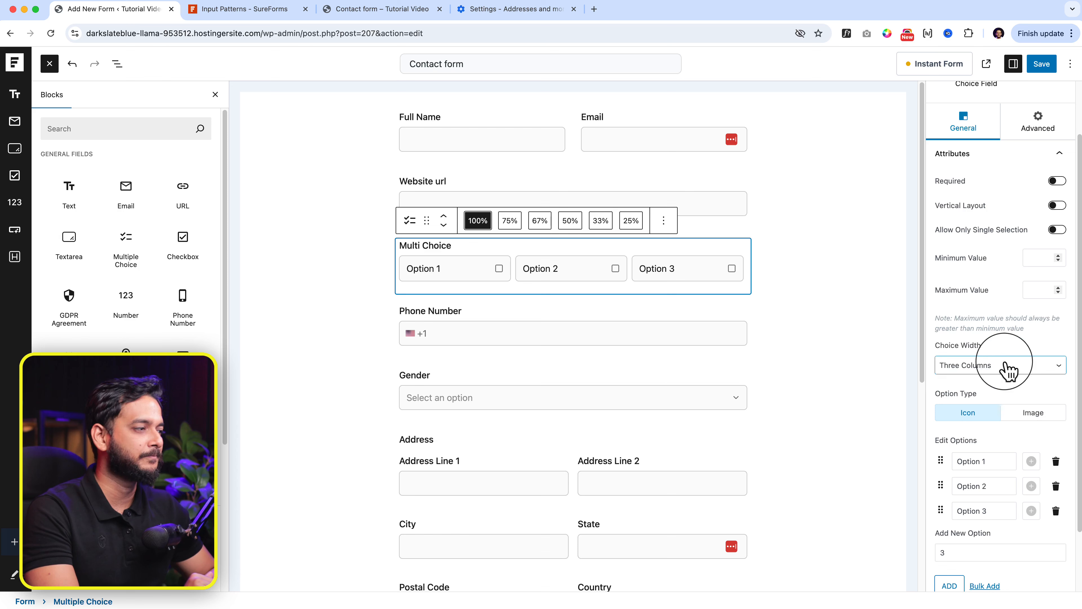
left_click(1006, 368)
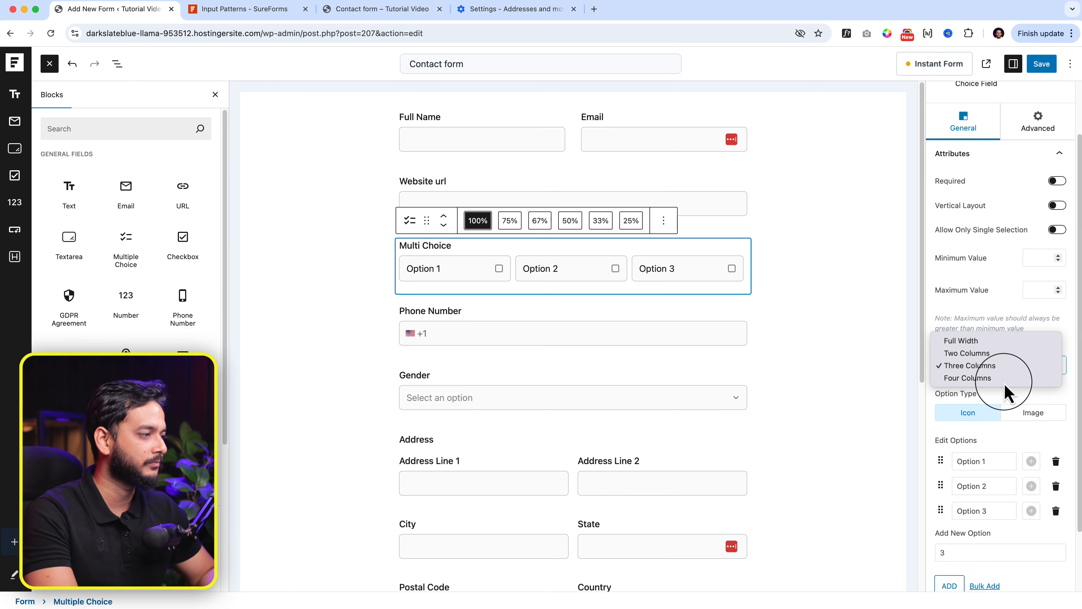
left_click(1010, 405)
scroll(1011, 405, "down", 3)
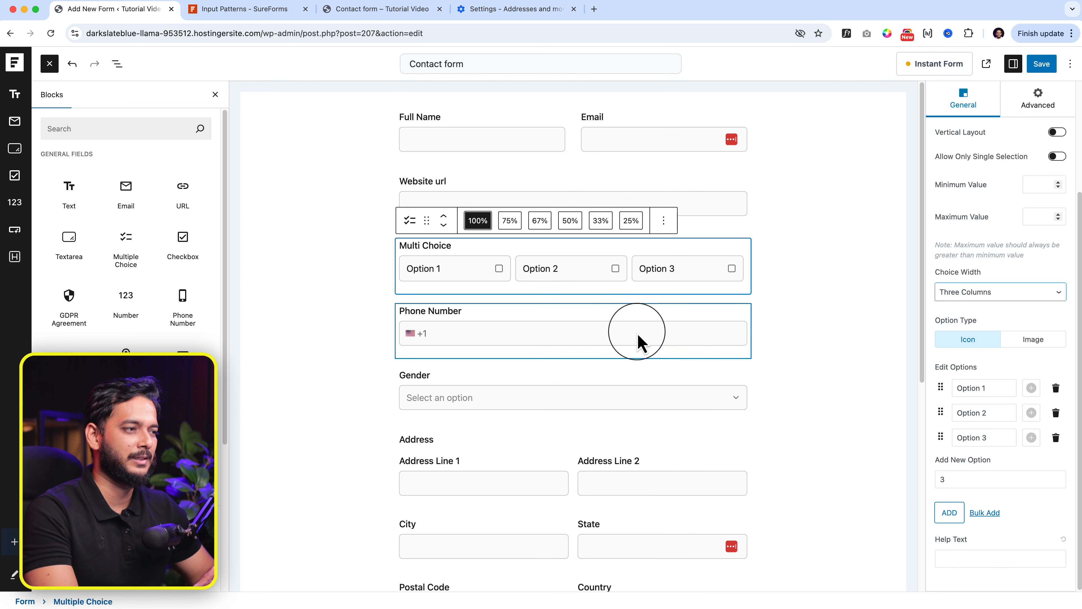
left_click(605, 317)
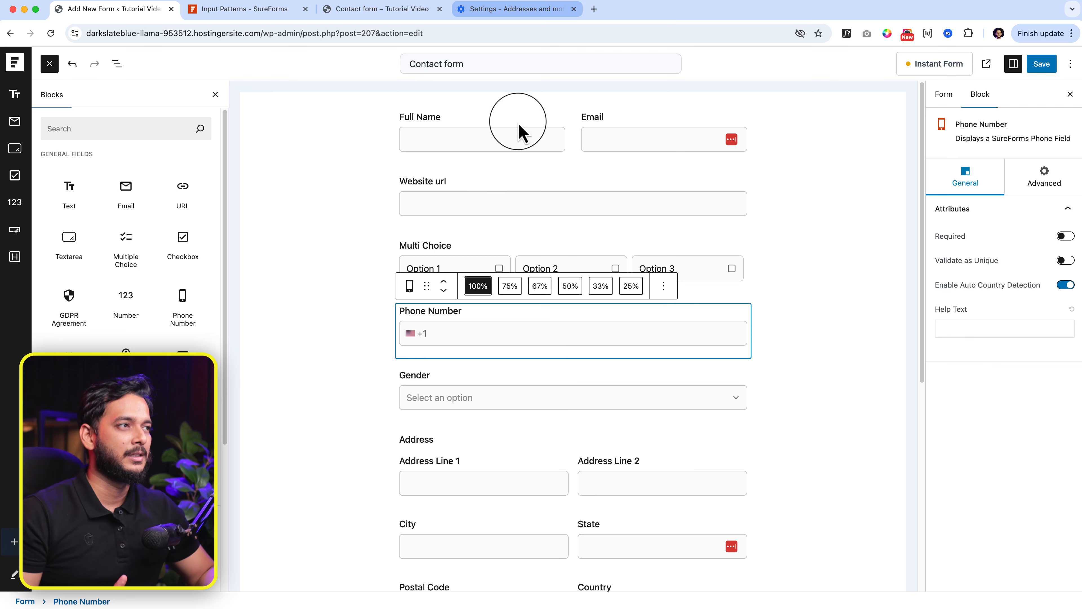
left_click(573, 9)
Step: On the live Contact form, browse the phone country-code list and leave +1 selected
left_click(379, 13)
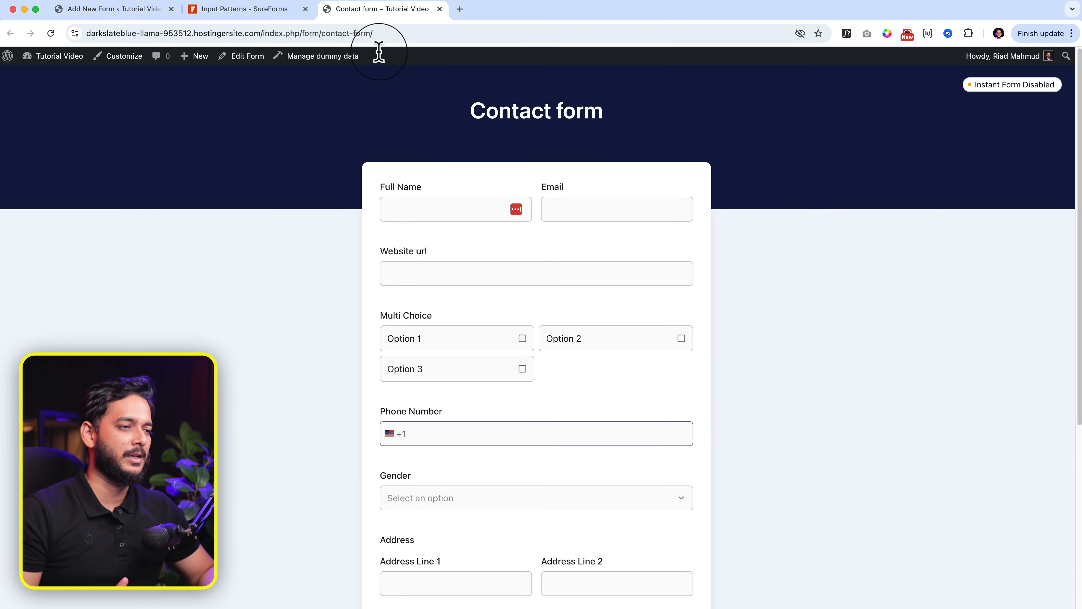
left_click(393, 434)
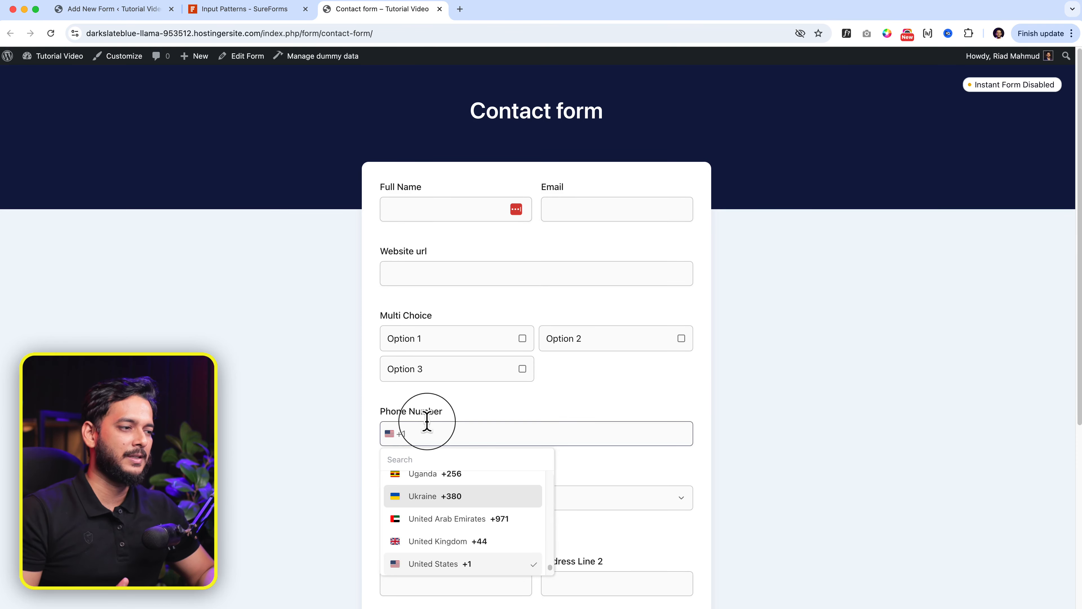
scroll(423, 415, "down", 3)
scroll(437, 430, "down", 5)
scroll(439, 422, "down", 3)
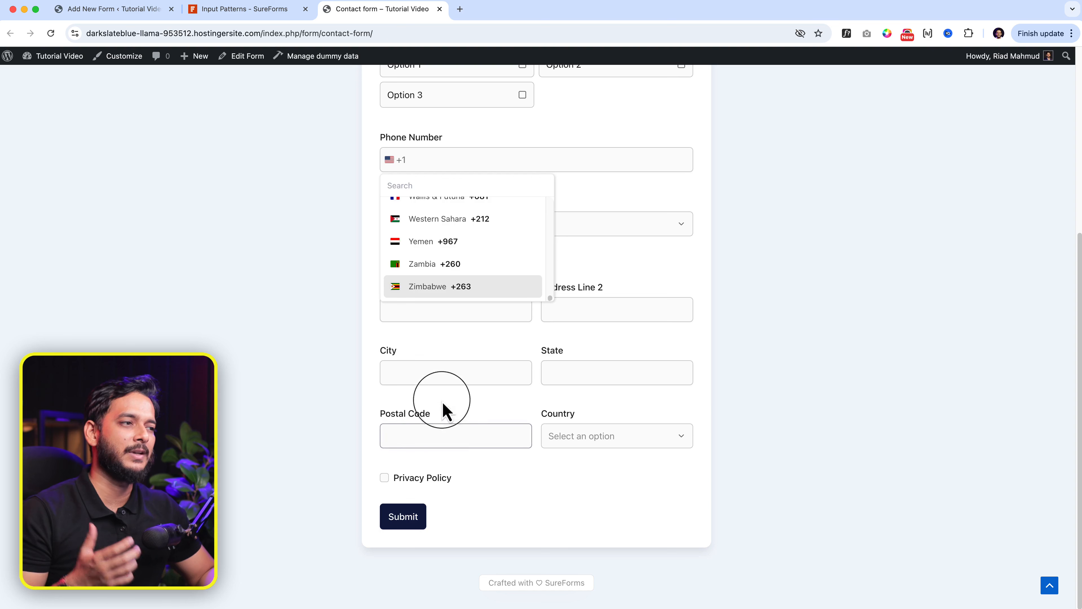
scroll(483, 268, "up", 10)
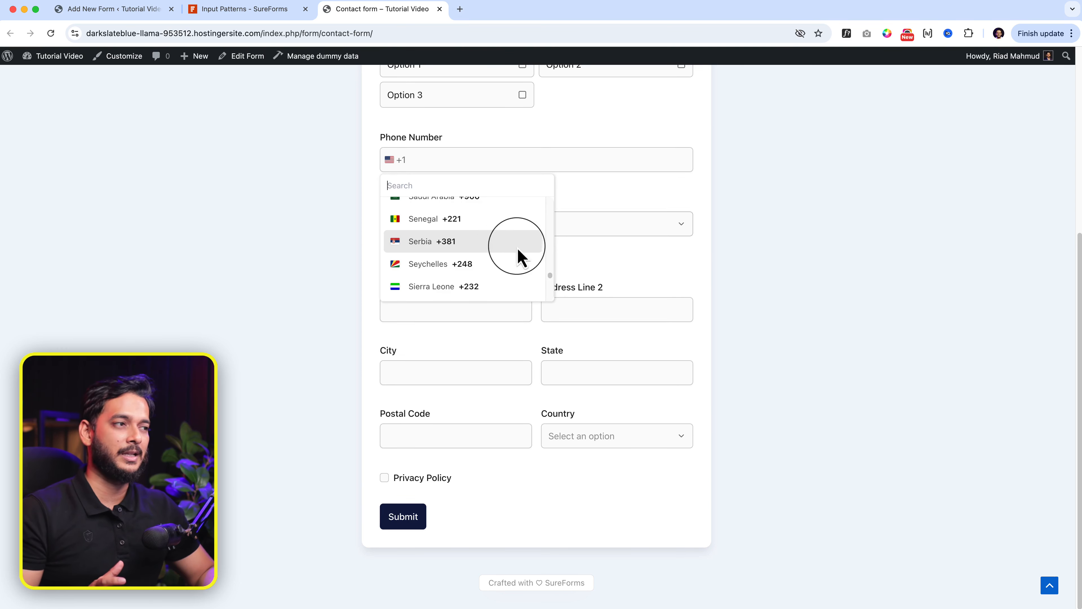
left_click(648, 205)
left_click(514, 158)
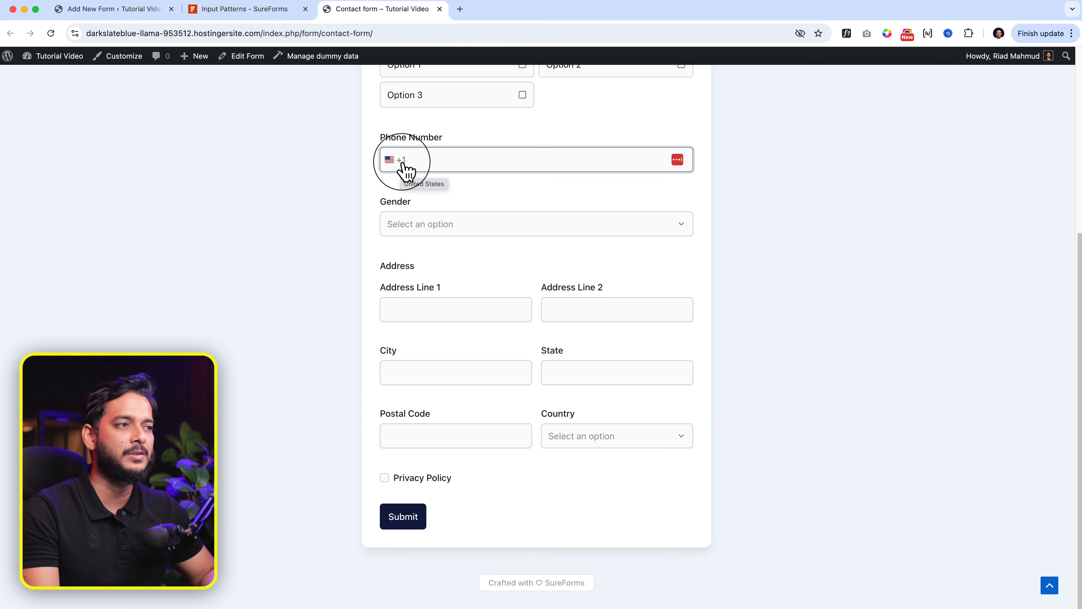
left_click(95, 19)
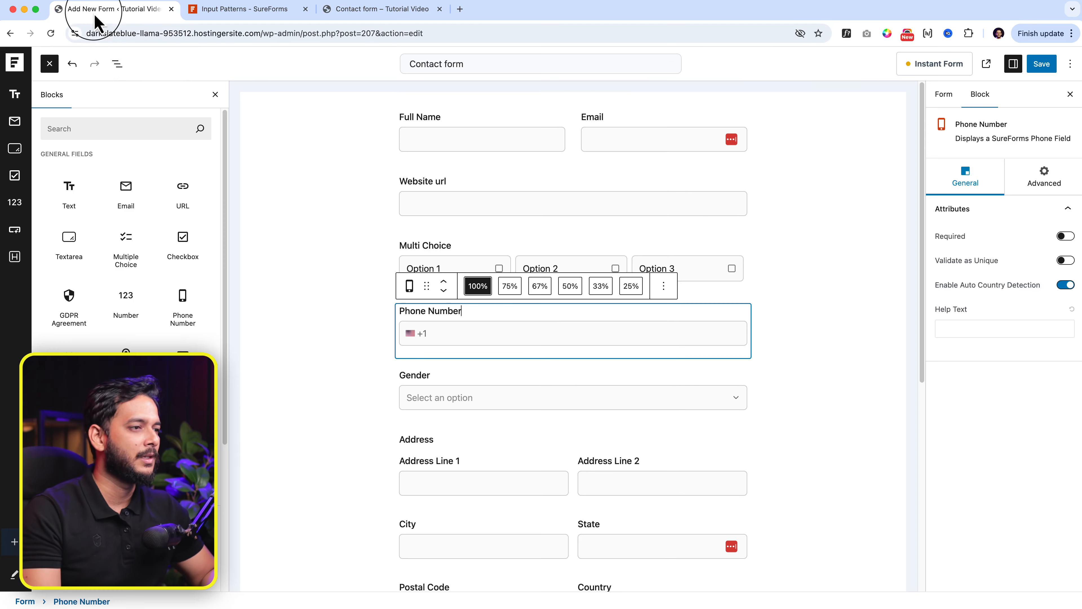
Step: Move the Address block above Multi Choice and delete its State subfield
left_click(459, 374)
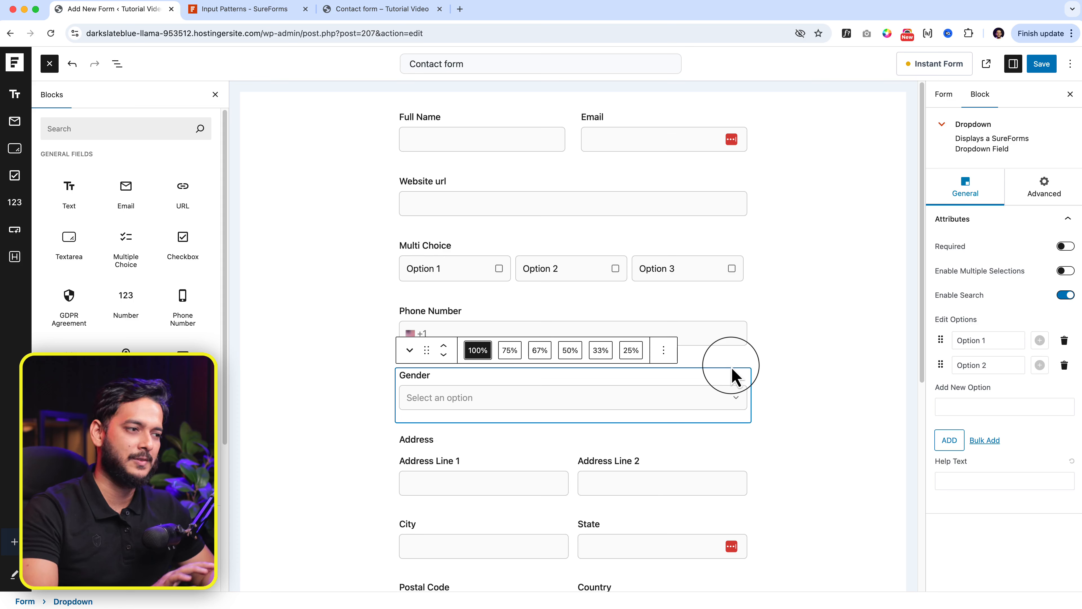
scroll(726, 367, "down", 1)
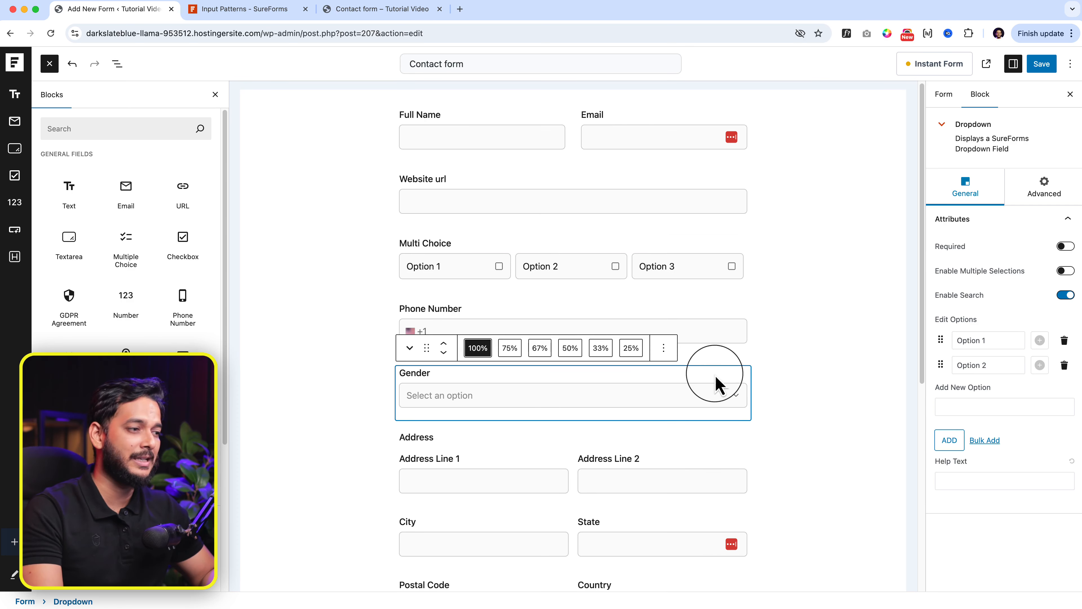
left_click_drag(563, 451, 563, 444)
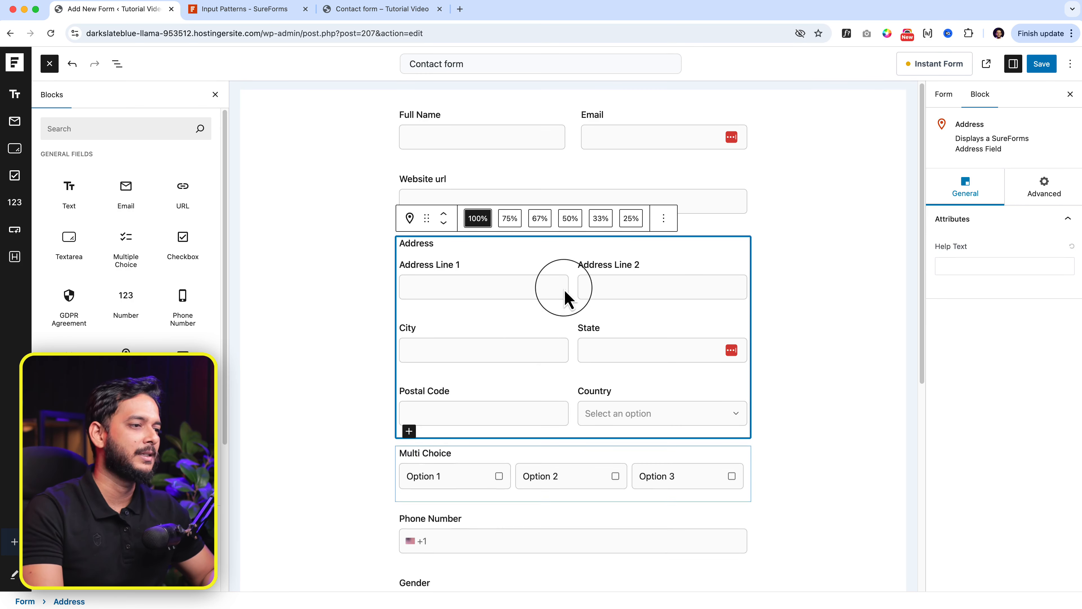
scroll(565, 265, "down", 2)
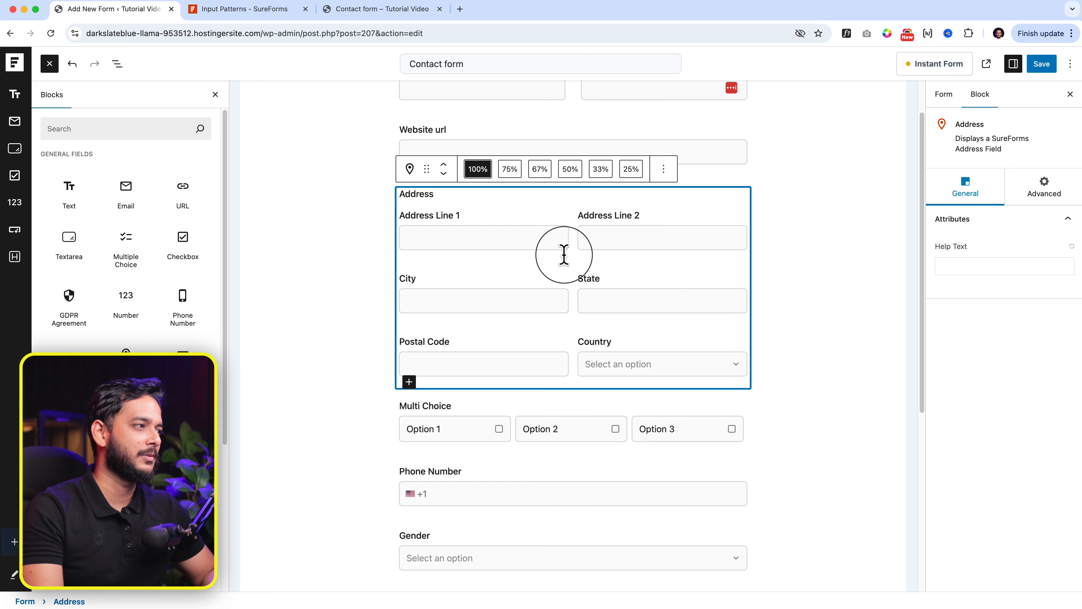
left_click(1046, 190)
left_click(966, 190)
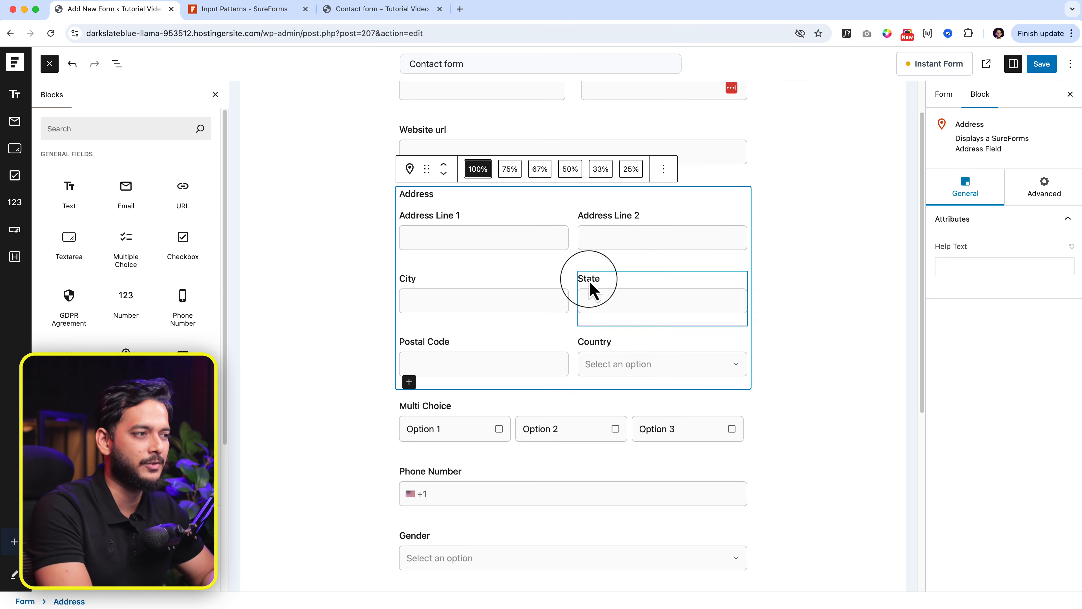
left_click(626, 293)
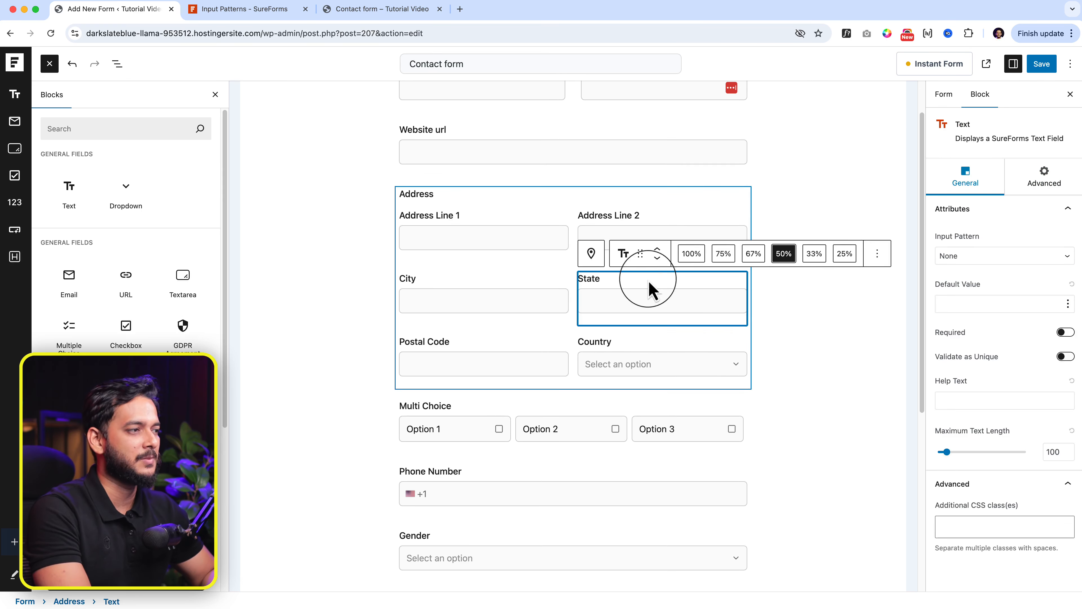
left_click(877, 254)
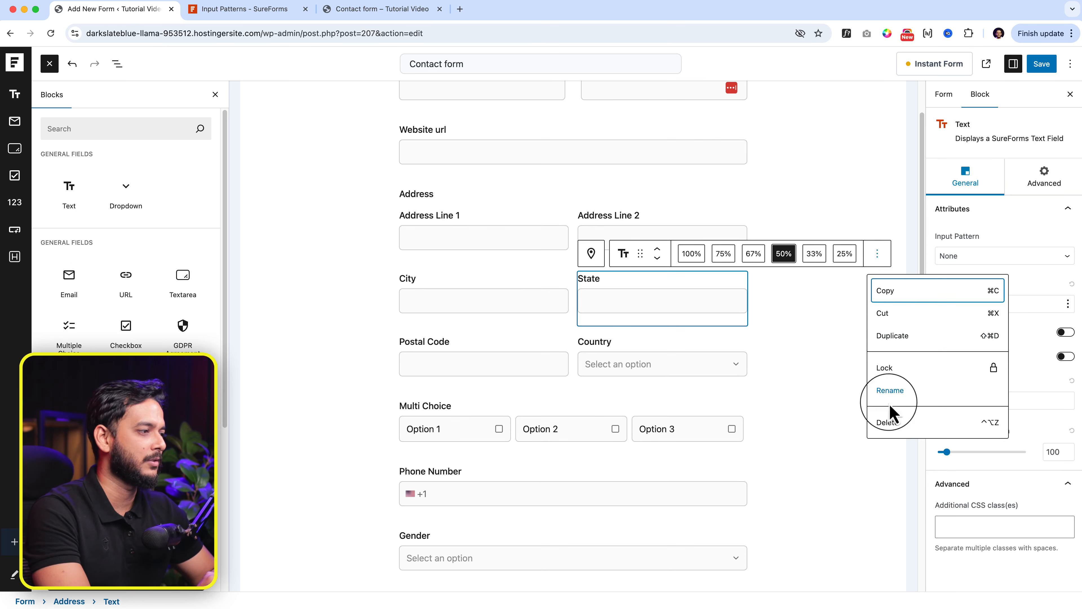
left_click(891, 424)
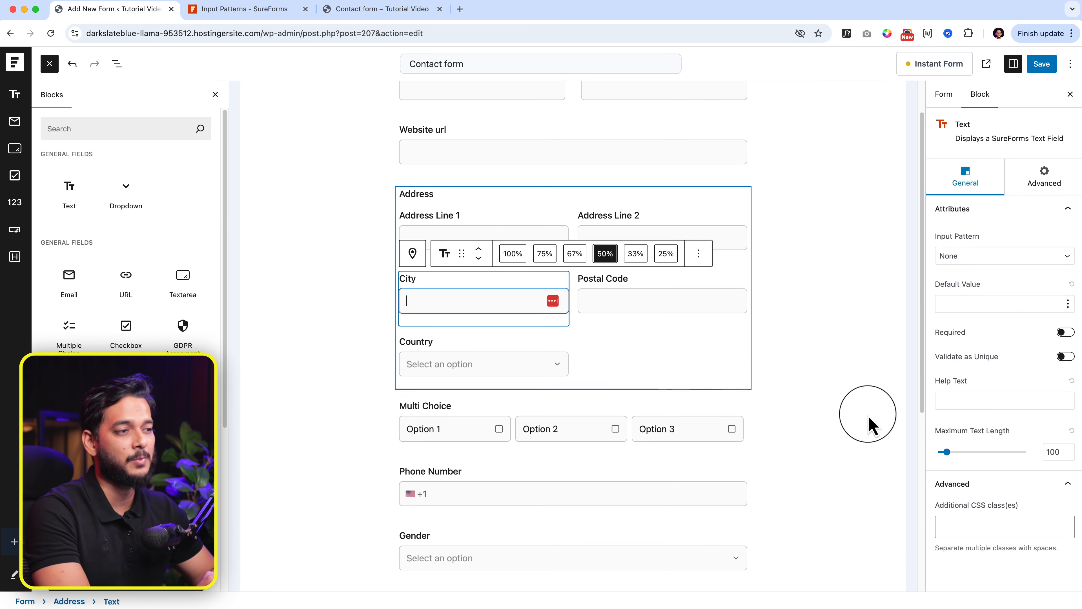
Step: Delete Address Line 2, leaving Address Line 1, City, Postal Code and Country
left_click(541, 345)
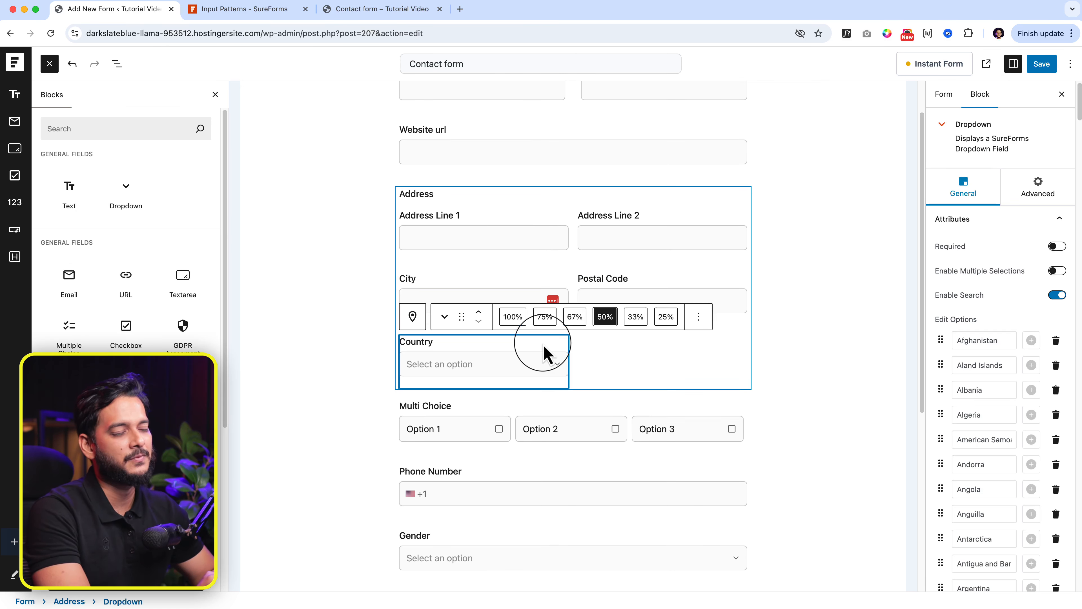
left_click(539, 299)
left_click(705, 286)
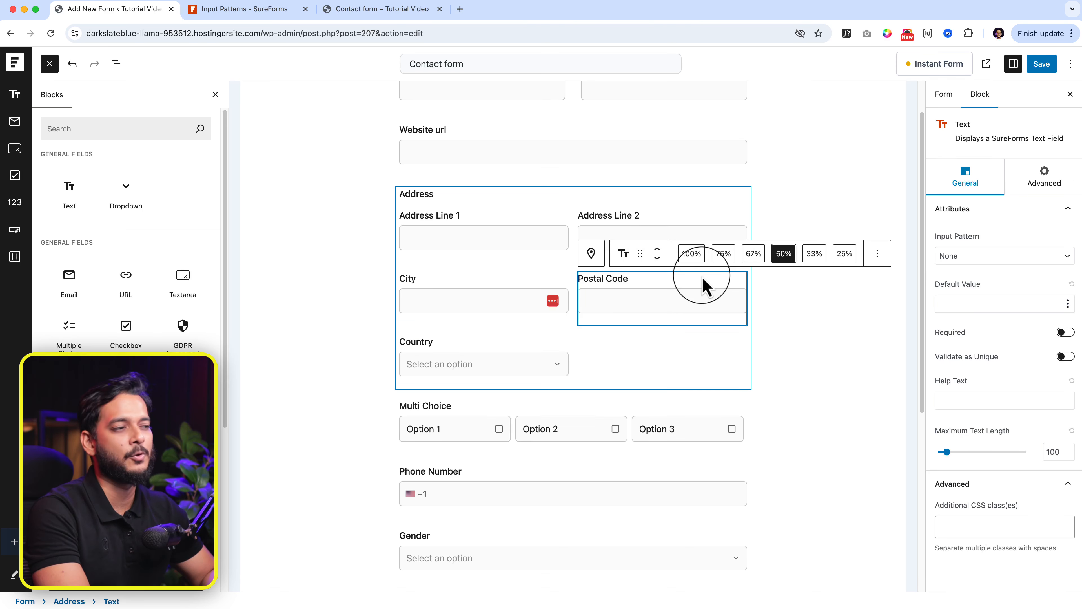
left_click(617, 216)
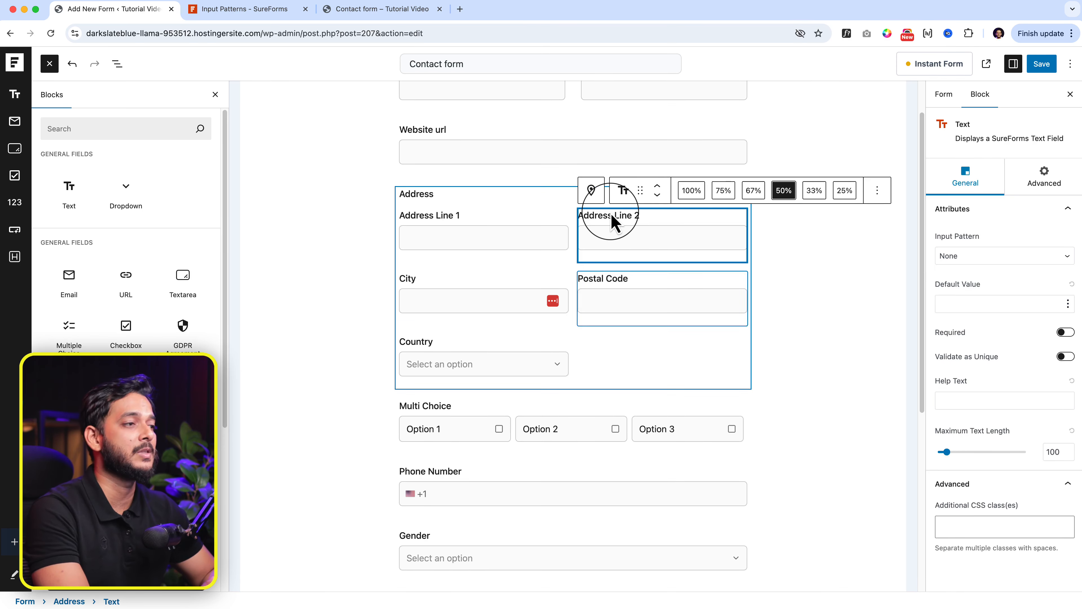
left_click(878, 191)
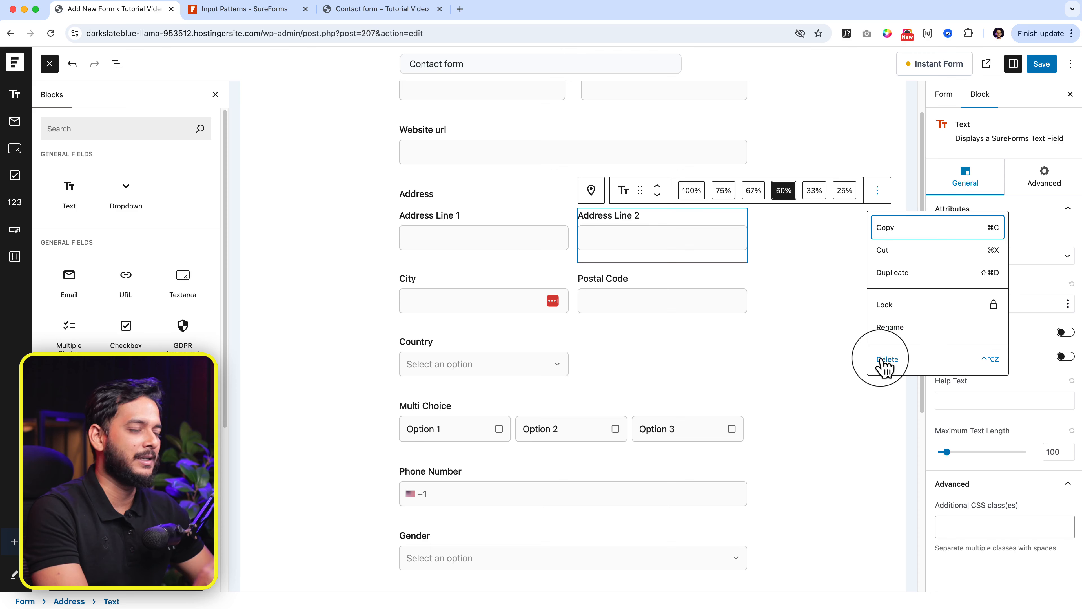
left_click(887, 360)
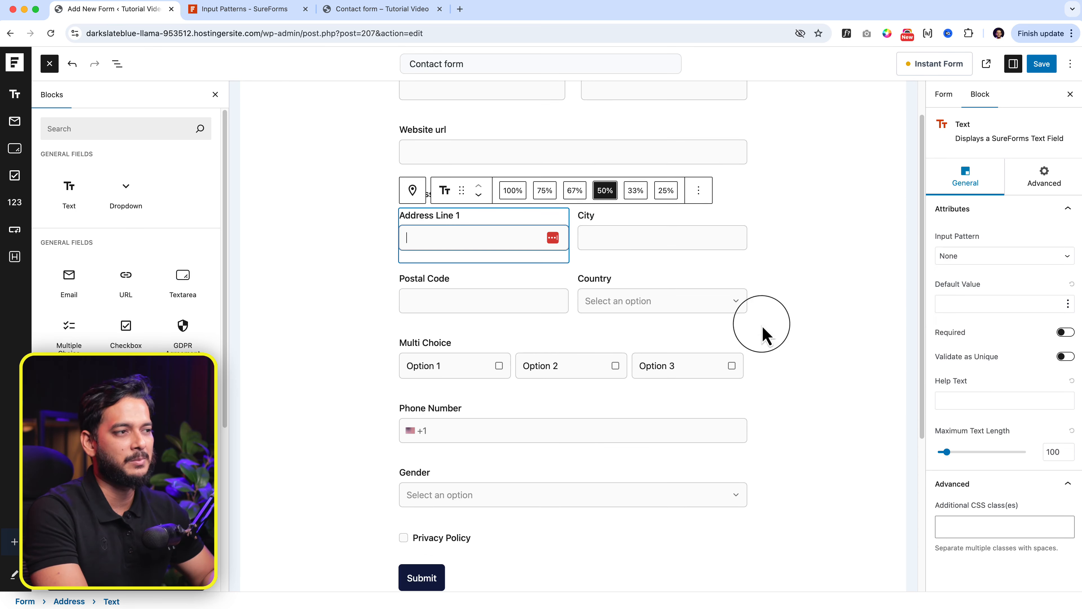
left_click(576, 275)
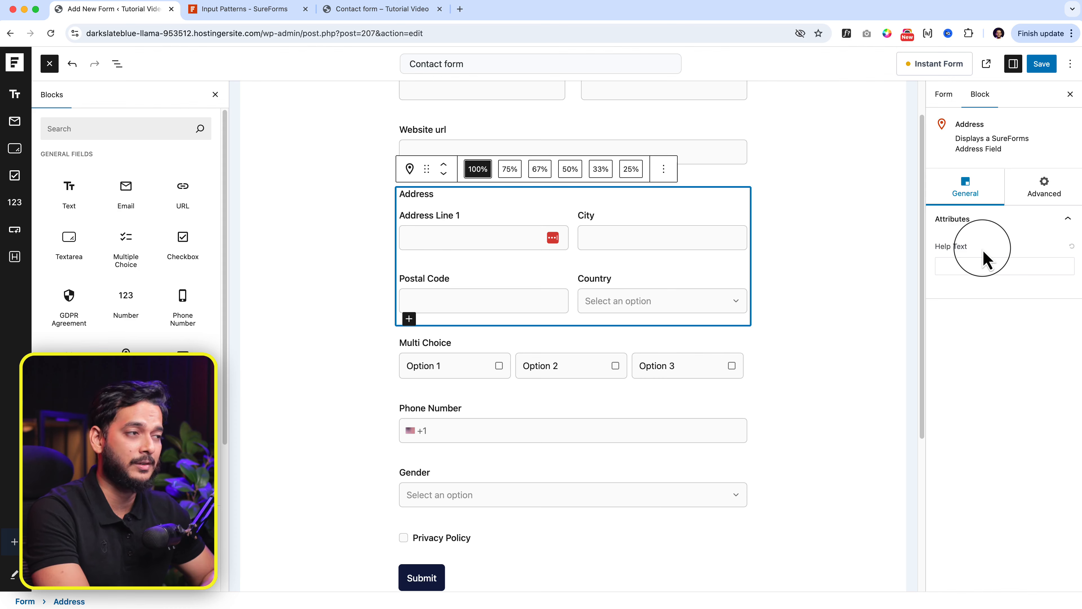
left_click(566, 257)
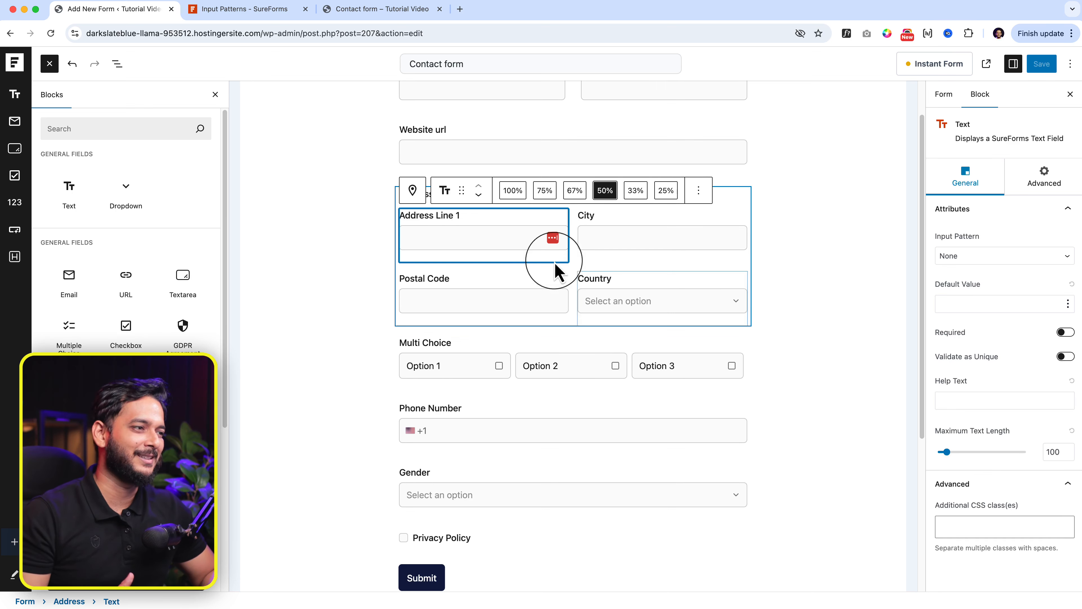
left_click(541, 294)
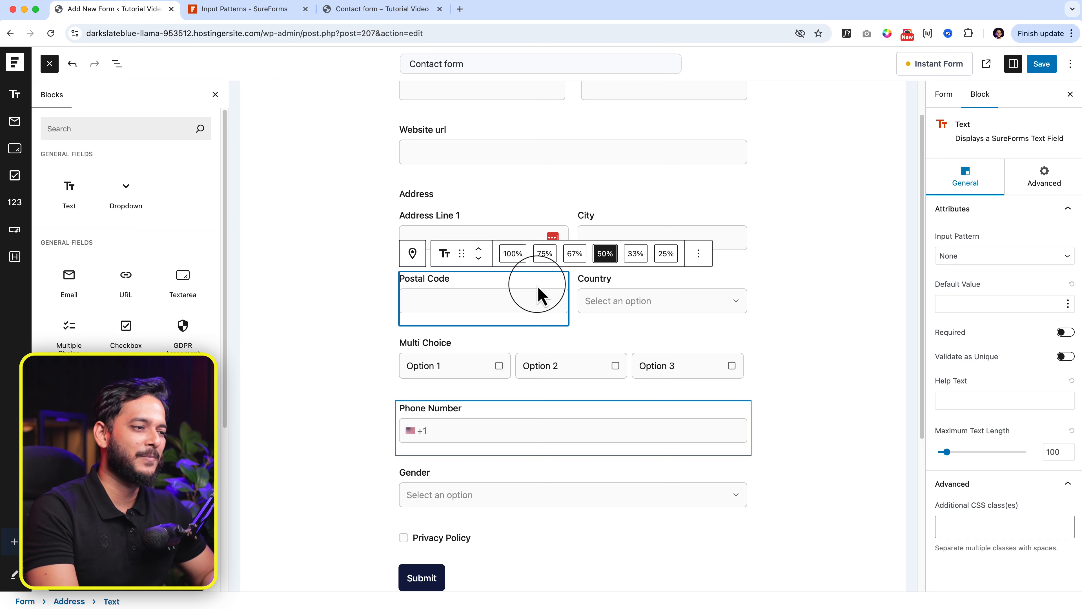
scroll(524, 341, "down", 1)
left_click(490, 465)
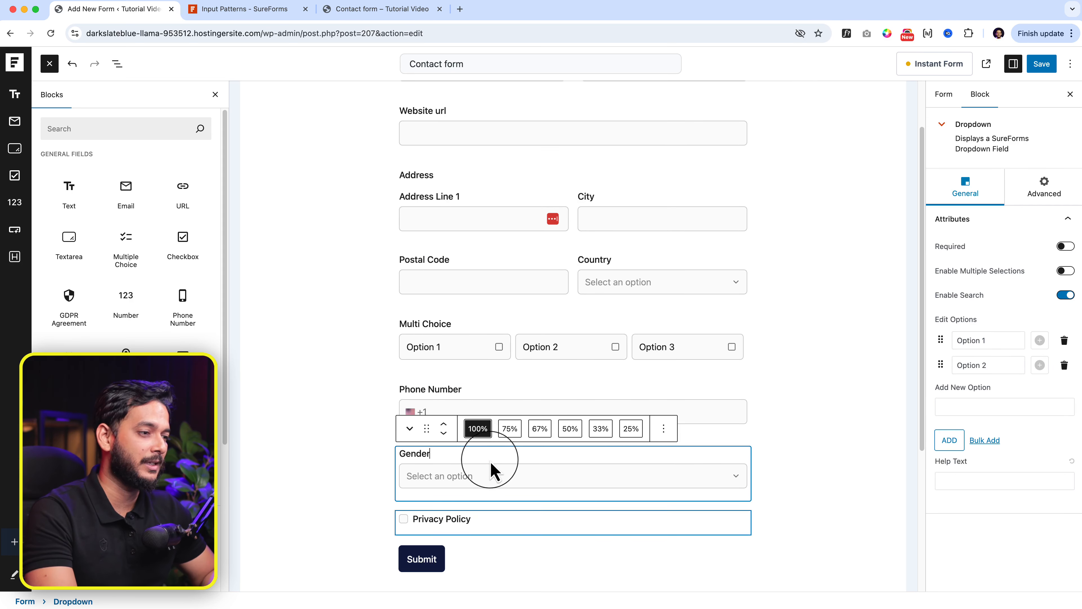
left_click(501, 526)
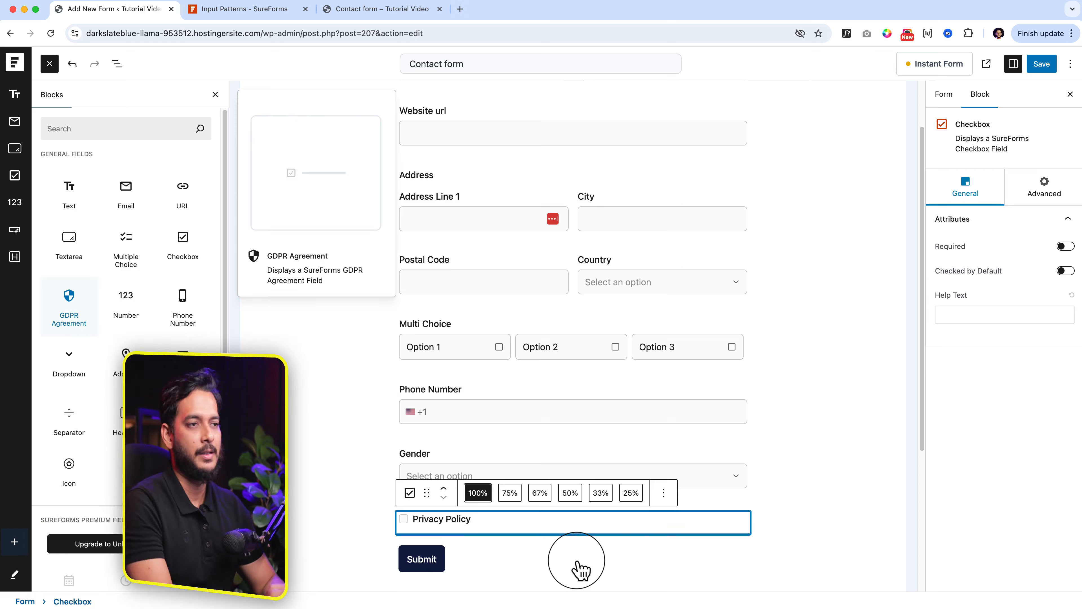
Step: Place a 'Your Attractive Heading' Heading block above Phone Number and close the Blocks panel
mouse_move(159, 359)
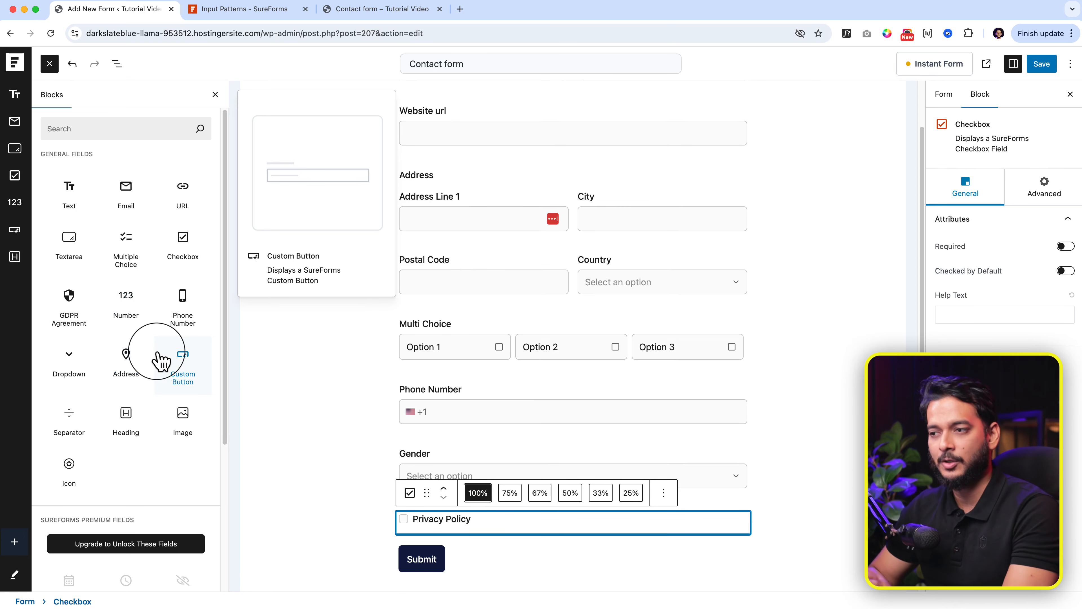
left_click_drag(128, 418, 533, 417)
scroll(558, 454, "down", 2)
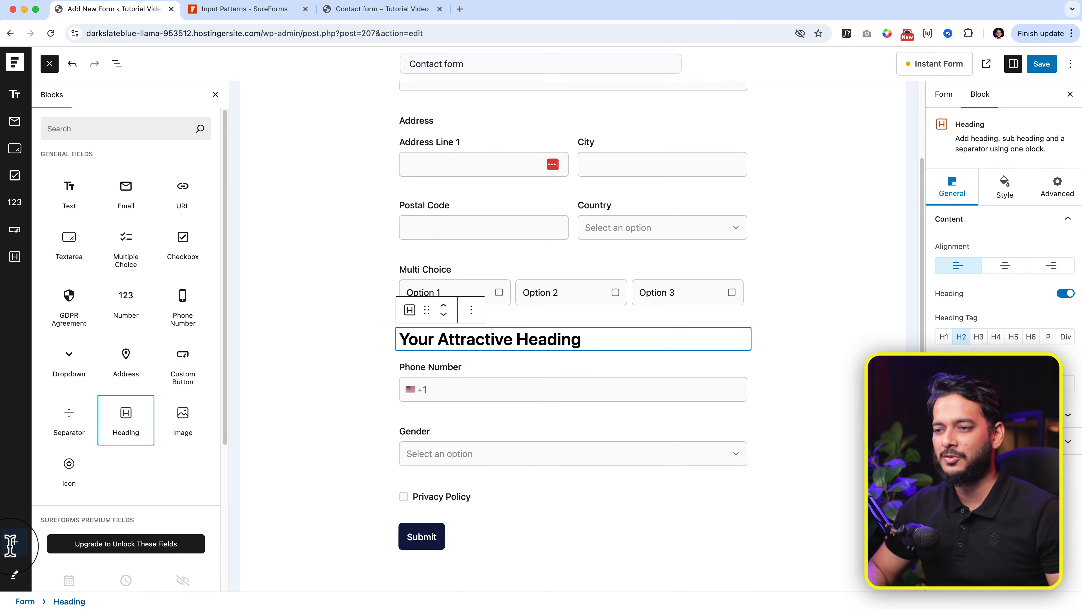
left_click(19, 534)
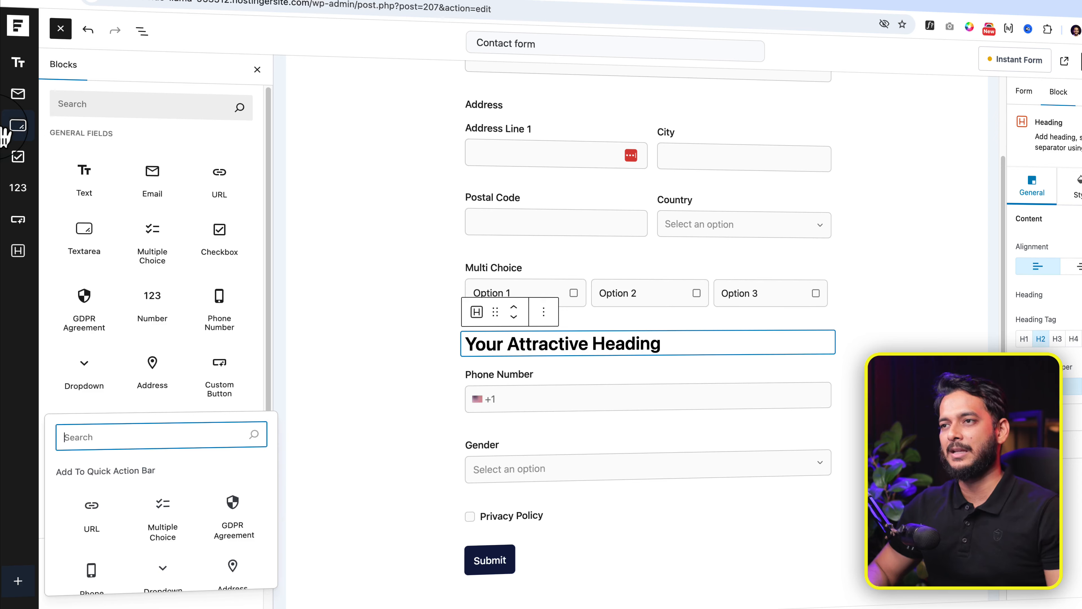
left_click(61, 28)
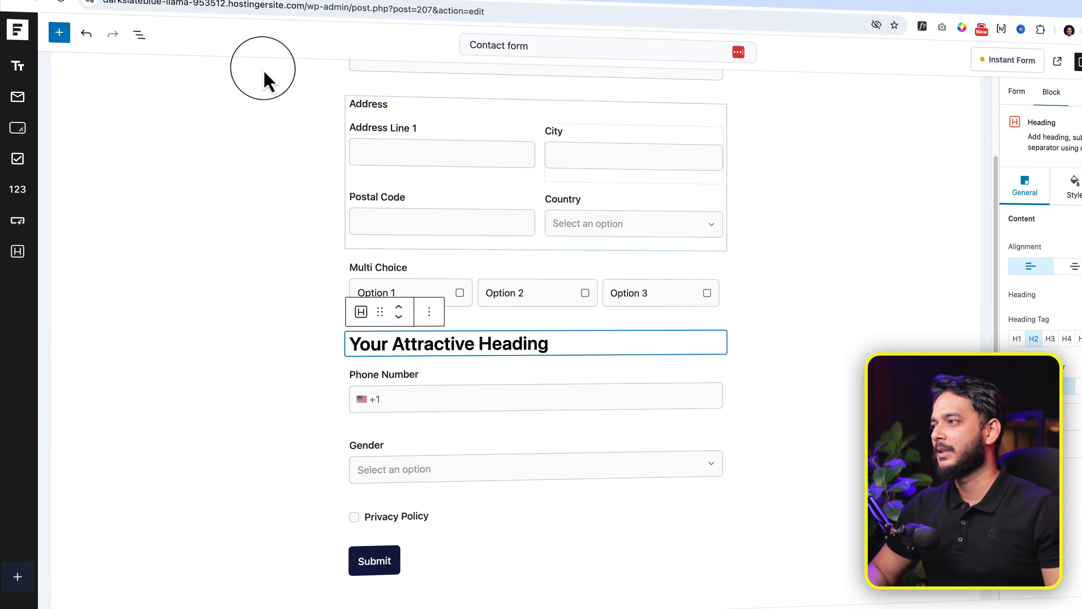
left_click(482, 119)
scroll(482, 119, "up", 3)
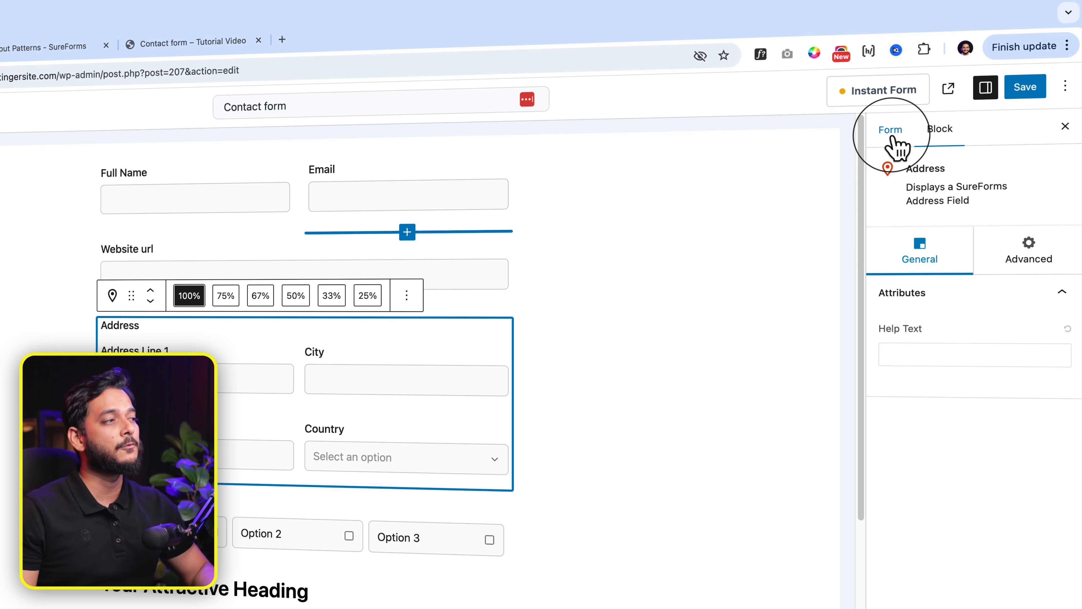
Step: Save the form with Use Labels as Placeholders on and reload the live Contact form
left_click(891, 132)
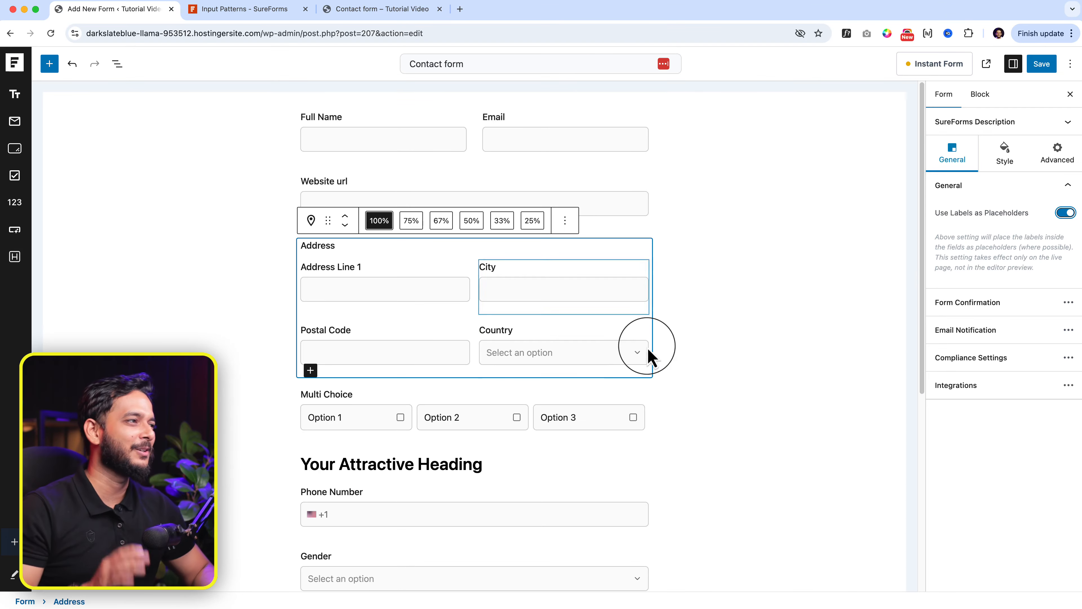
left_click(1042, 64)
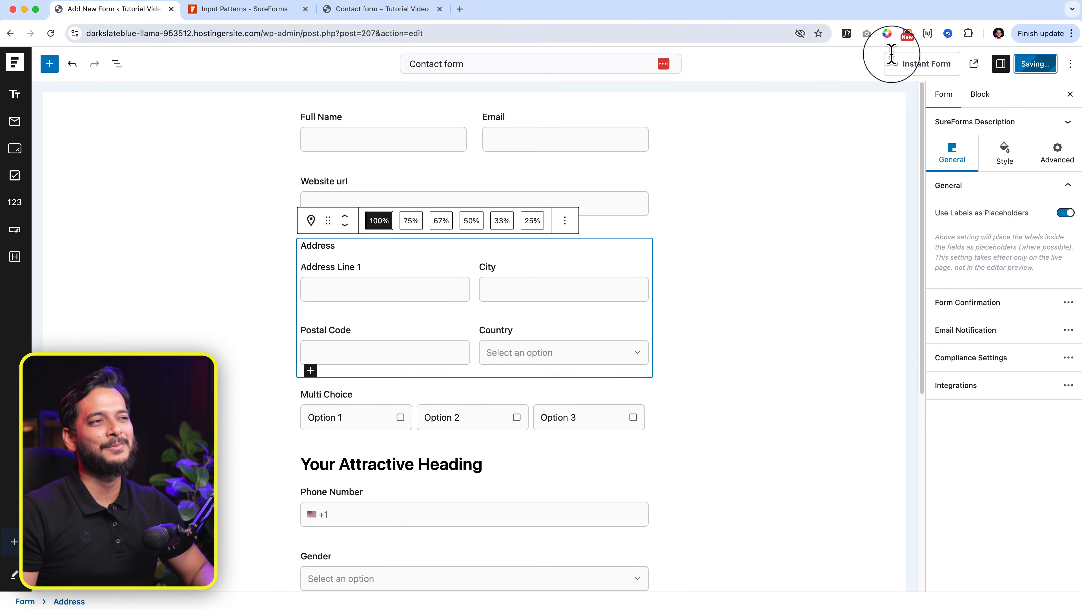
left_click(259, 11)
left_click(363, 11)
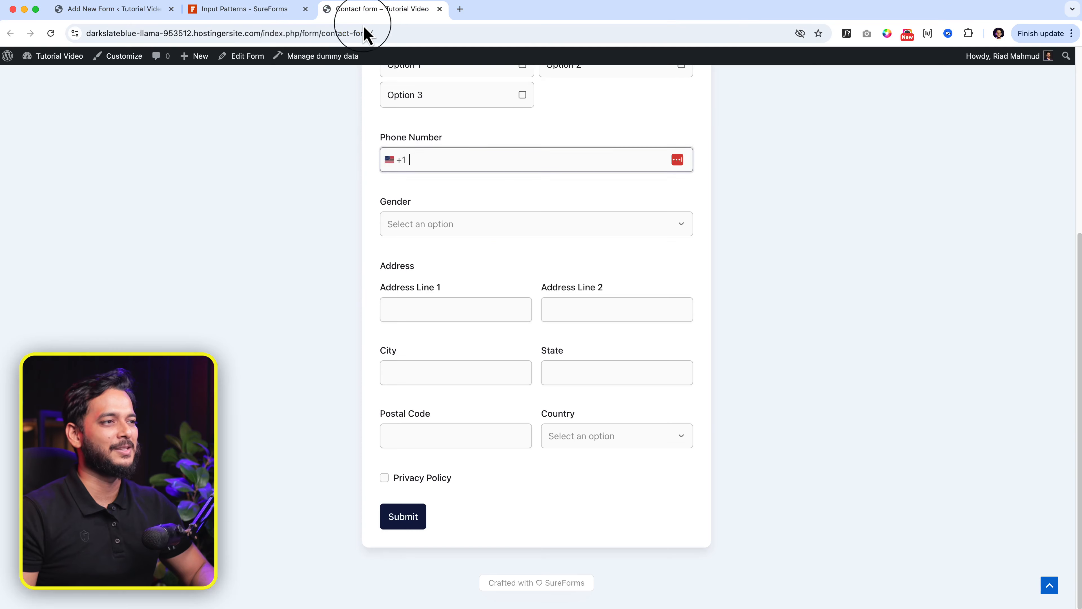
right_click(319, 206)
left_click(353, 237)
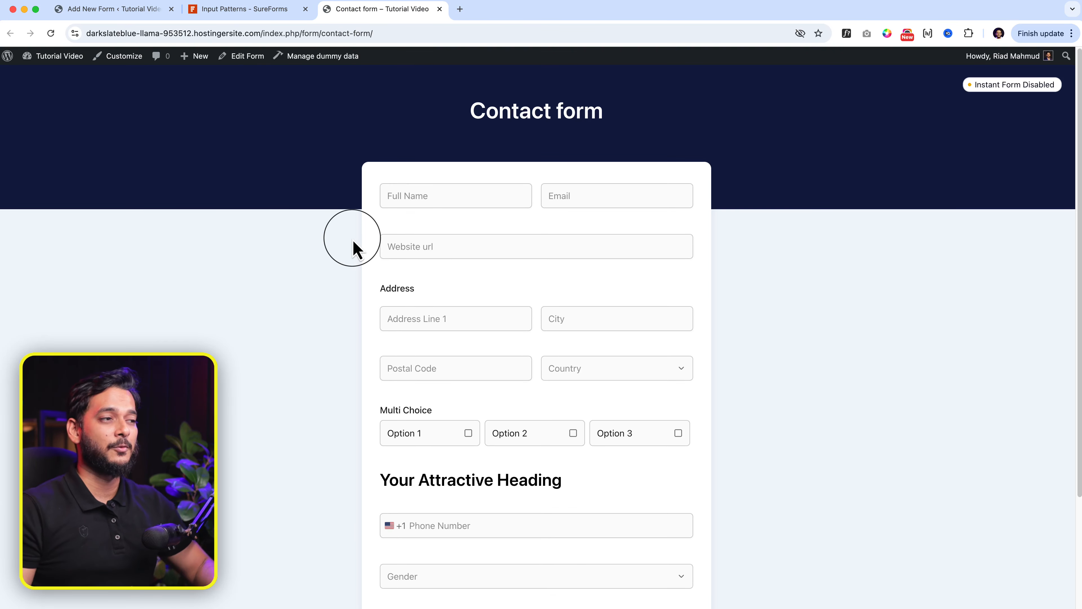
left_click(141, 10)
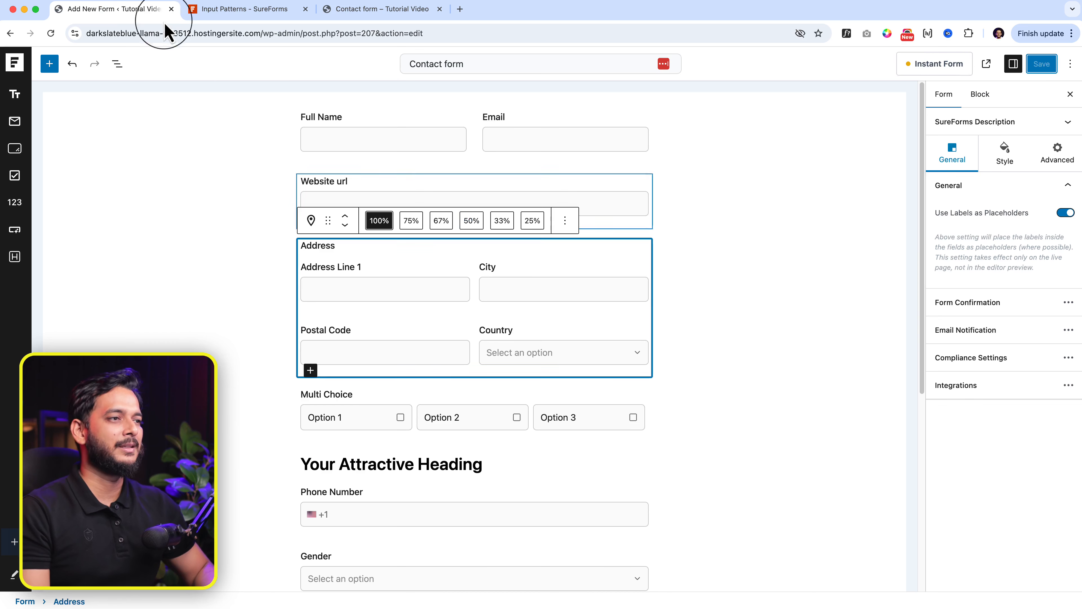
Step: Select the Full Name and Email fields and review Email's general and advanced settings
left_click(374, 162)
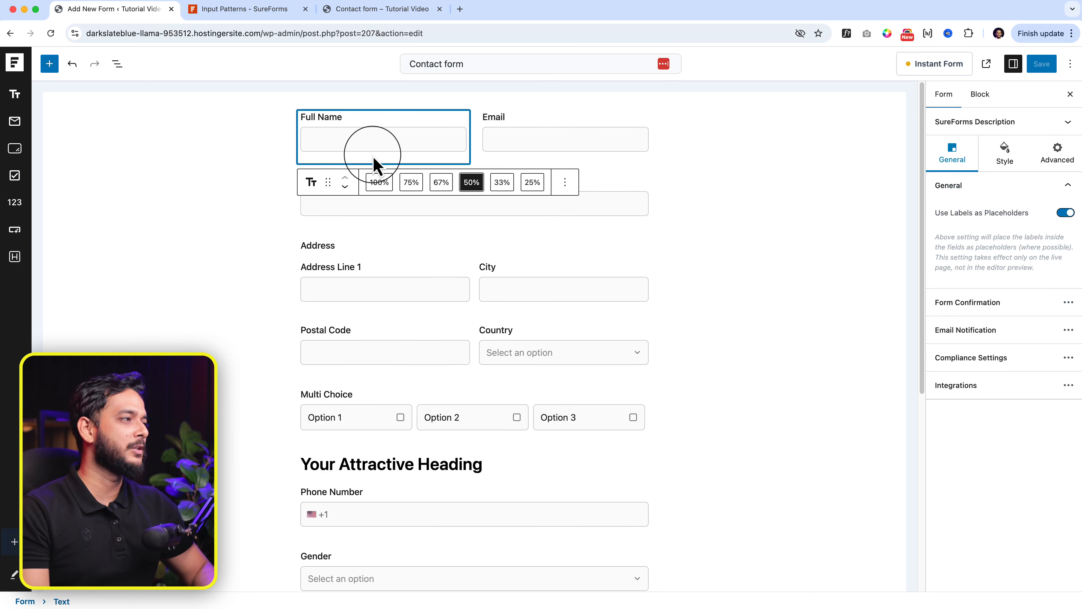
left_click(482, 160)
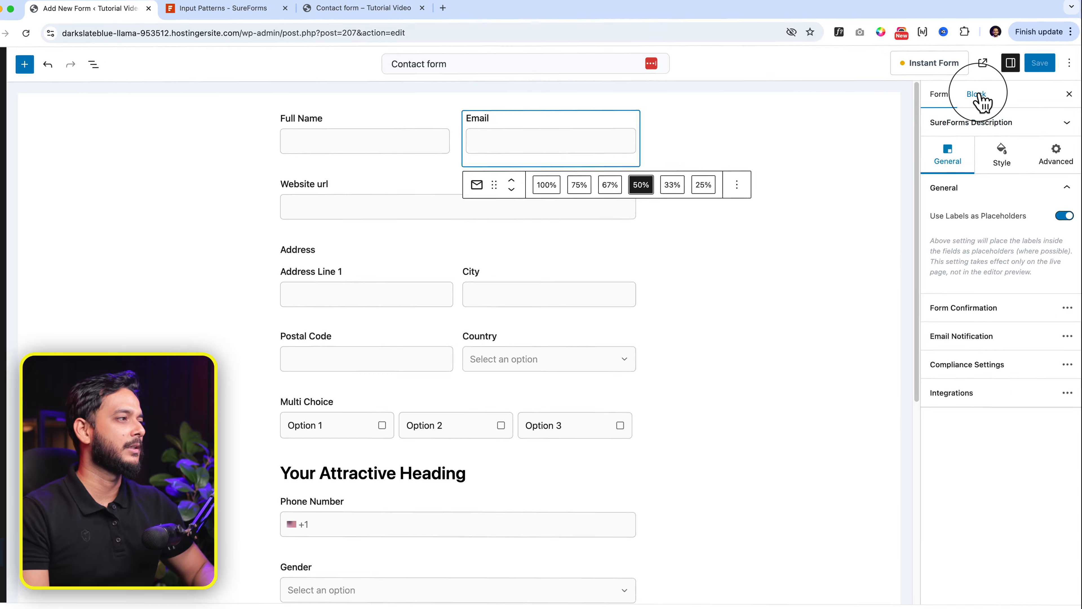
left_click(981, 96)
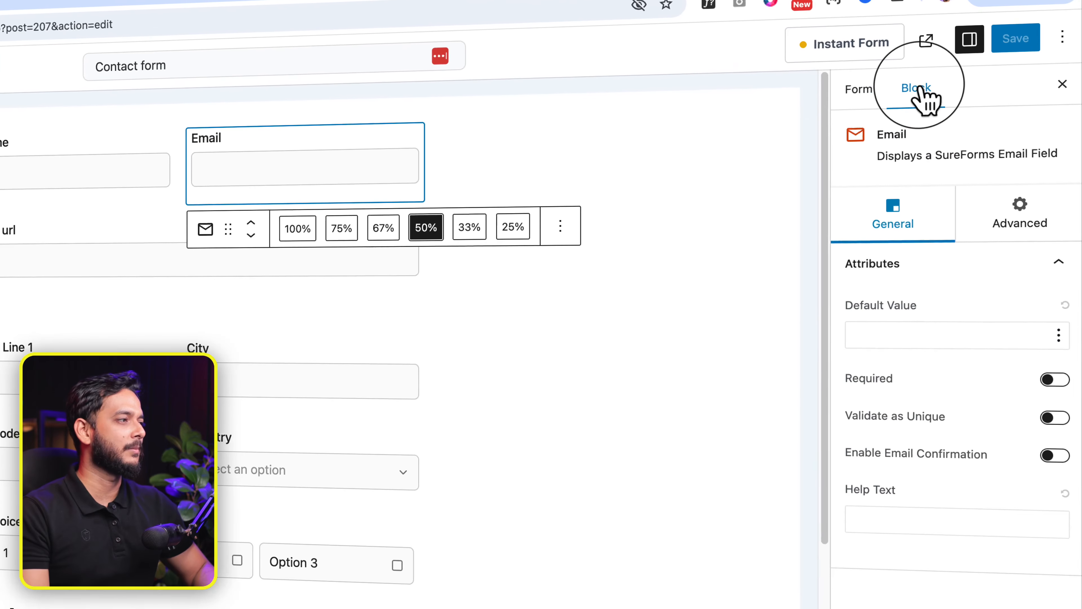
left_click(1031, 231)
left_click(922, 216)
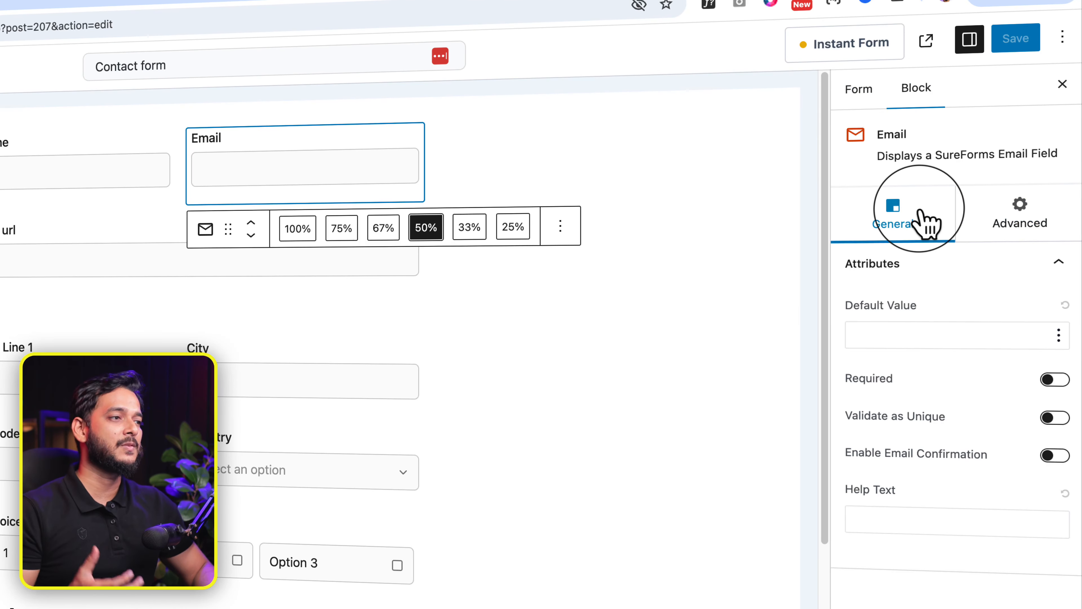
left_click(560, 226)
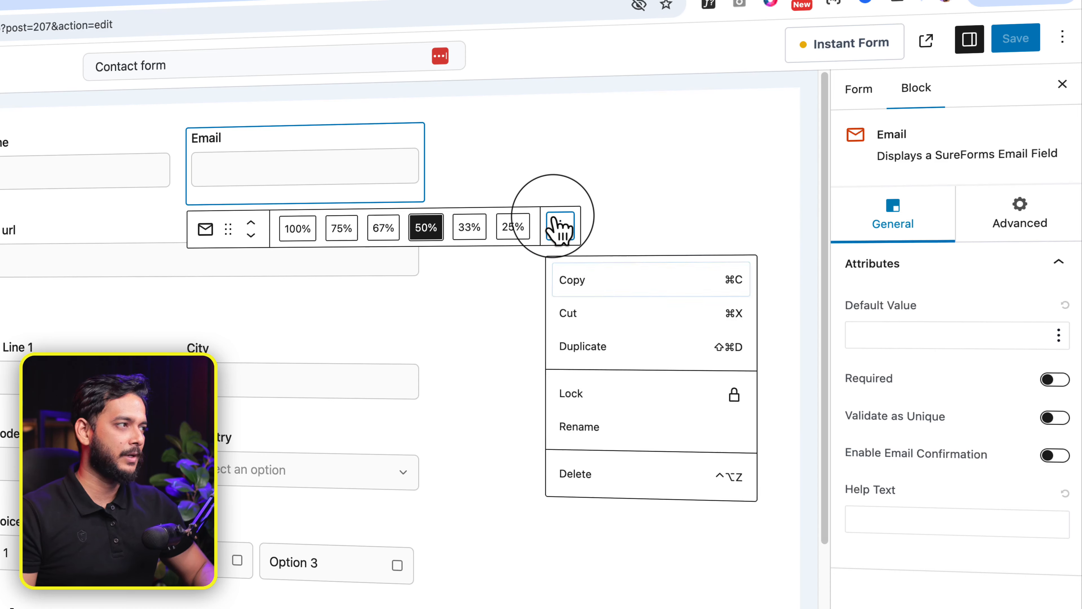
left_click(560, 226)
Step: Set the form's Field Spacing to Large in Style settings and check the live page
left_click(854, 90)
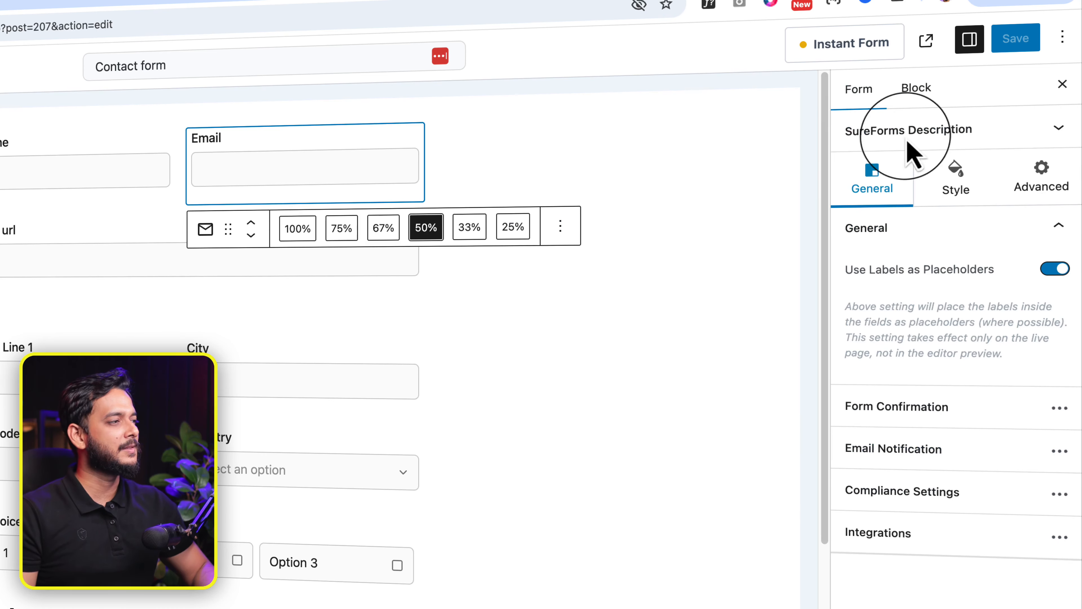
left_click(956, 170)
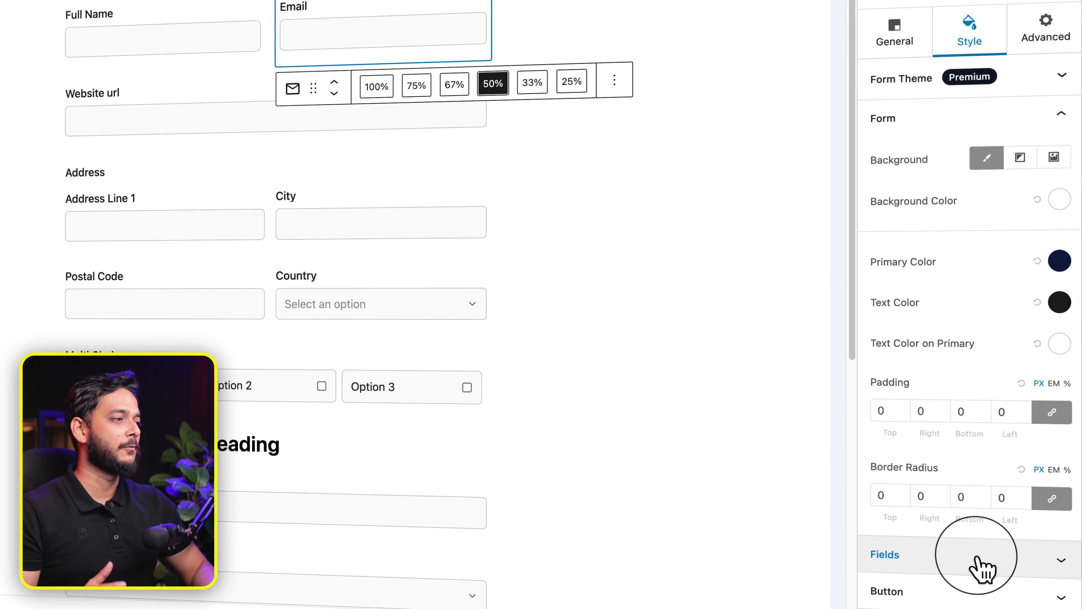
left_click(982, 570)
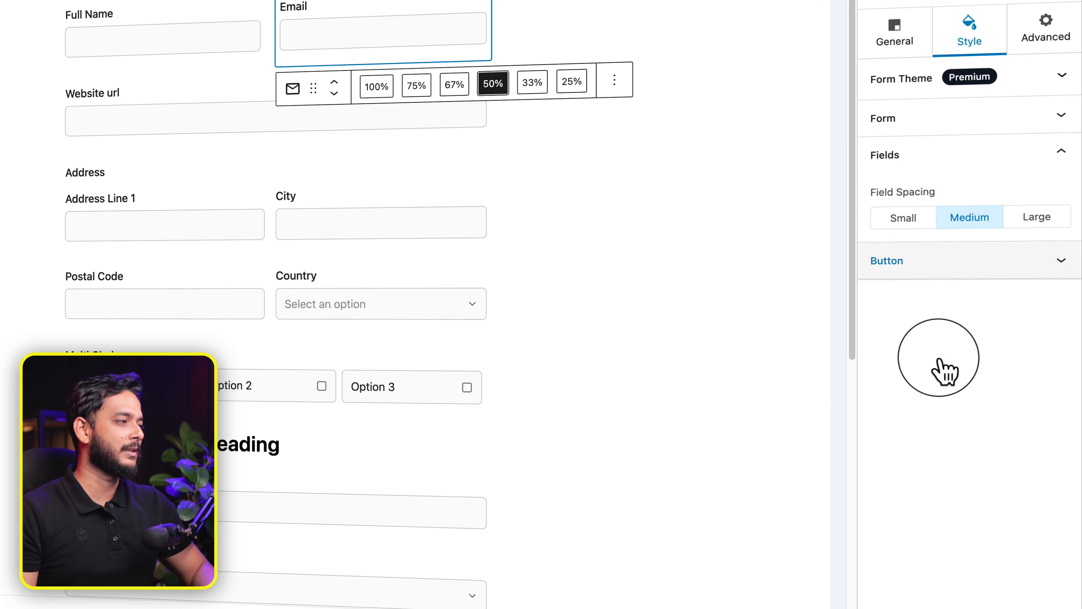
left_click(916, 220)
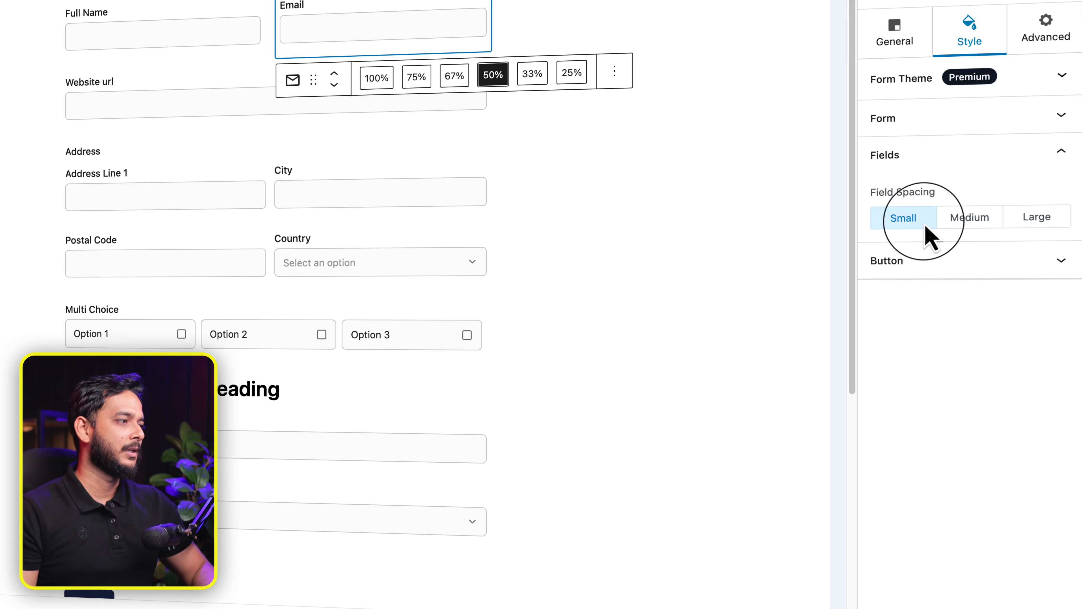
left_click(1039, 220)
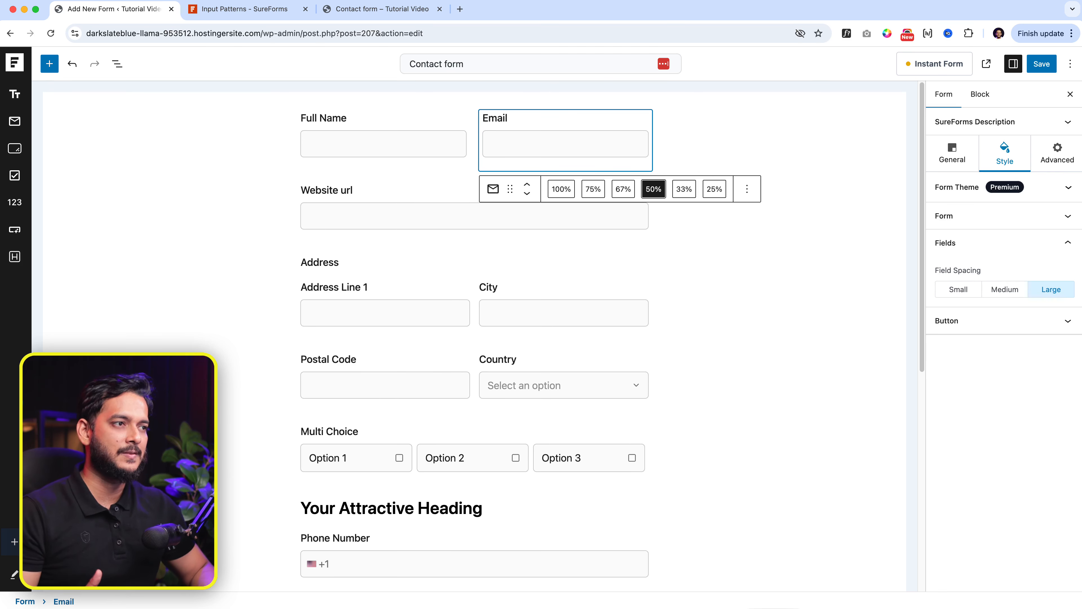
left_click(343, 168)
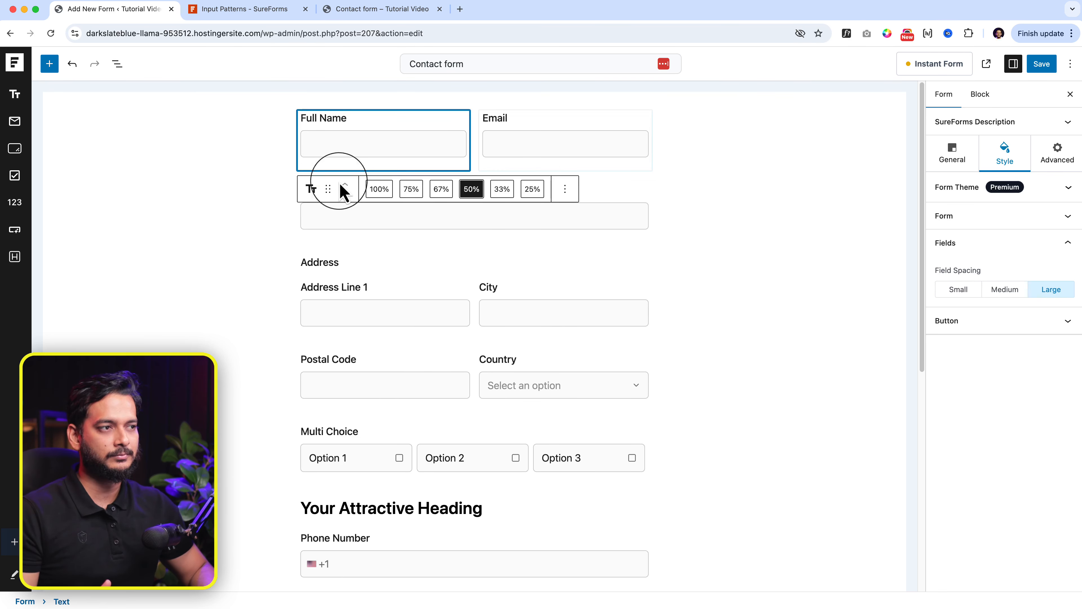
left_click(335, 220)
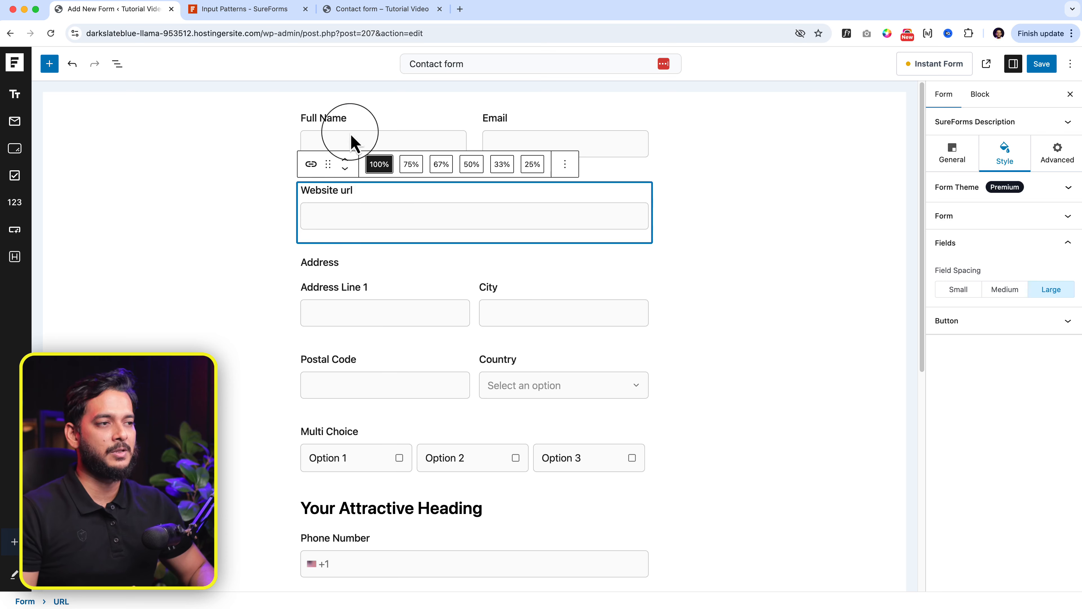
left_click(374, 9)
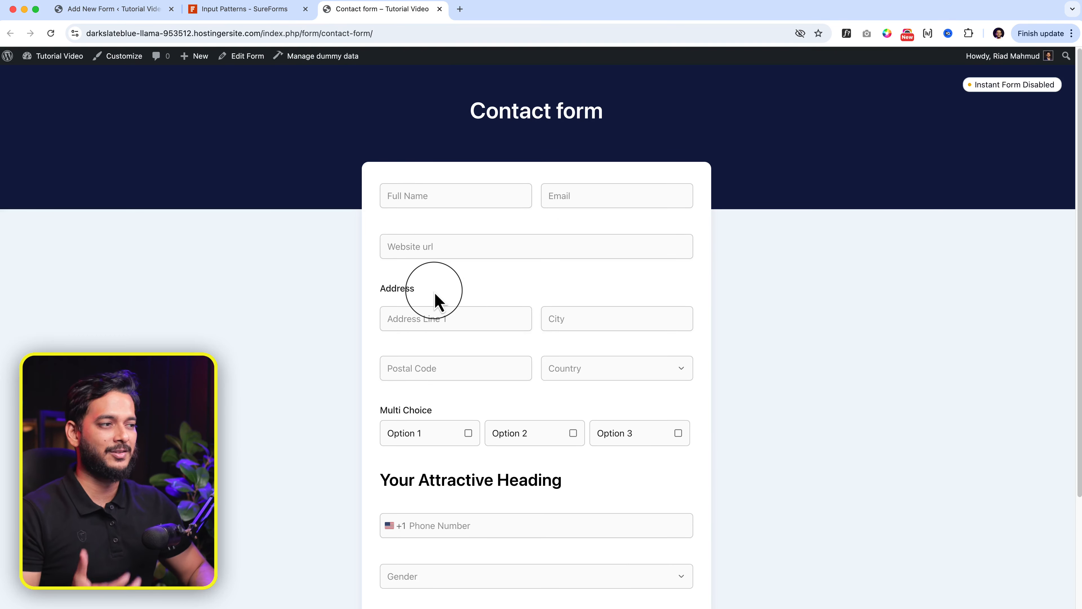
left_click(148, 13)
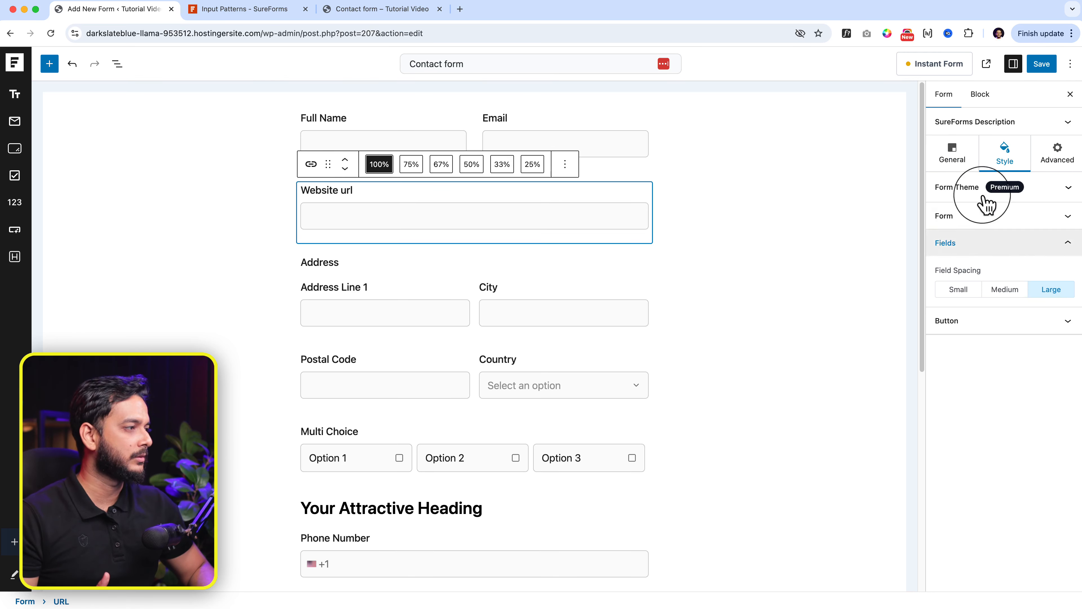
Step: Review the form colour, field spacing and button alignment styles, then show the form's General settings
left_click(993, 217)
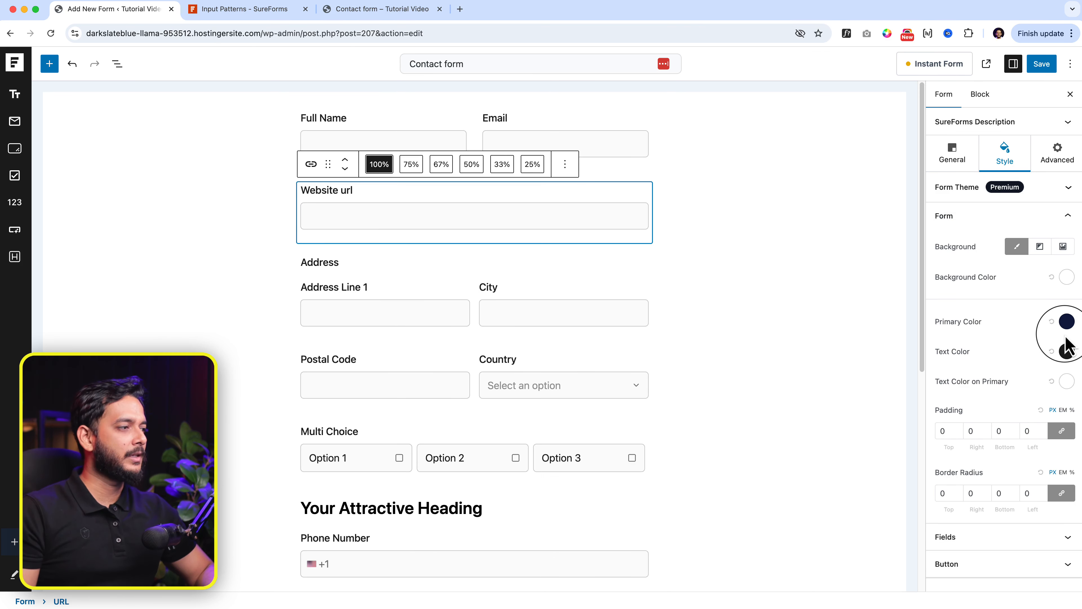
left_click(1029, 538)
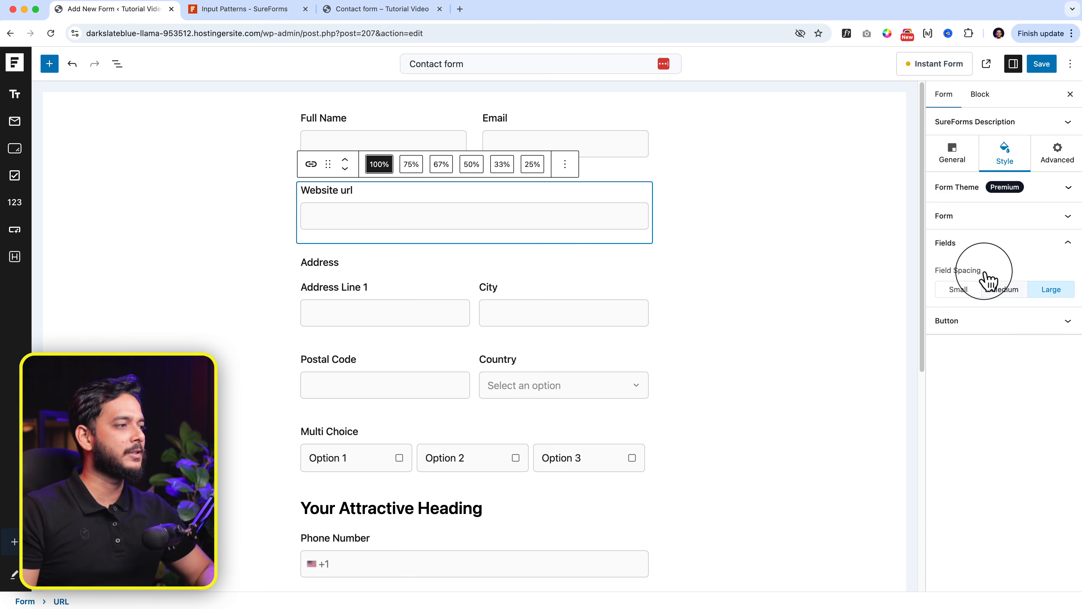
left_click(979, 325)
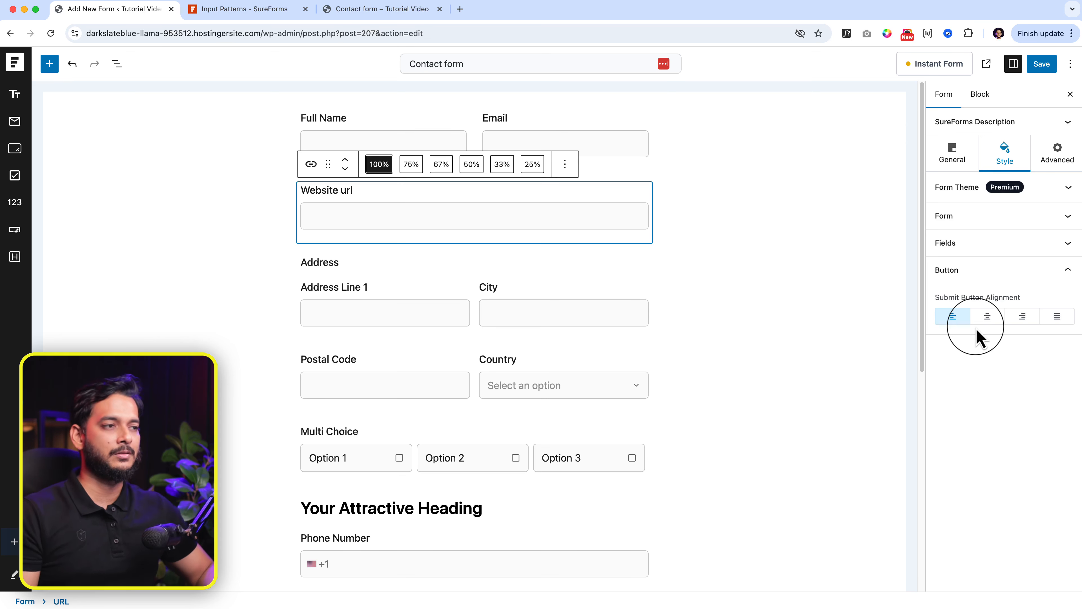
left_click(447, 347)
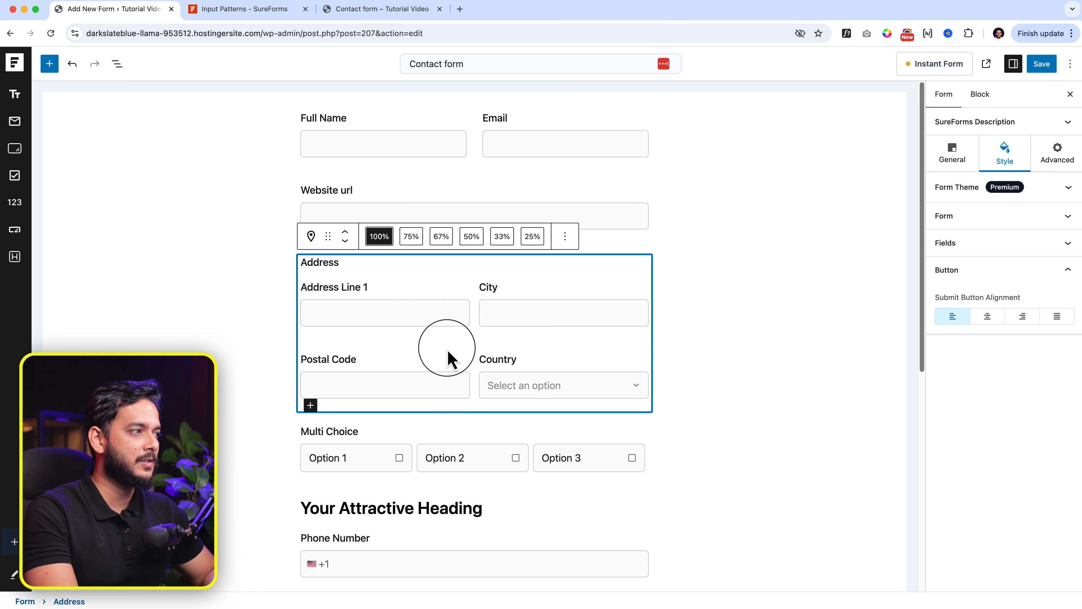
left_click(981, 216)
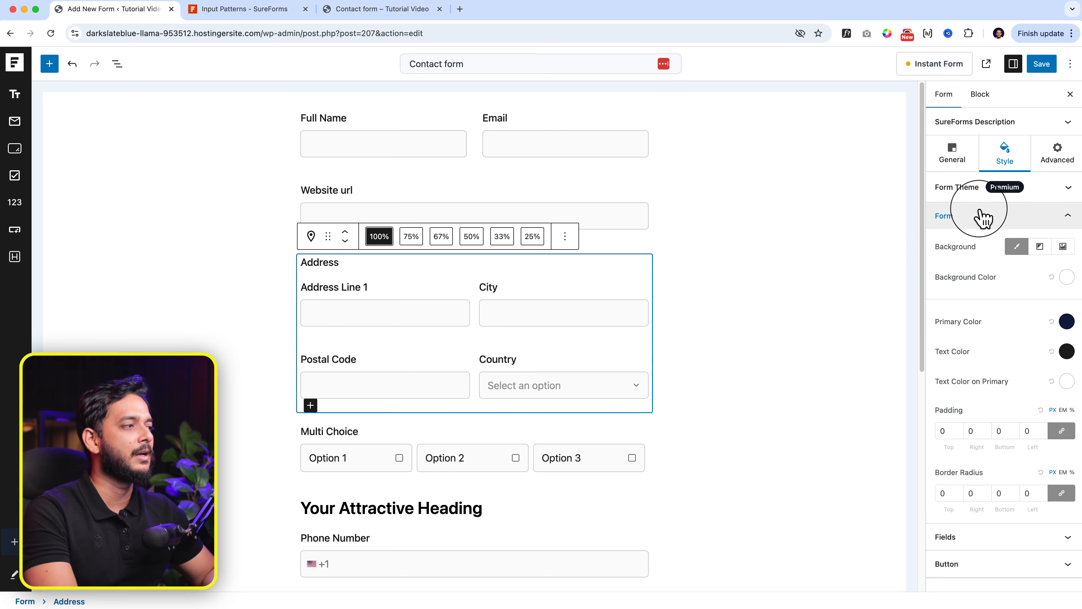
left_click(117, 64)
left_click(953, 154)
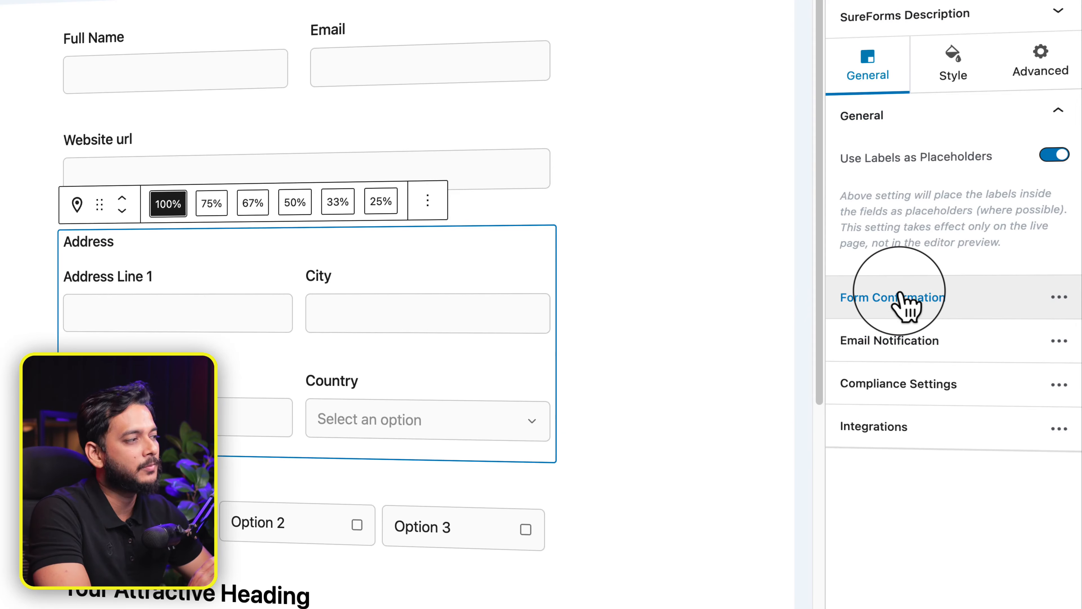
Step: Open Form Confirmation and view the Thank you message in HTML, then back in Visual
left_click(899, 299)
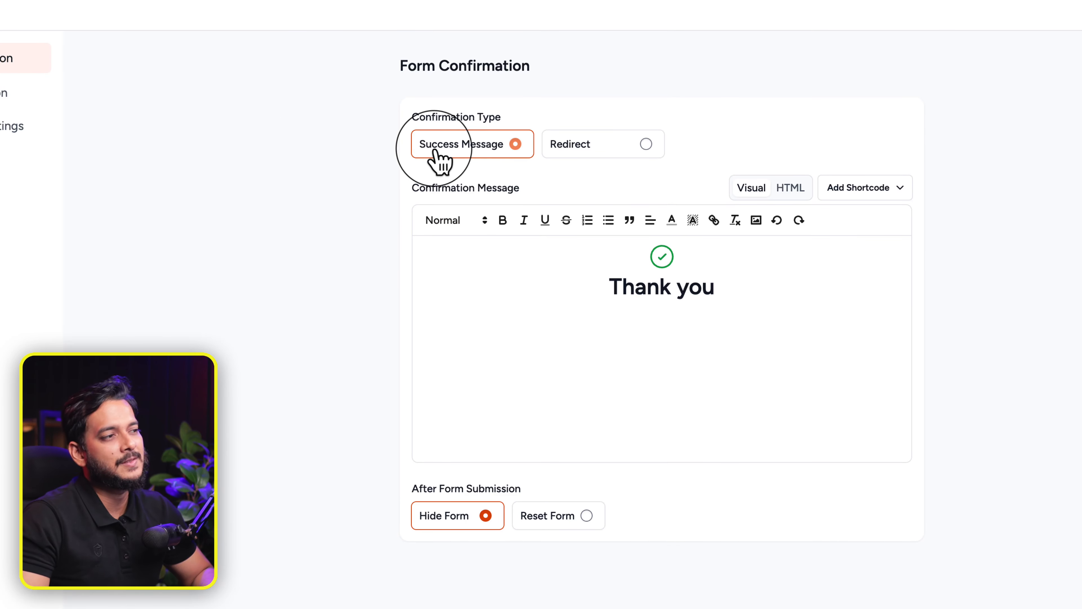
left_click_drag(635, 266, 822, 312)
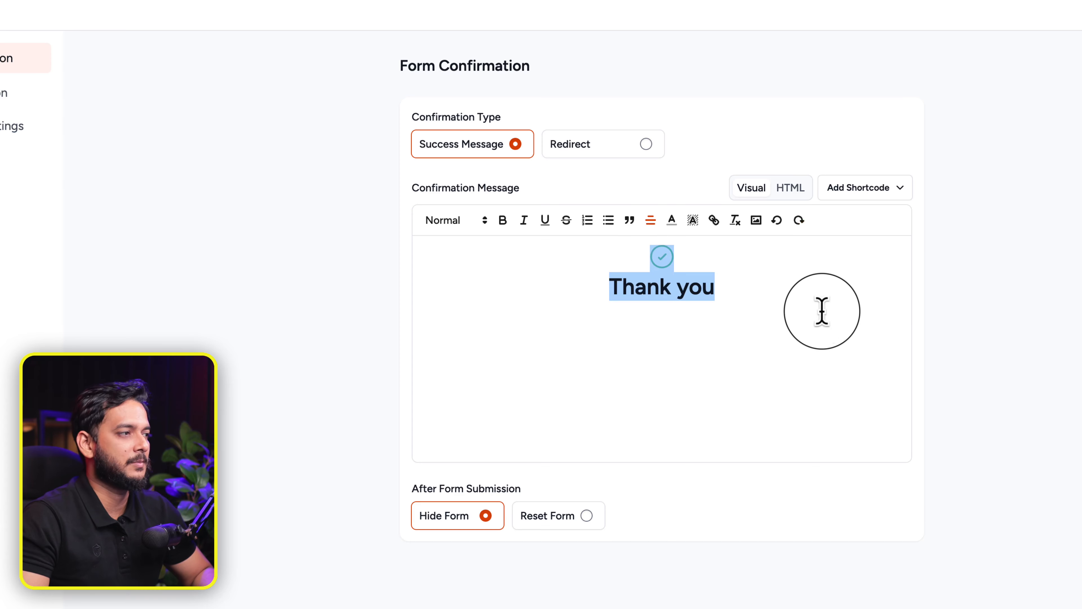
left_click(790, 189)
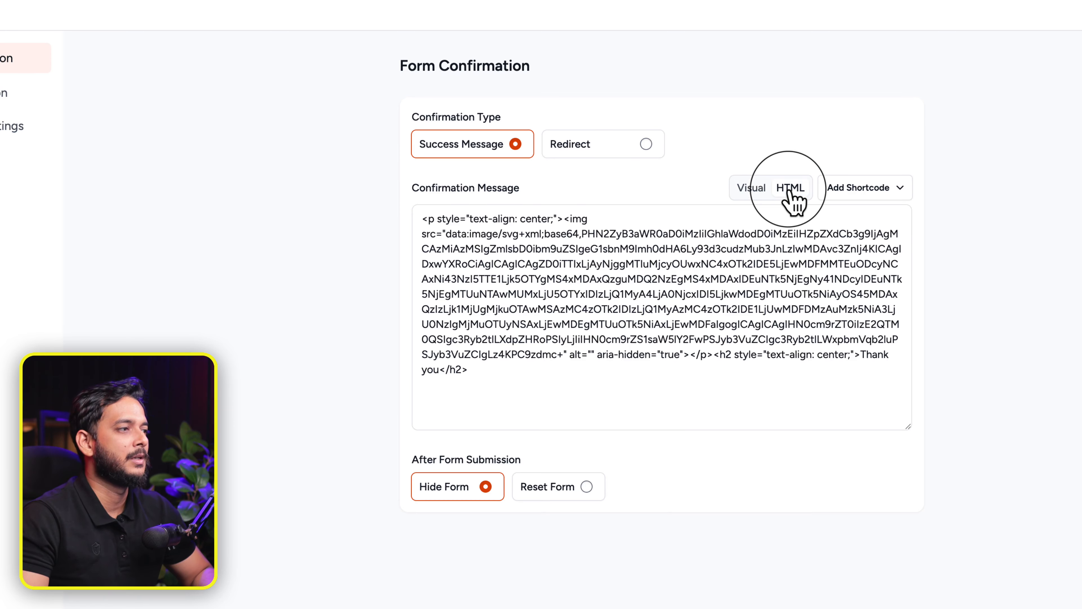
left_click(753, 189)
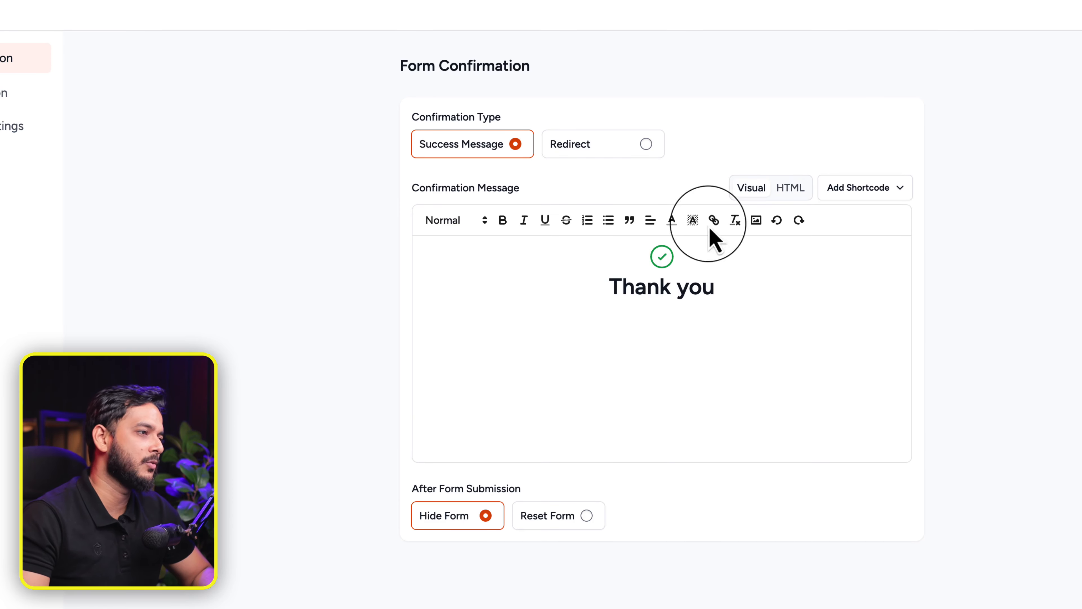
left_click(702, 285)
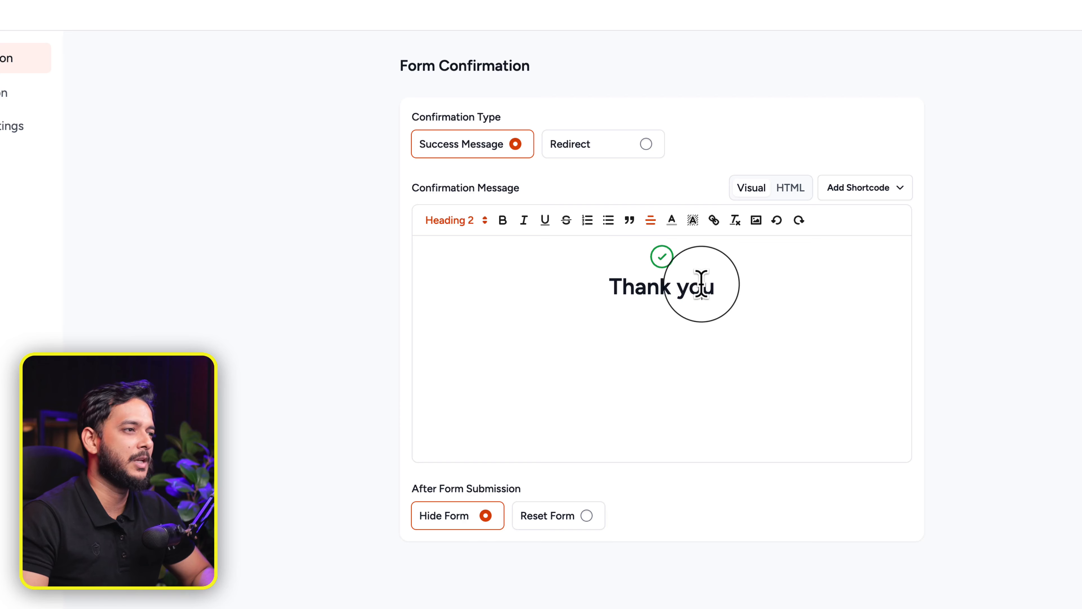
left_click(666, 292)
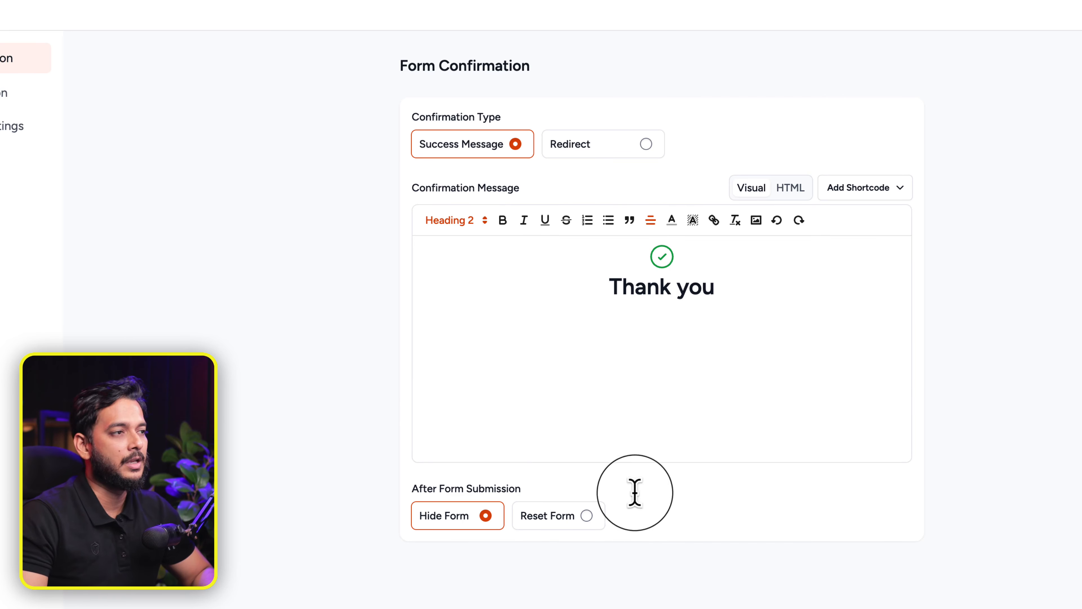
Step: Set Confirmation Type to Redirect with Redirect to Custom URL
left_click(605, 145)
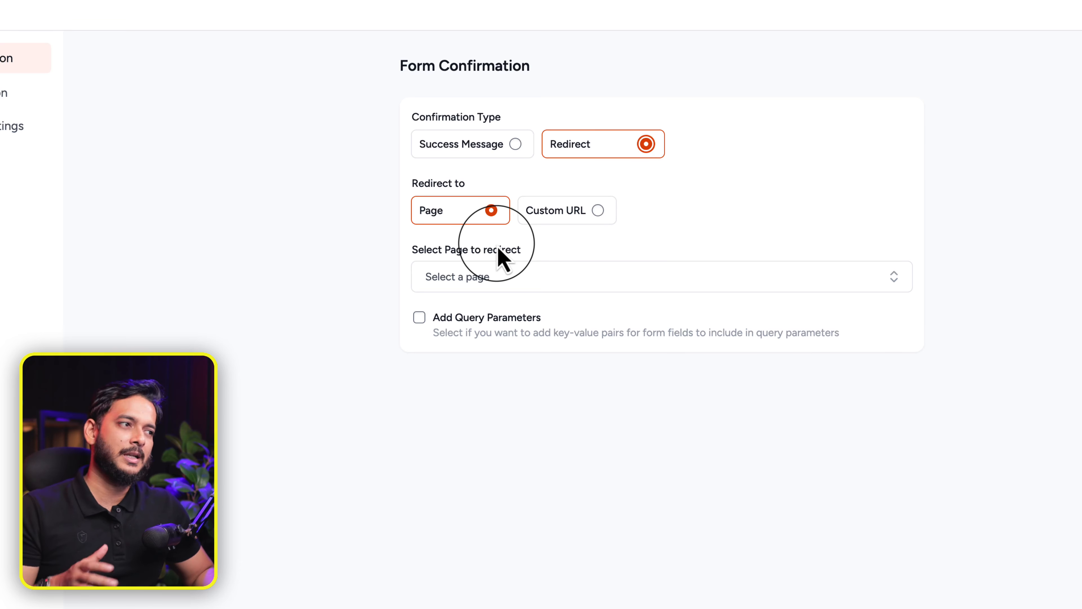
left_click(542, 281)
left_click(340, 381)
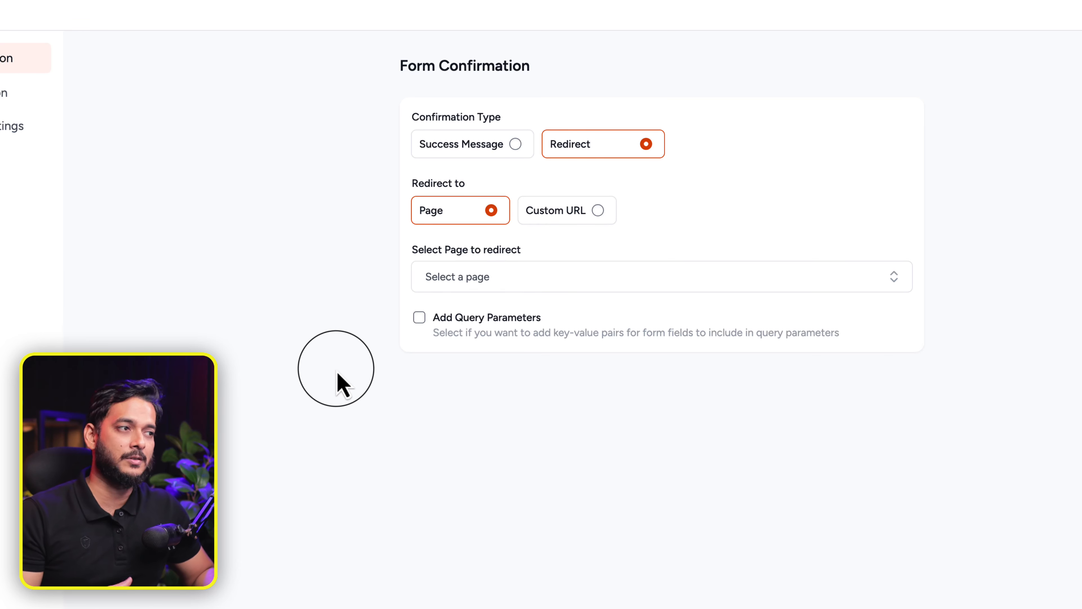
left_click(560, 212)
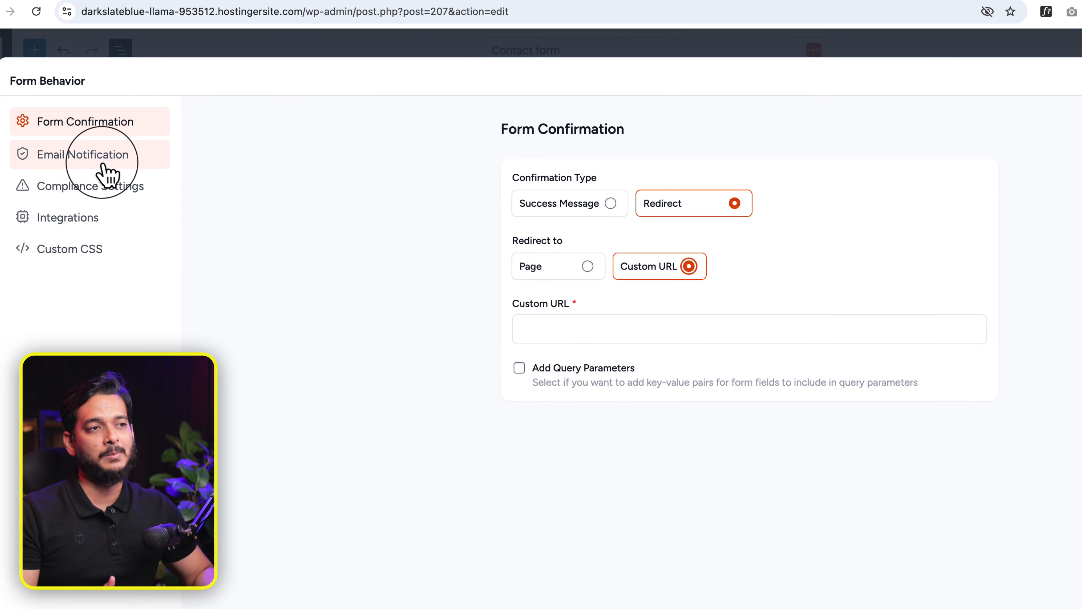
Step: Edit the Admin Notification Email, adding a second recipient after the admin email tag in Send Email To
left_click(138, 166)
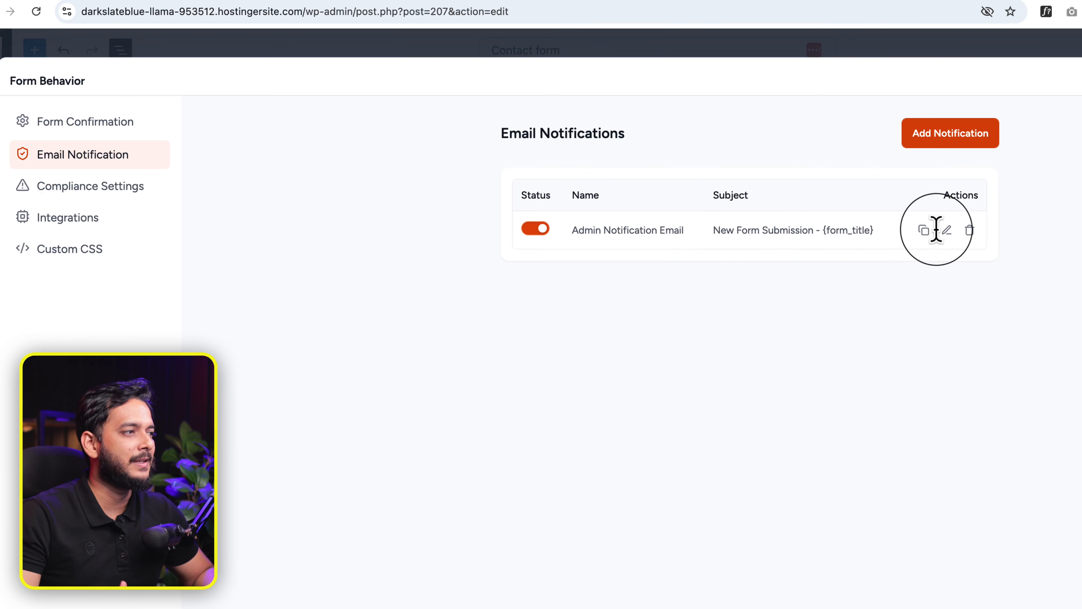
left_click(947, 232)
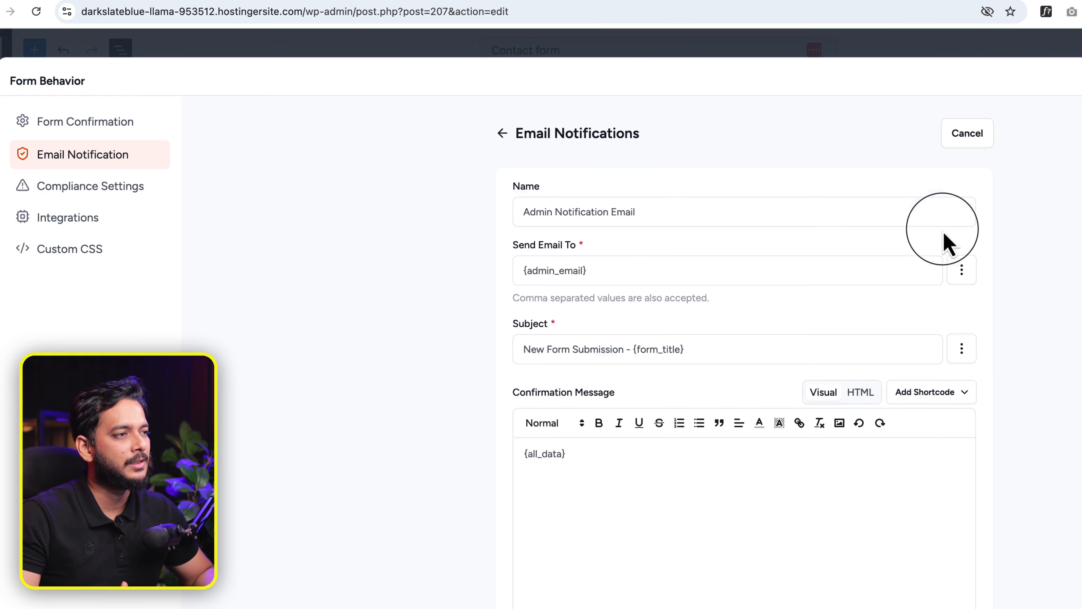
left_click(533, 269)
left_click_drag(533, 270, 631, 273)
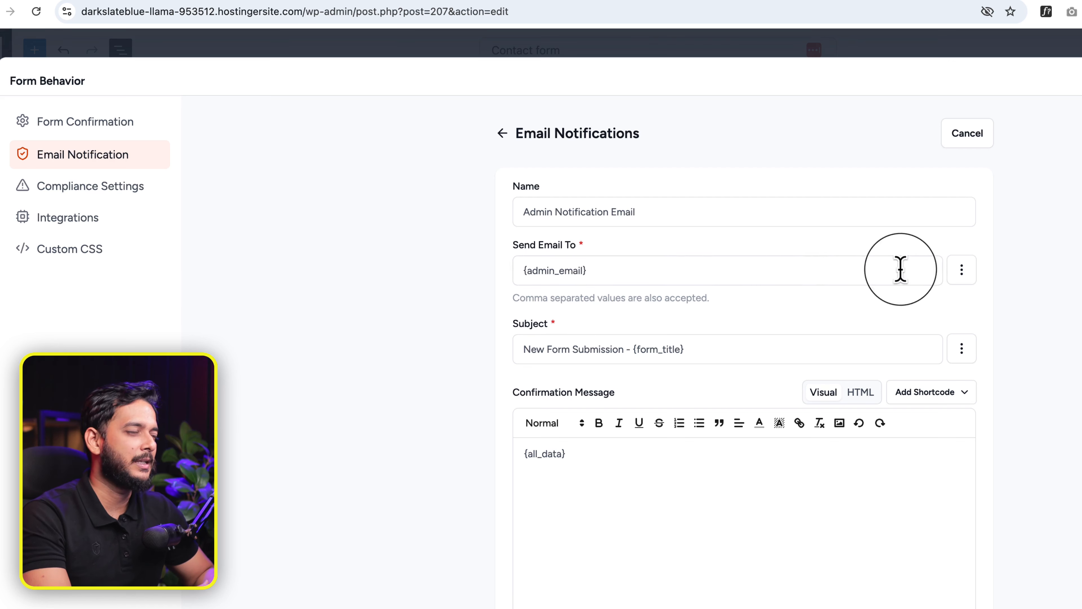
left_click(962, 273)
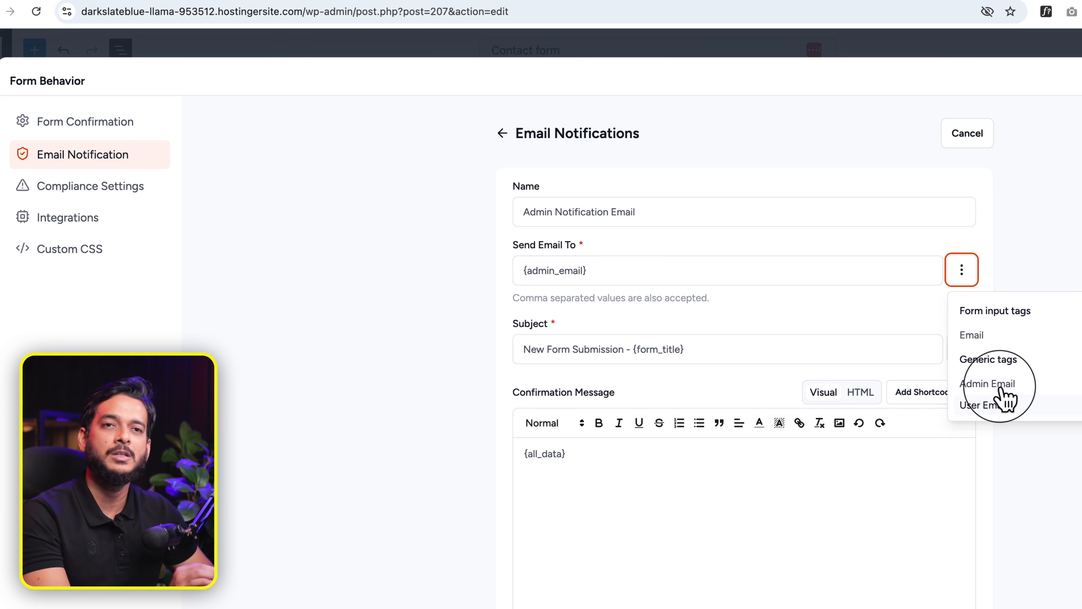
left_click(1074, 475)
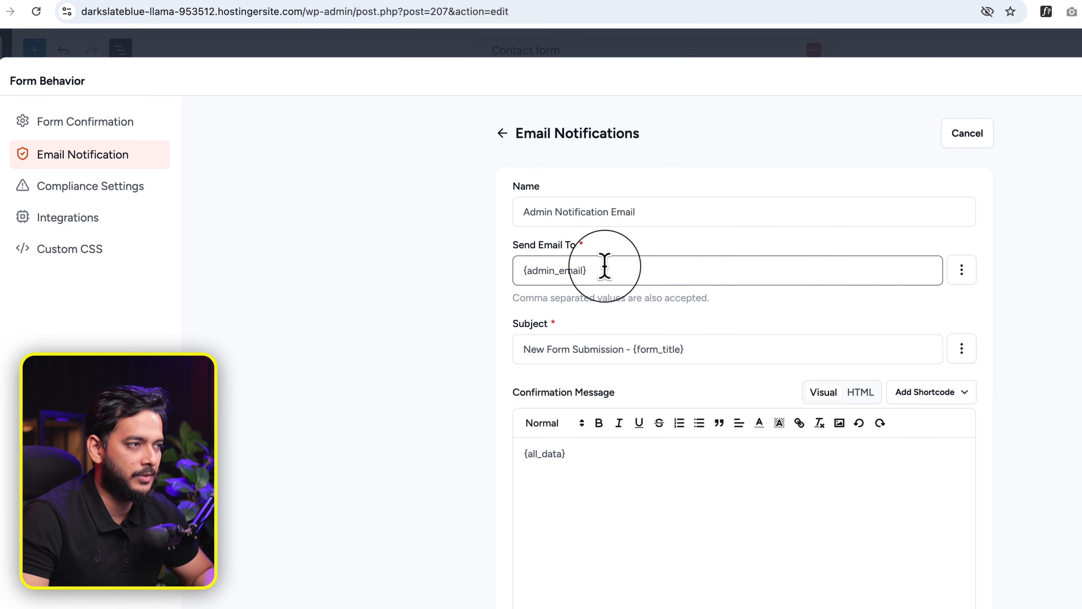
left_click_drag(604, 266, 413, 280)
left_click(413, 276)
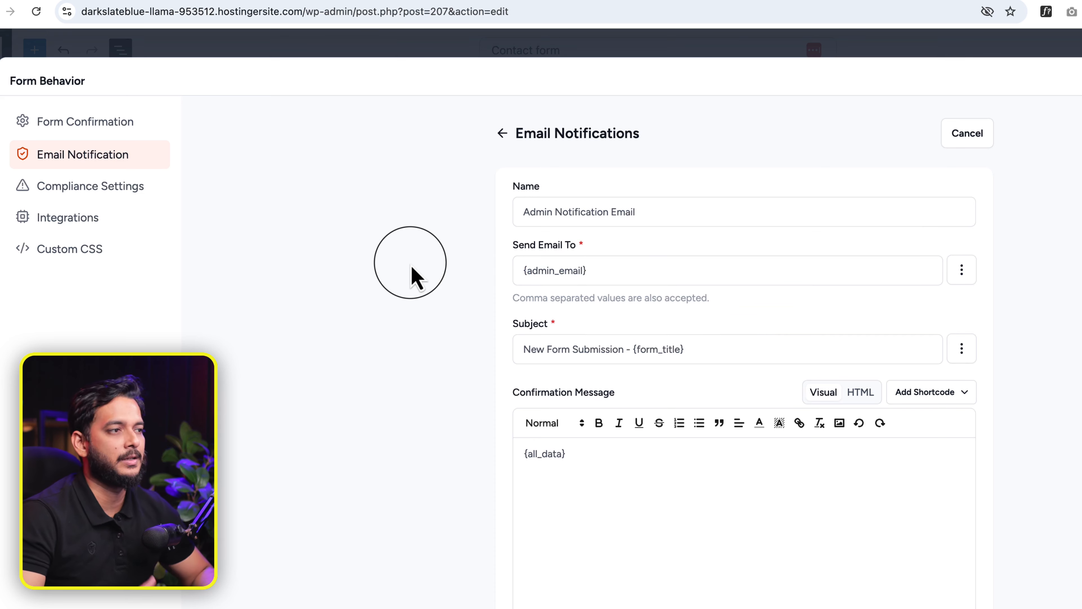
left_click(626, 275)
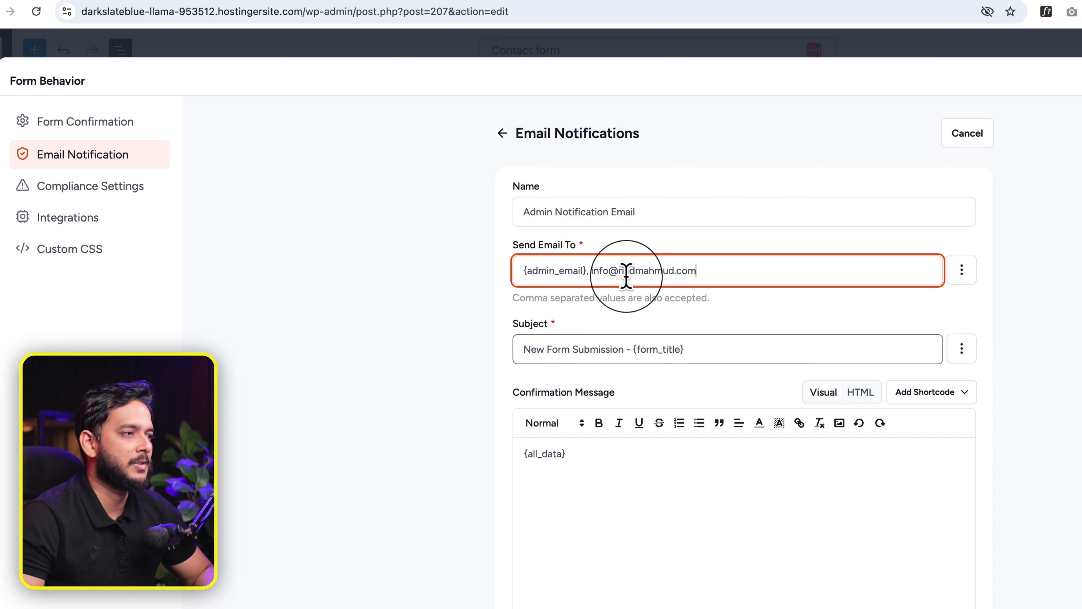
Step: Review the notification subject and From Name fields, then move to Compliance Settings
left_click_drag(634, 350, 745, 351)
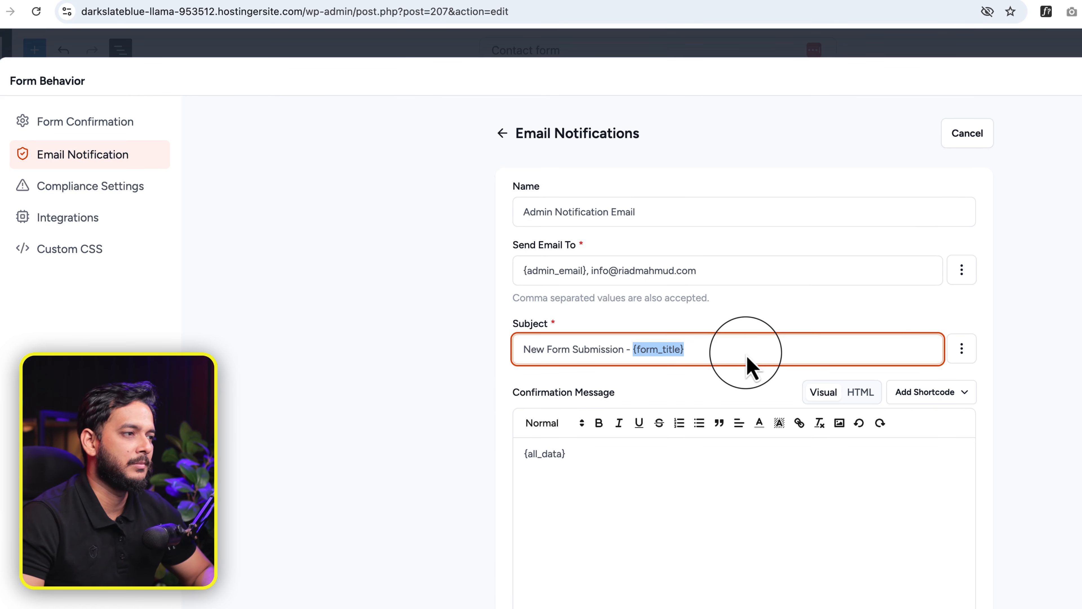
left_click_drag(625, 349, 452, 346)
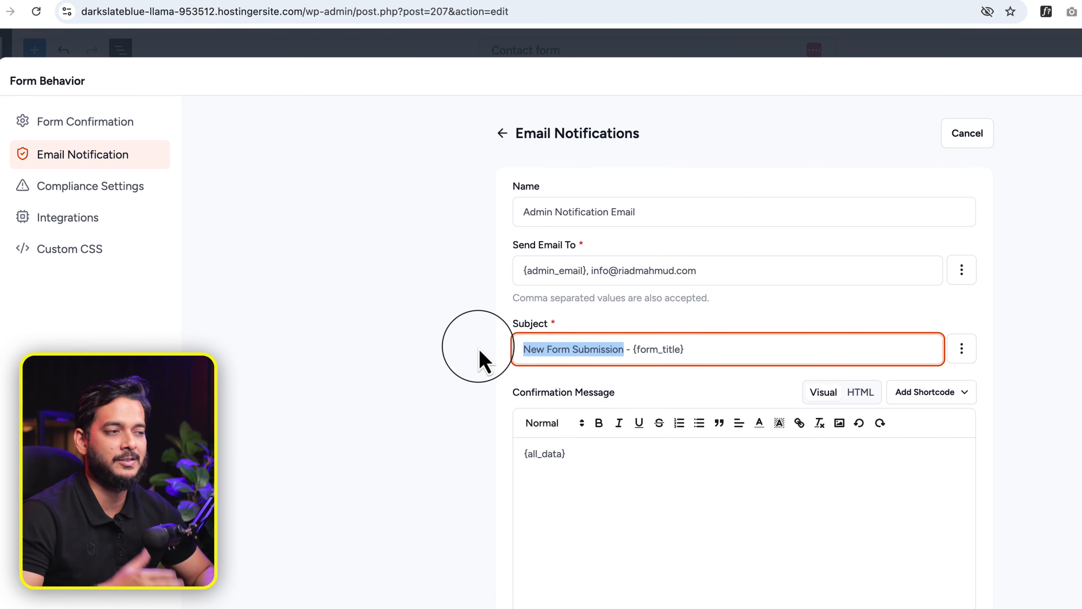
scroll(684, 455, "down", 6)
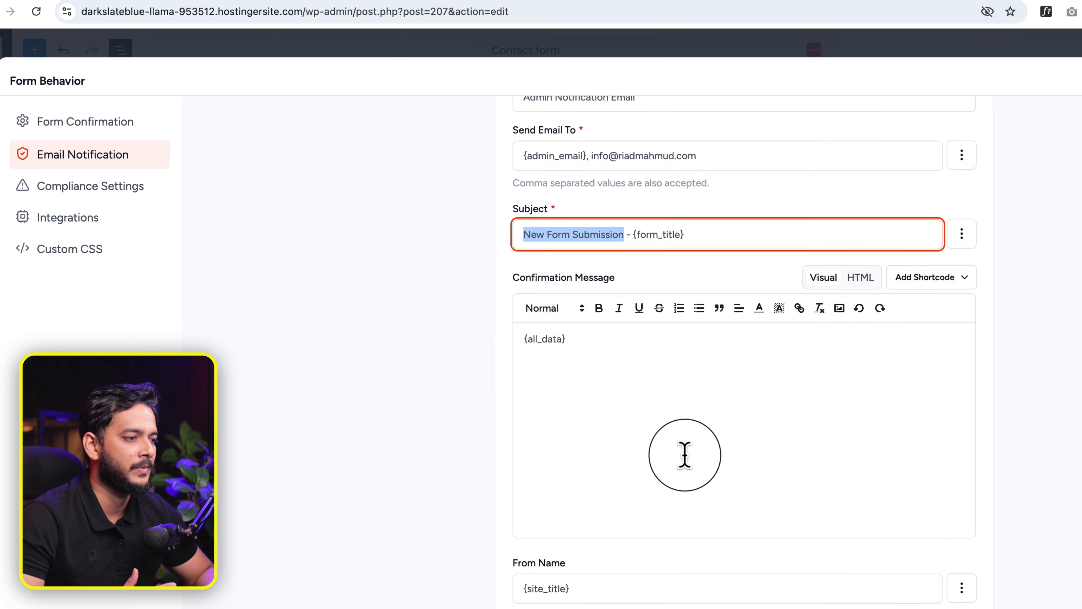
left_click_drag(535, 406, 573, 409)
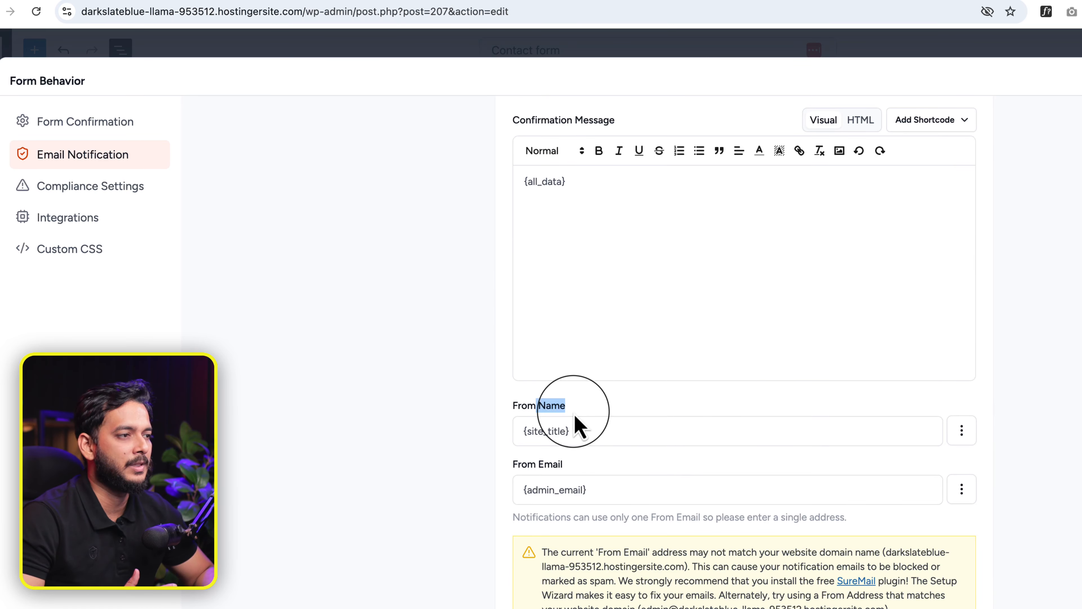
scroll(725, 503, "down", 3)
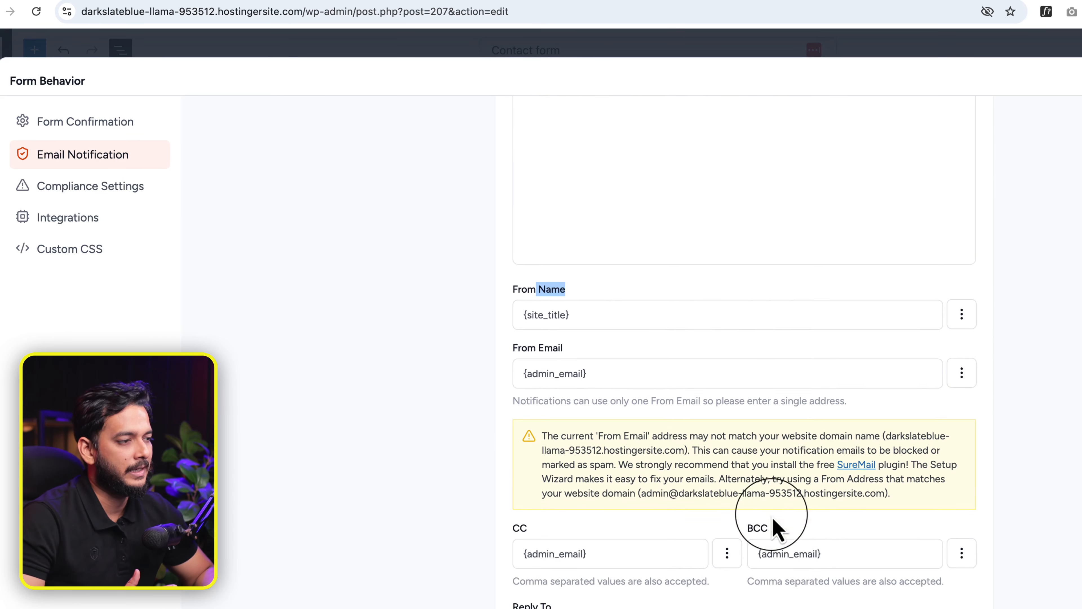
scroll(830, 541, "up", 1)
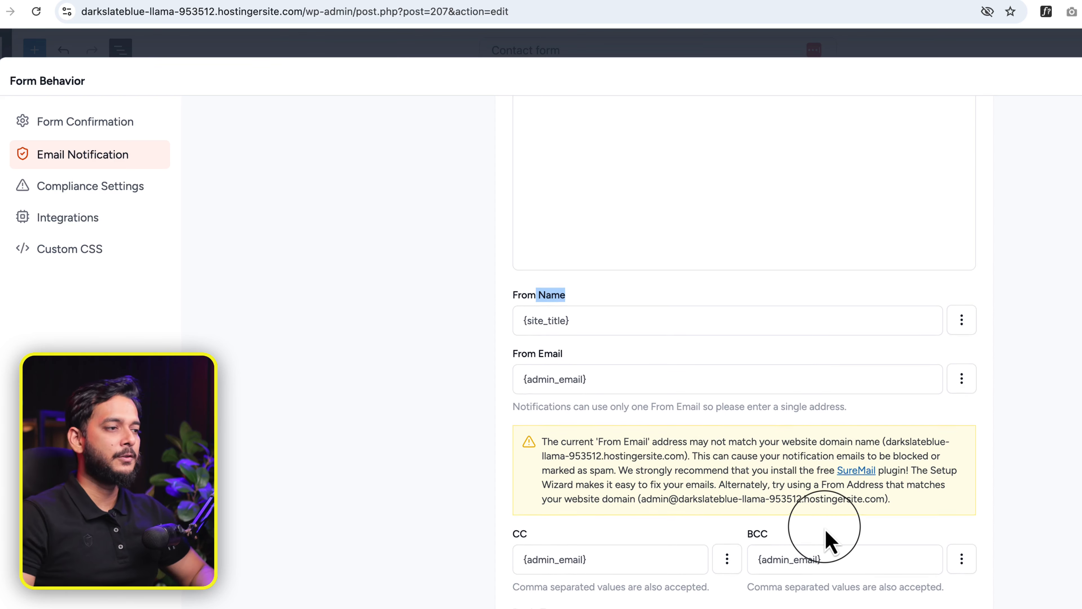
scroll(681, 443, "up", 1)
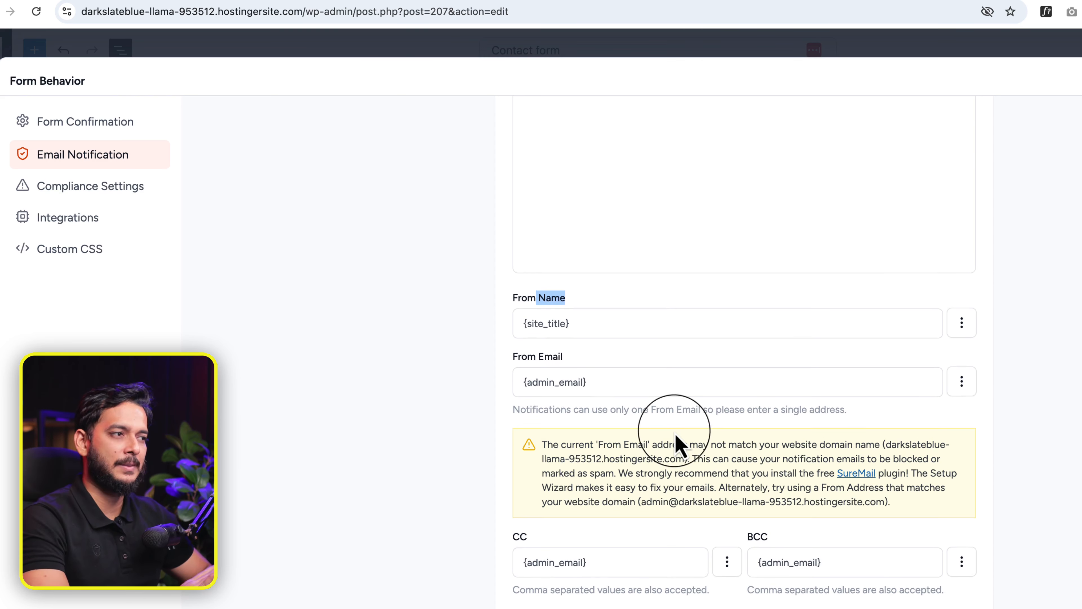
scroll(678, 439, "up", 9)
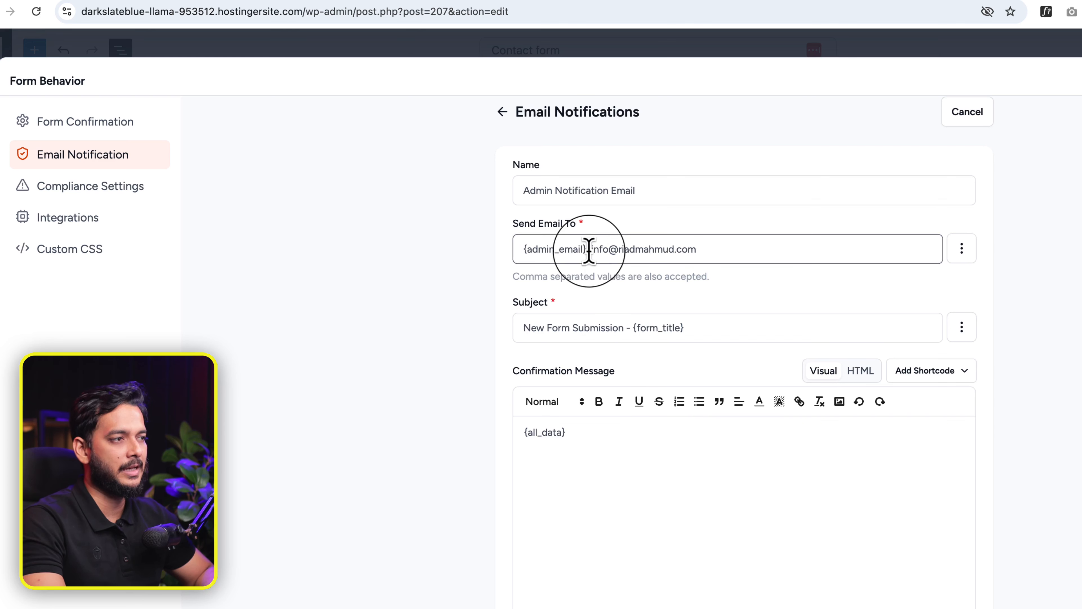
left_click_drag(589, 249, 702, 249)
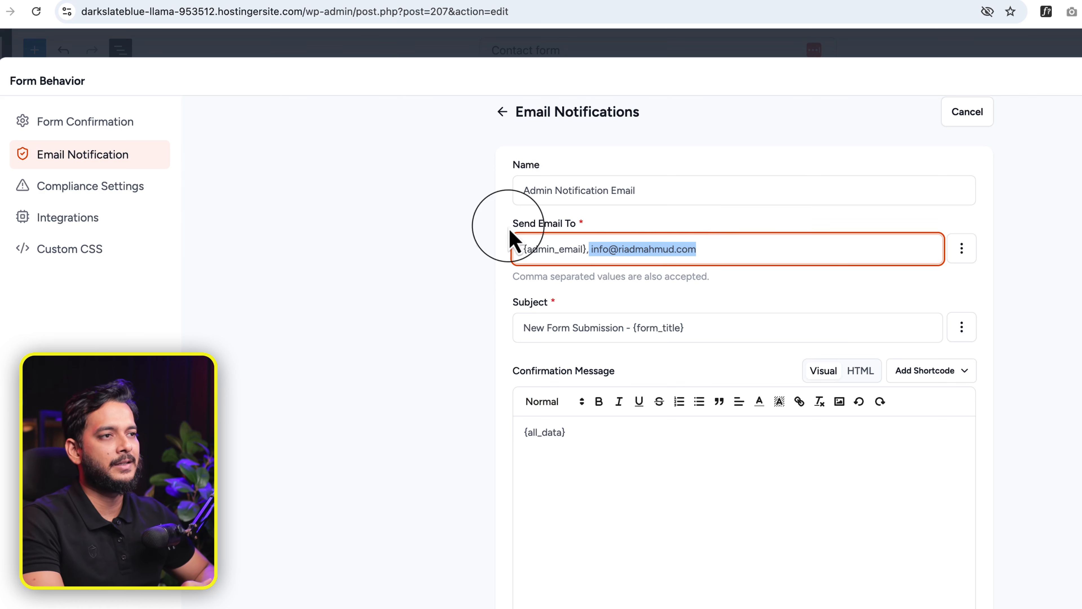
left_click(70, 190)
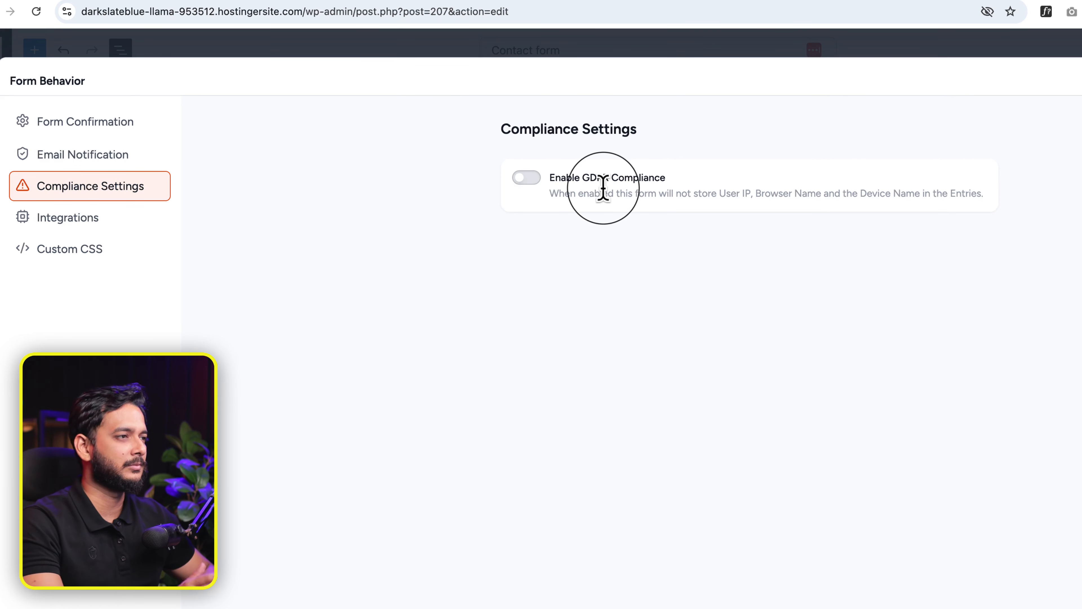
Step: Toggle GDPR compliance on and back off, then look at Integrations and the Custom CSS editor
left_click(539, 185)
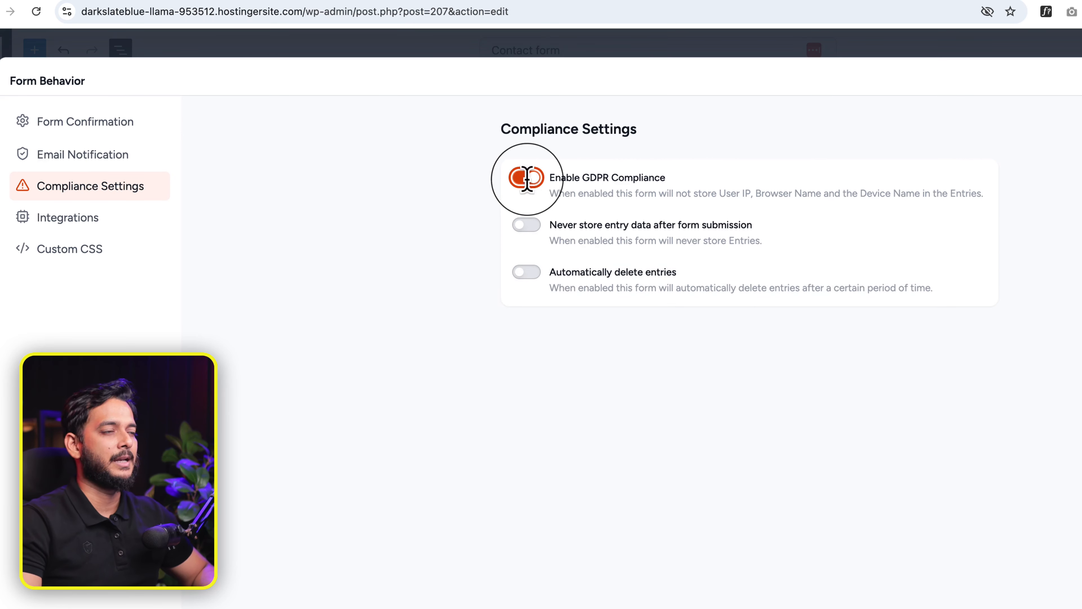
left_click(526, 183)
left_click(91, 218)
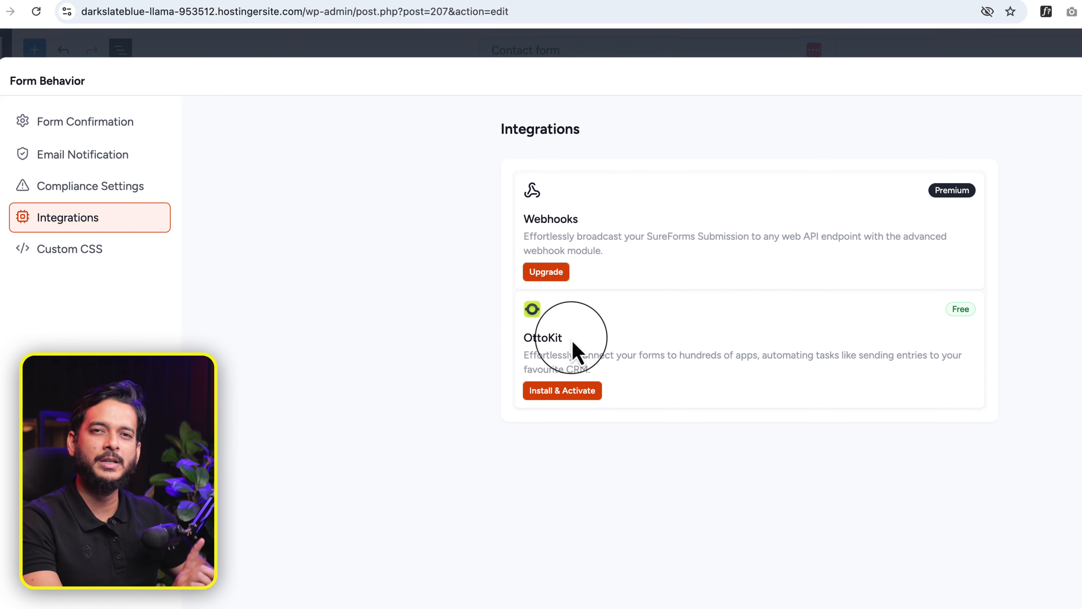
left_click(77, 252)
left_click(621, 242)
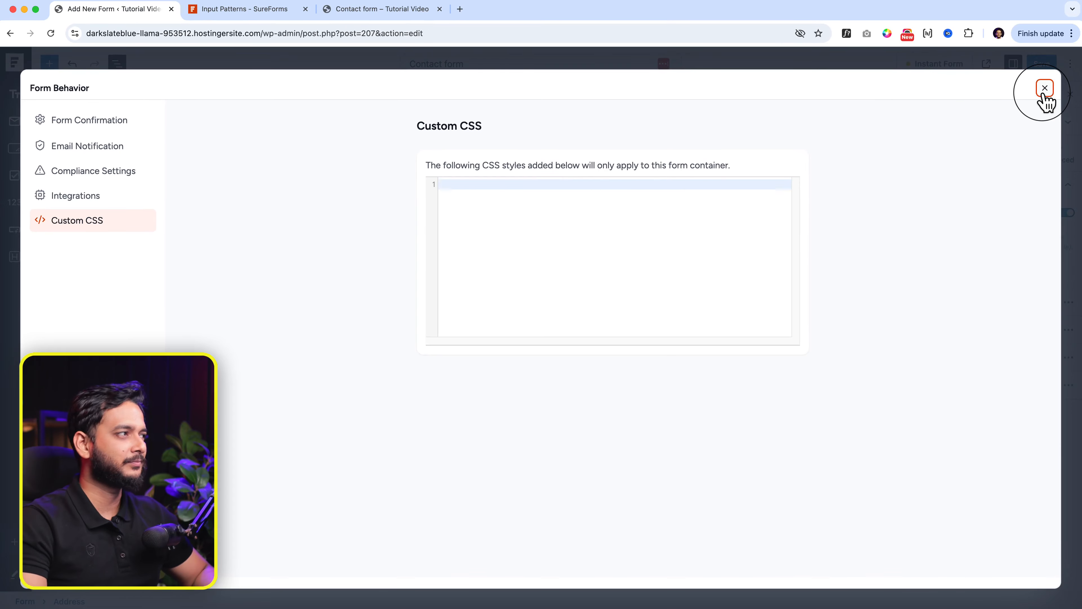
Step: Close the Form Behavior settings, briefly reopening Integrations and Compliance before closing for good
left_click(1044, 89)
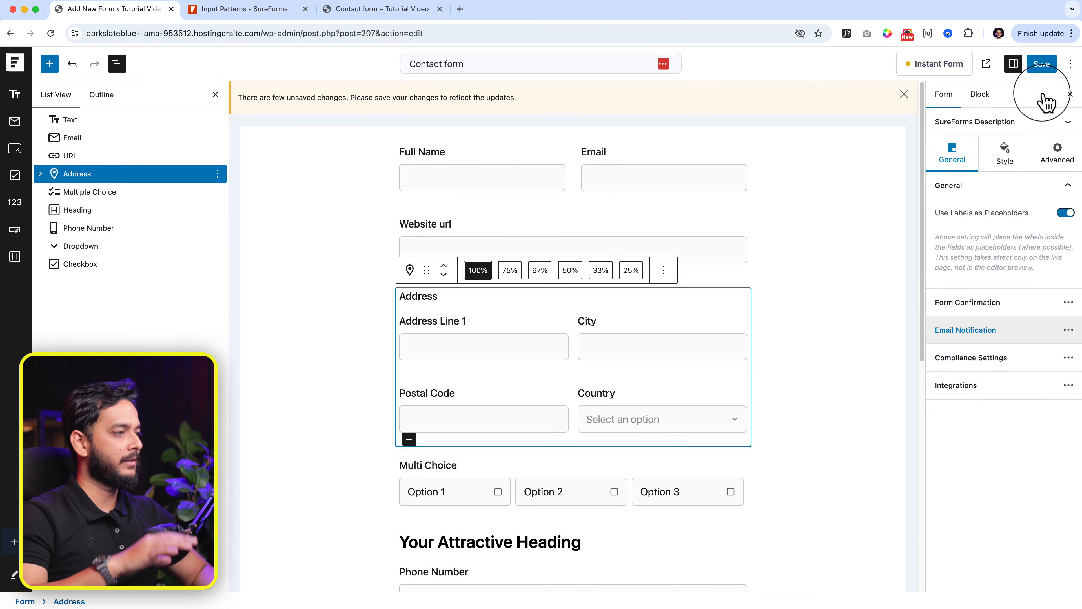
left_click(1001, 398)
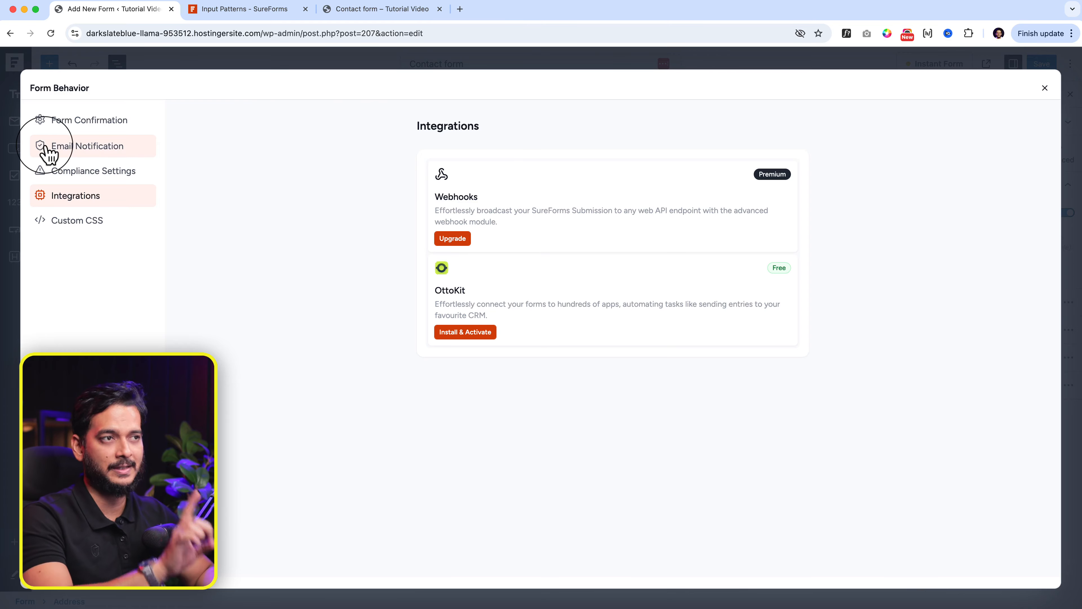
left_click(1053, 88)
left_click(997, 366)
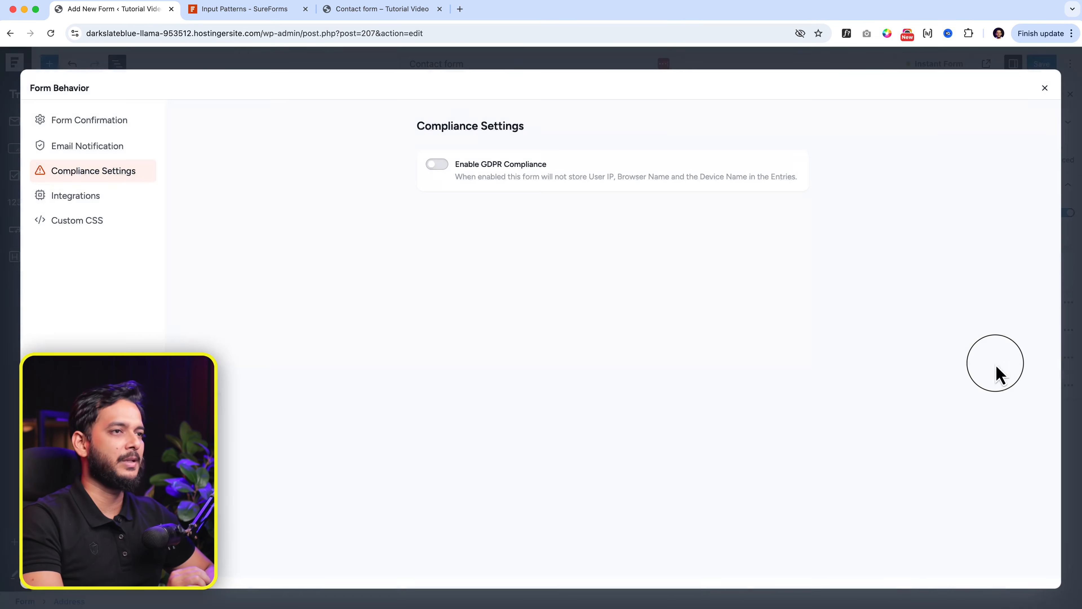
left_click(1045, 88)
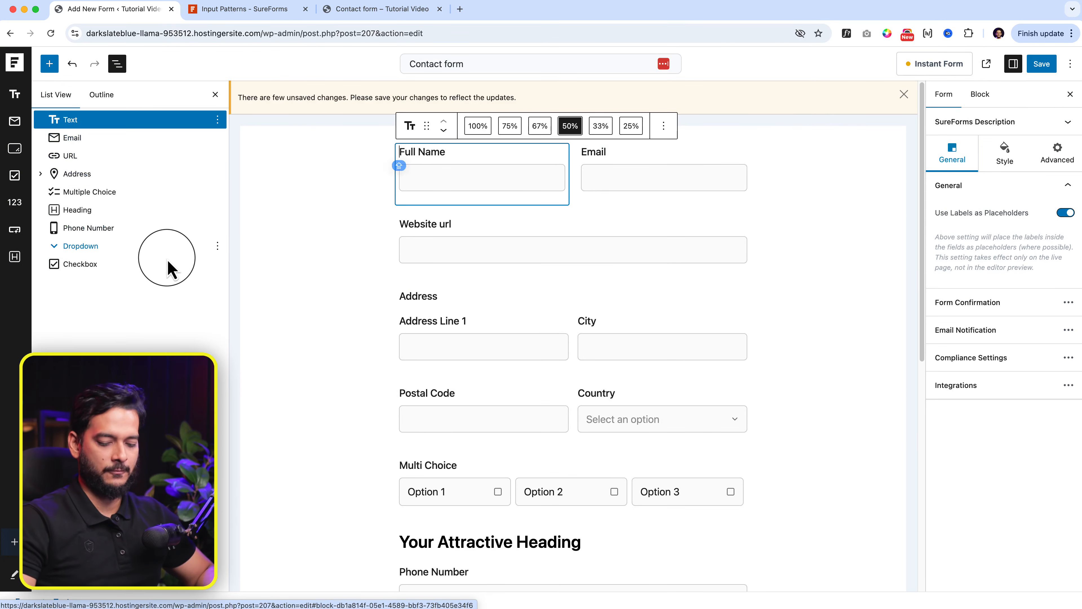
Step: Delete all existing form fields and add a text field labelled 'FULL Name'
left_click(167, 269, "shift")
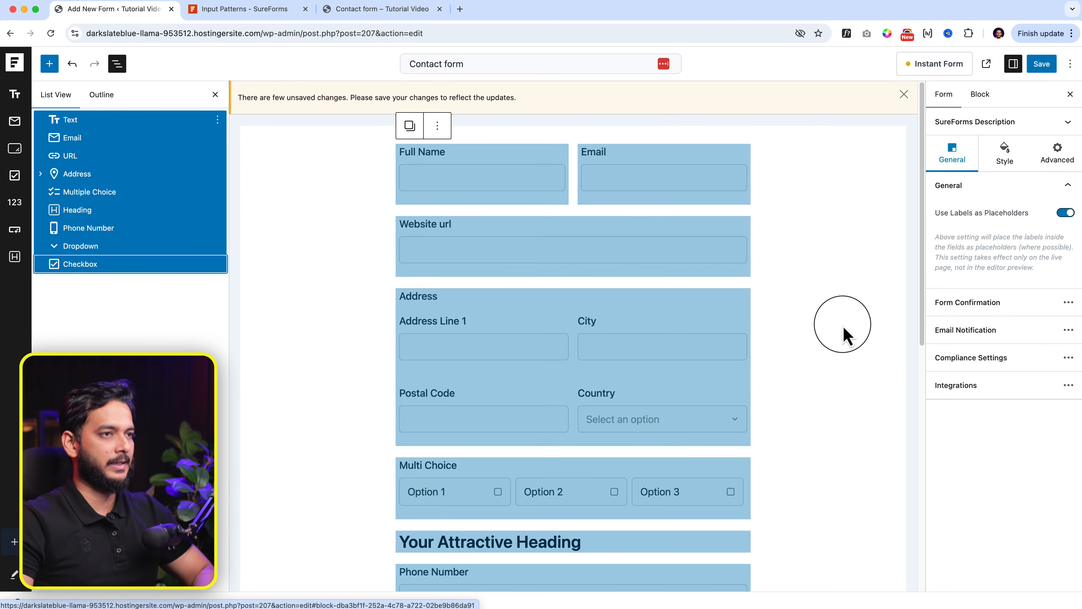
key("BackSpace")
left_click(580, 199)
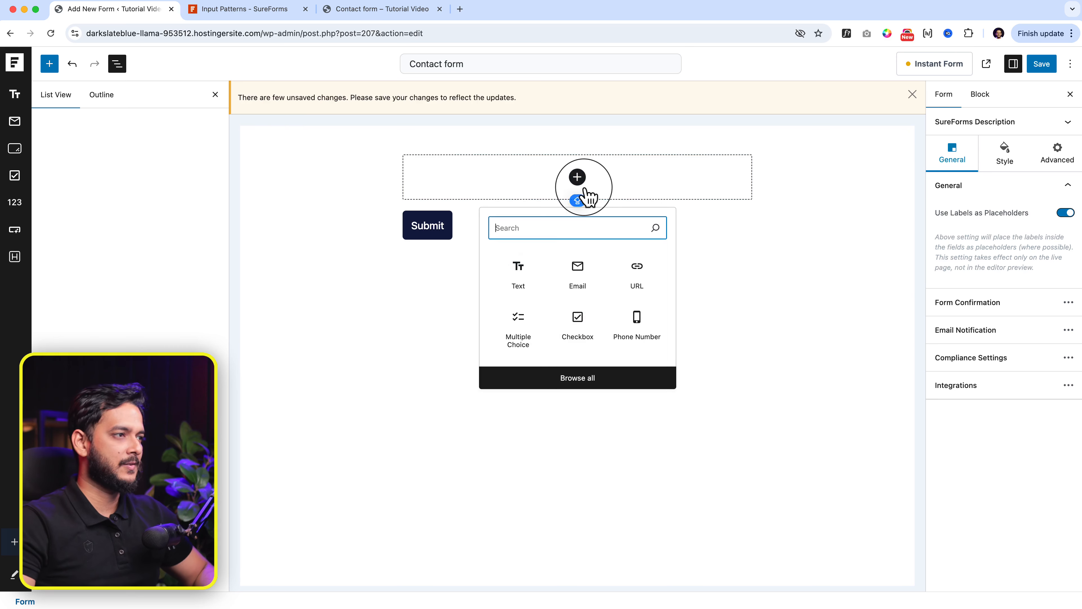
left_click(539, 279)
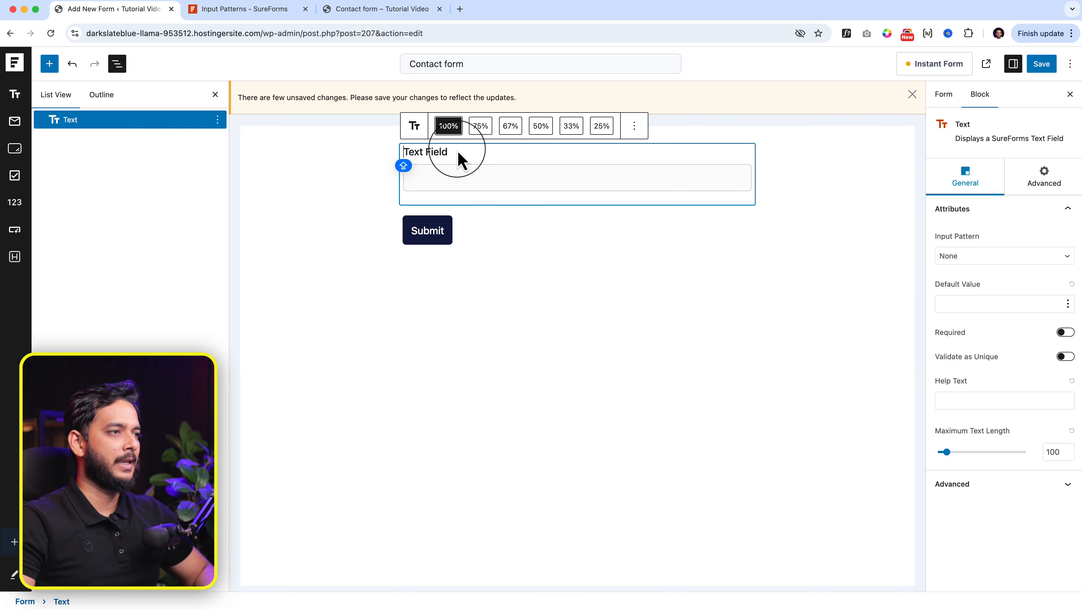
triple_click(459, 153)
type("FULL NA")
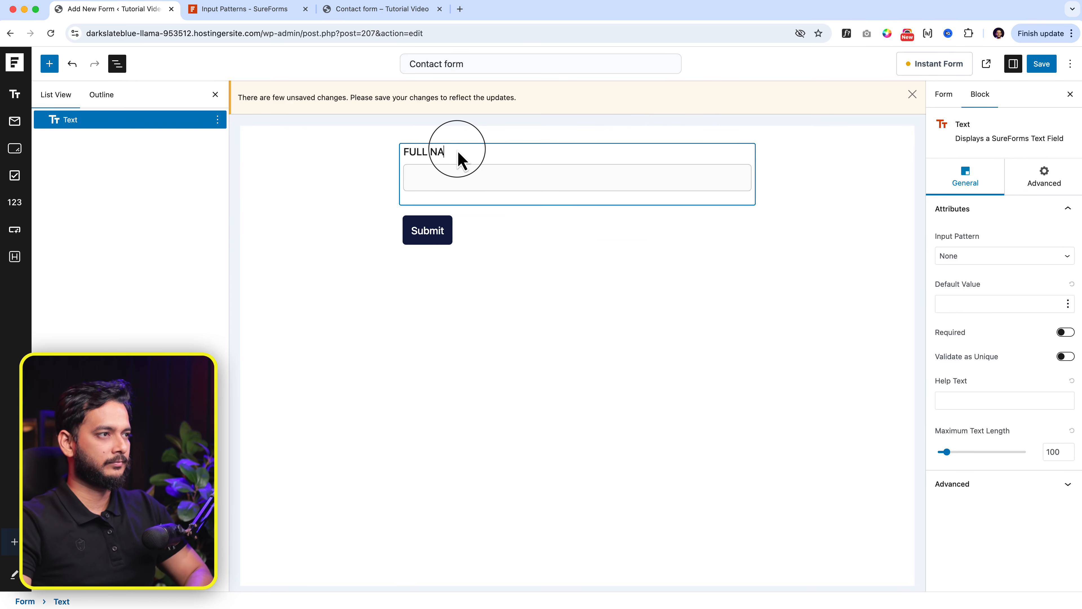
type(" N")
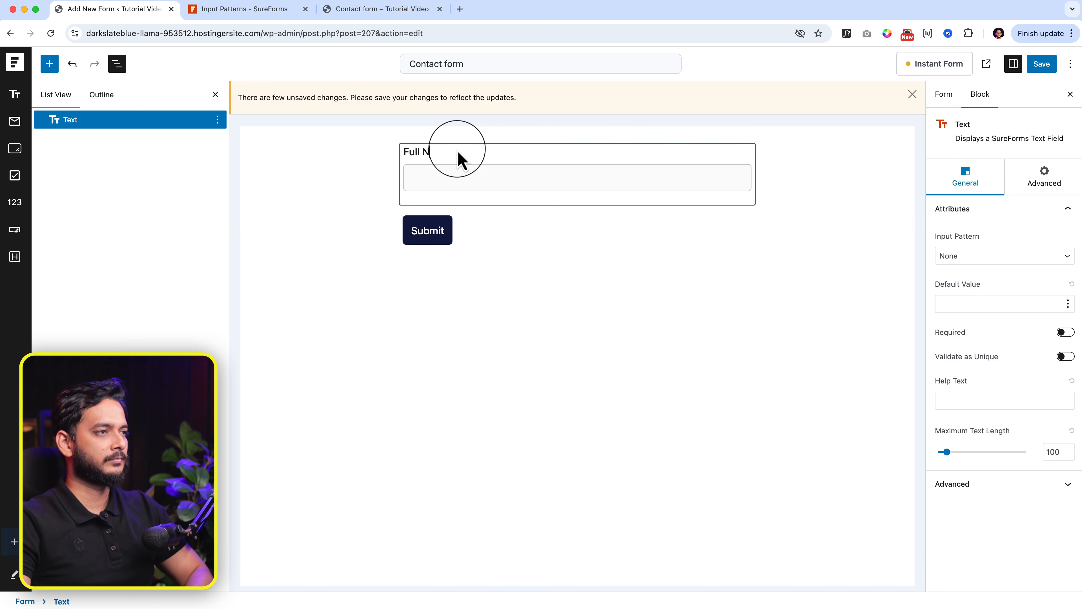
type("ame")
left_click(590, 213)
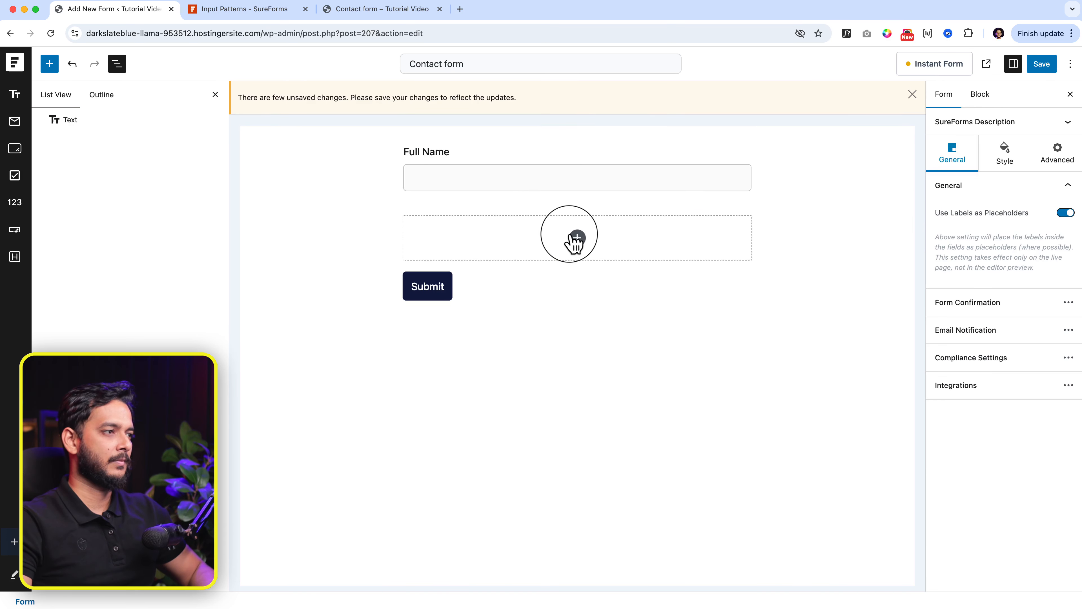
Step: Add Email and Textarea fields, plus a new text field moved above the Textarea
left_click(577, 238)
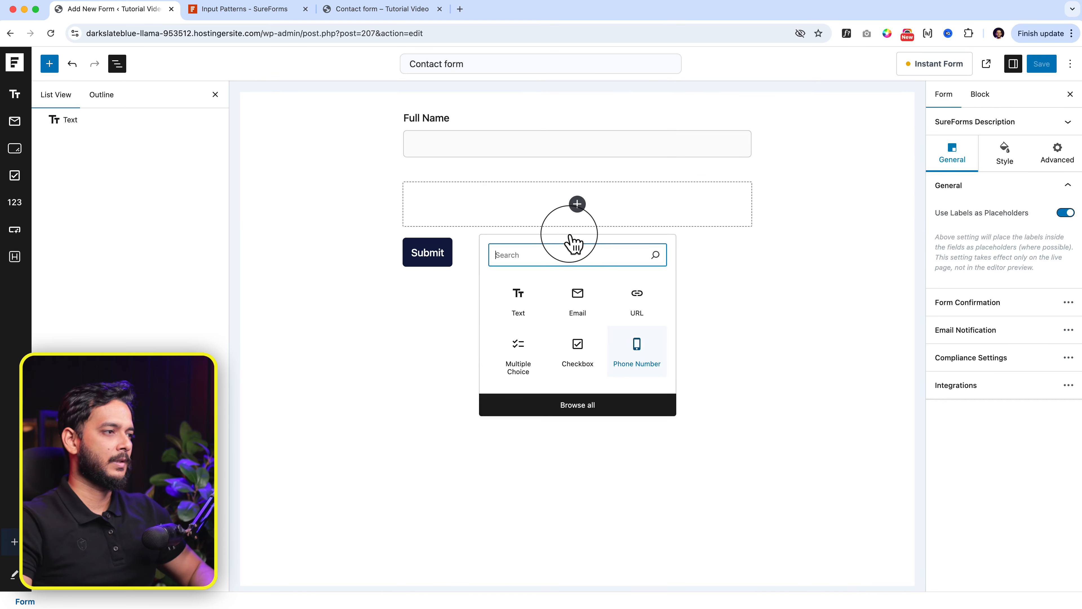
left_click(581, 307)
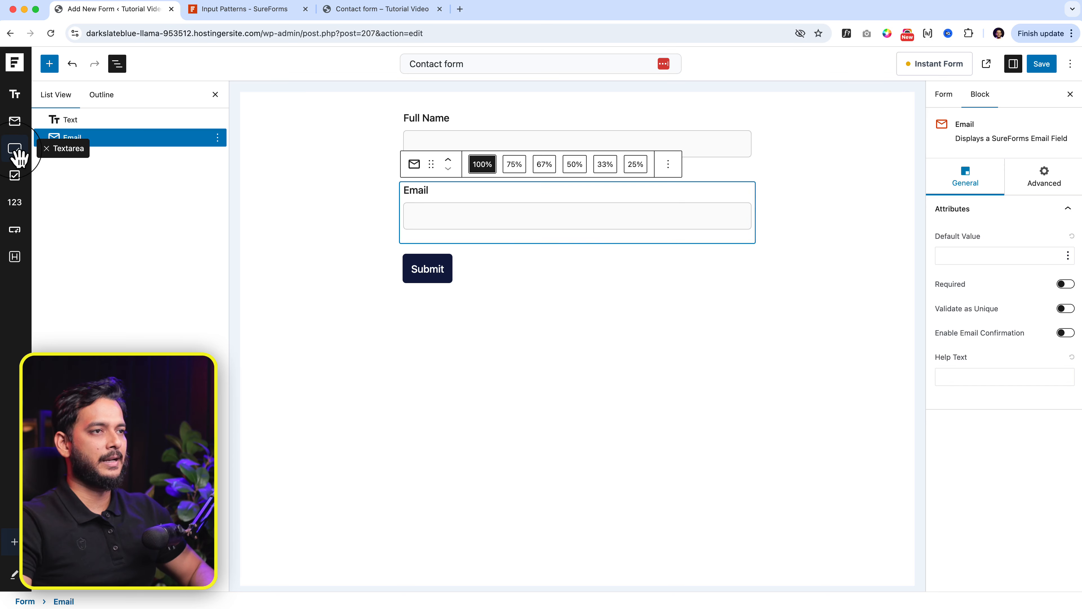
left_click(15, 149)
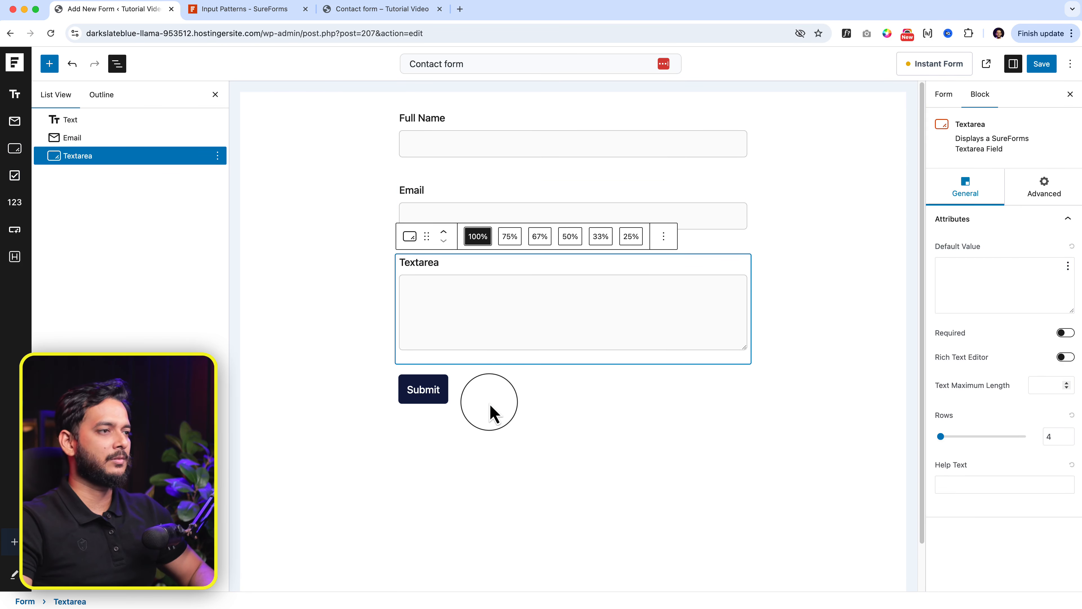
left_click(490, 411)
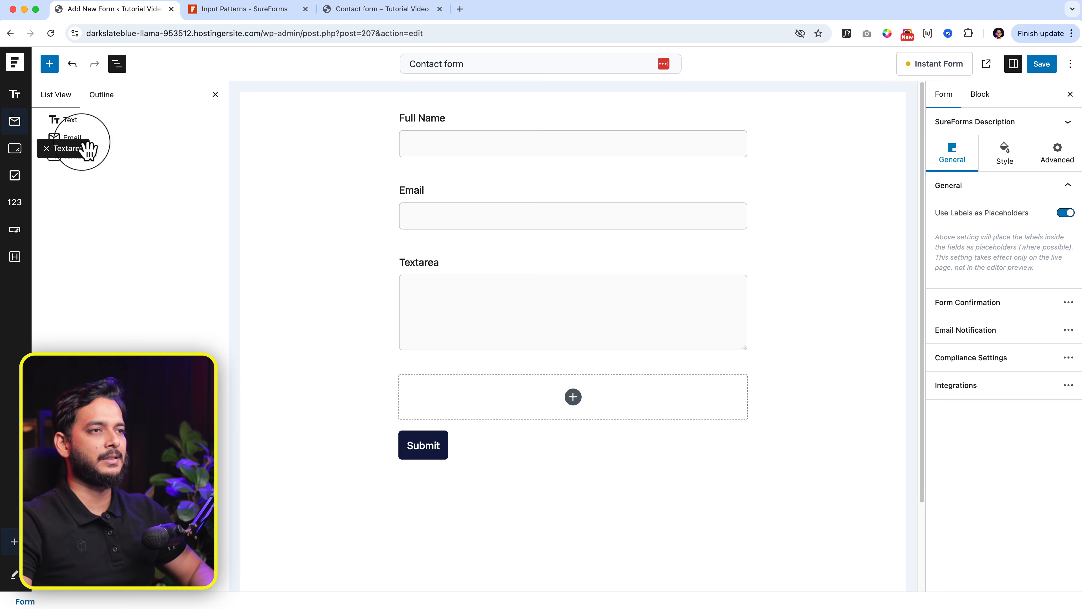
left_click(14, 94)
left_click_drag(427, 356, 439, 200)
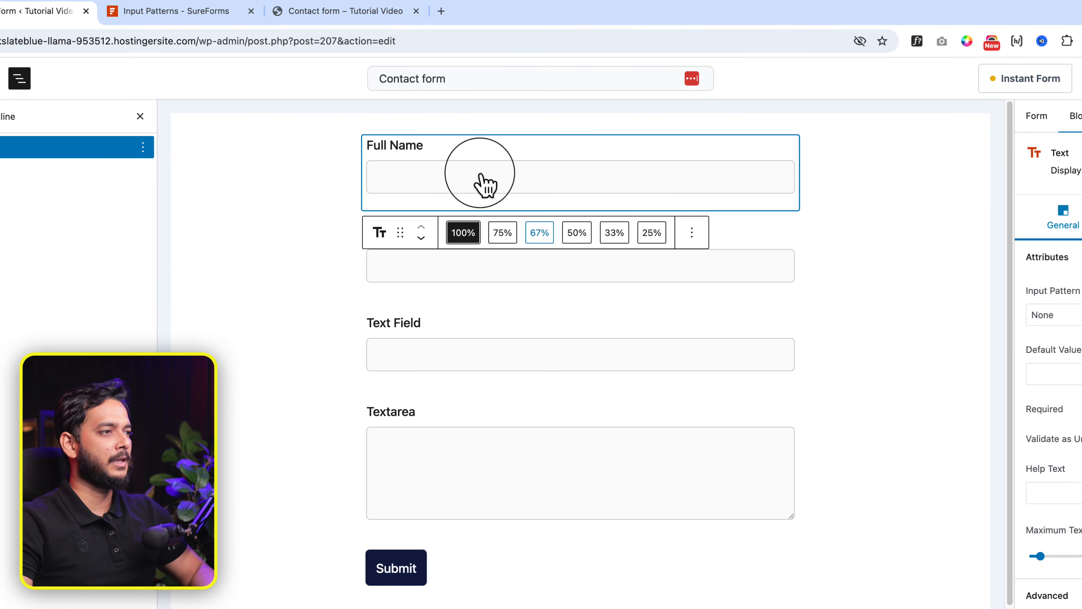
Step: Make the Full Name and Email fields half width, side by side
left_click(567, 241)
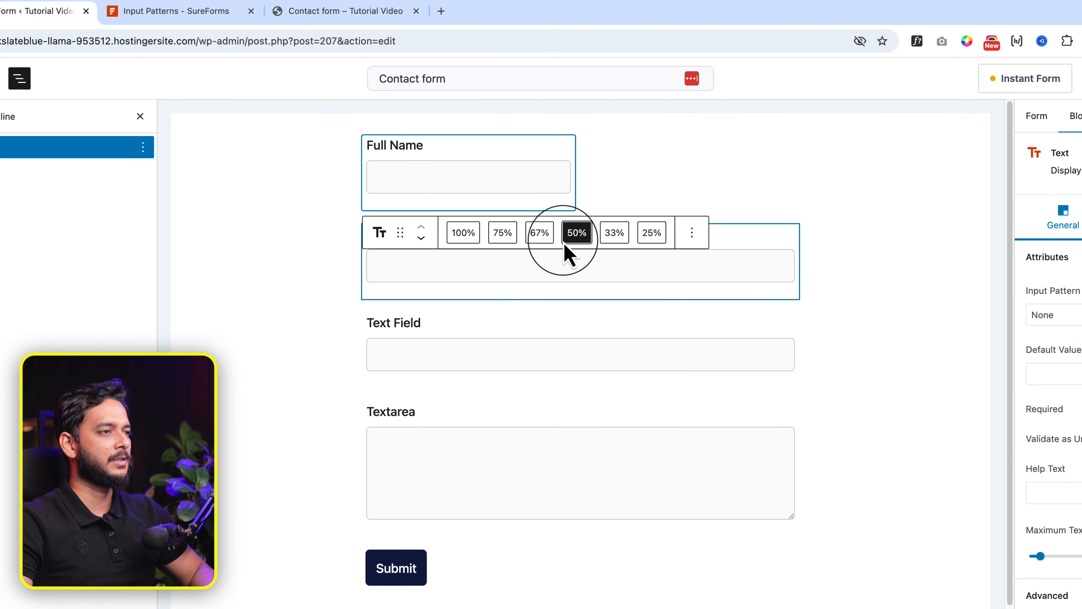
left_click(464, 286)
left_click(577, 203)
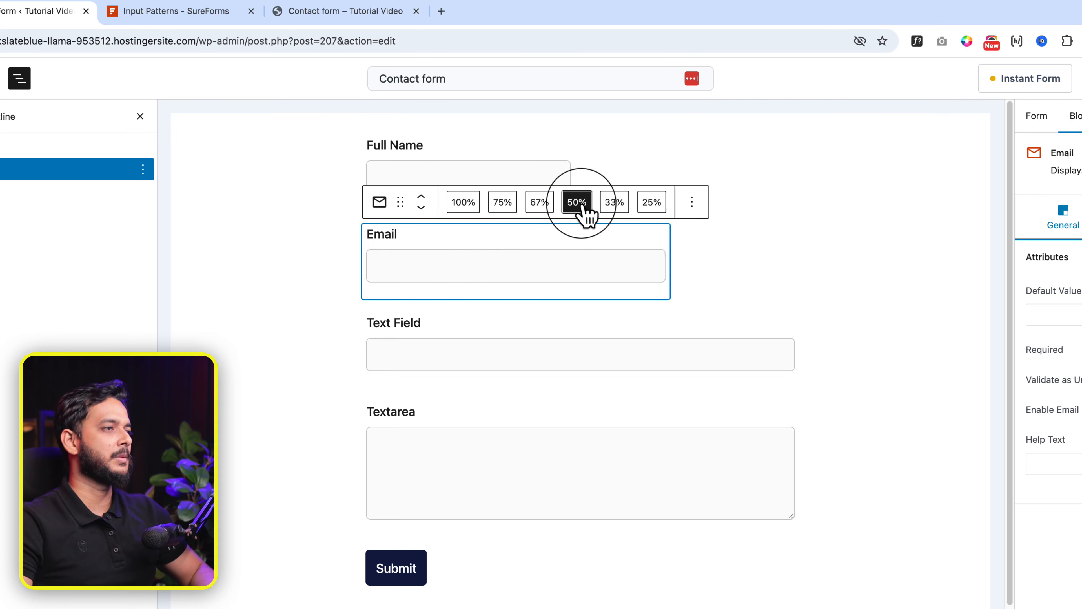
left_click(663, 495)
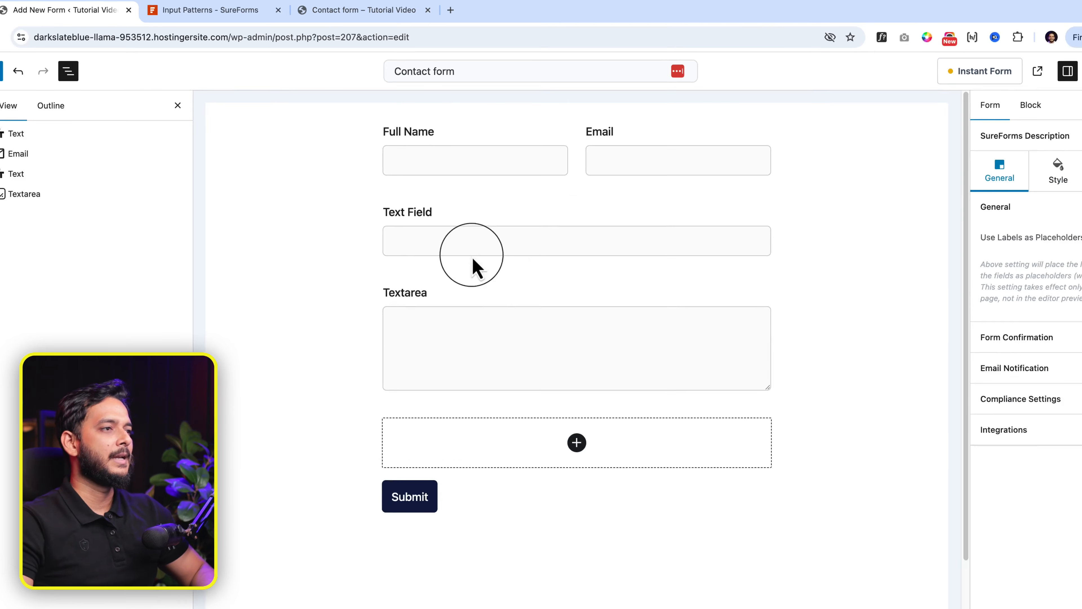
Step: Leave the third text field with Input Pattern None and no default value tag
left_click(473, 266)
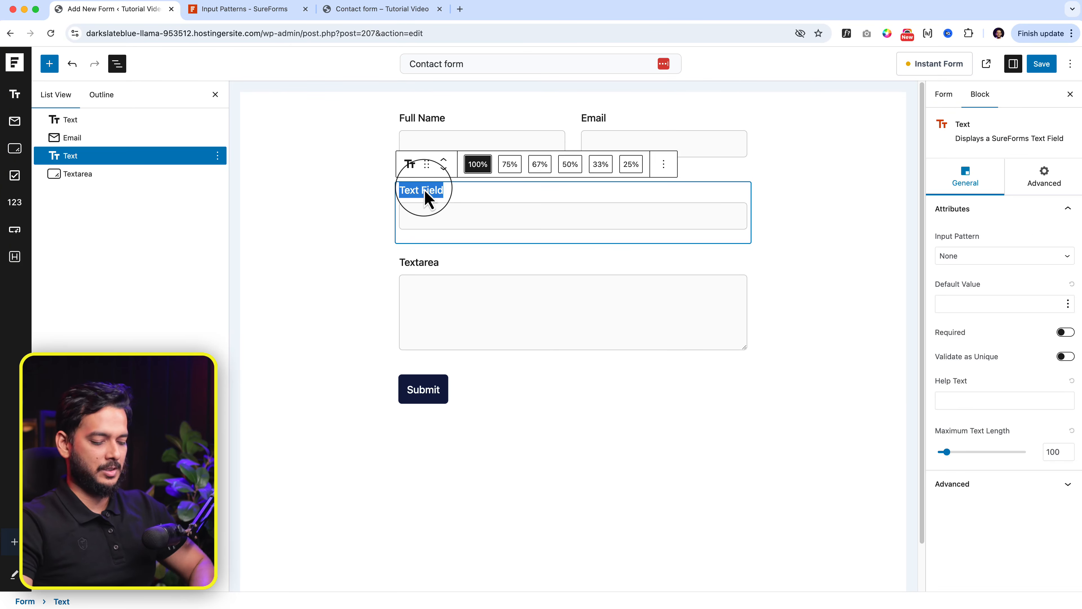
type("Subject")
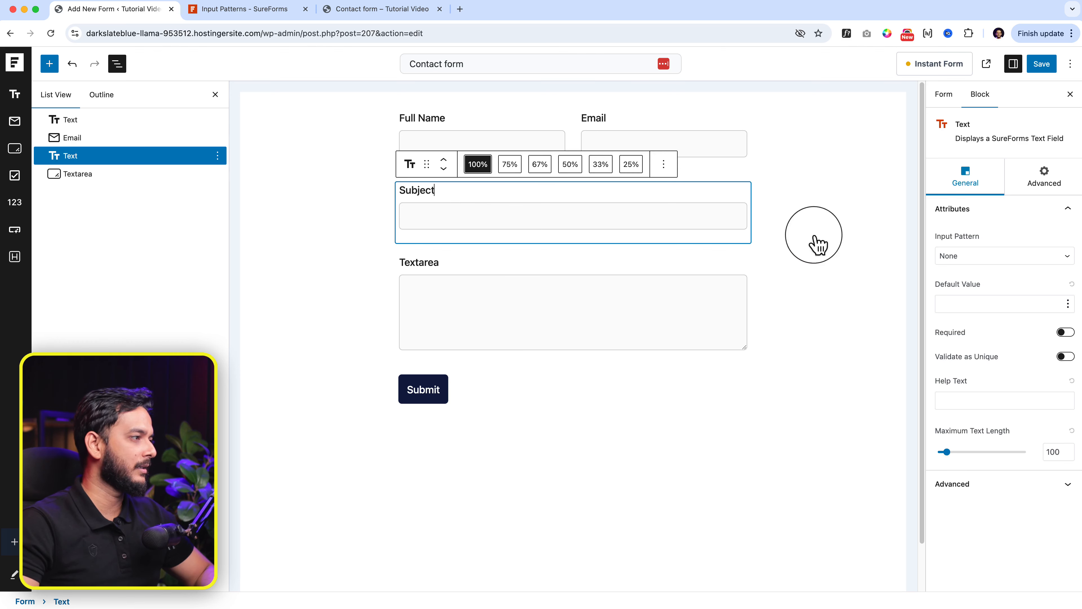
left_click(989, 257)
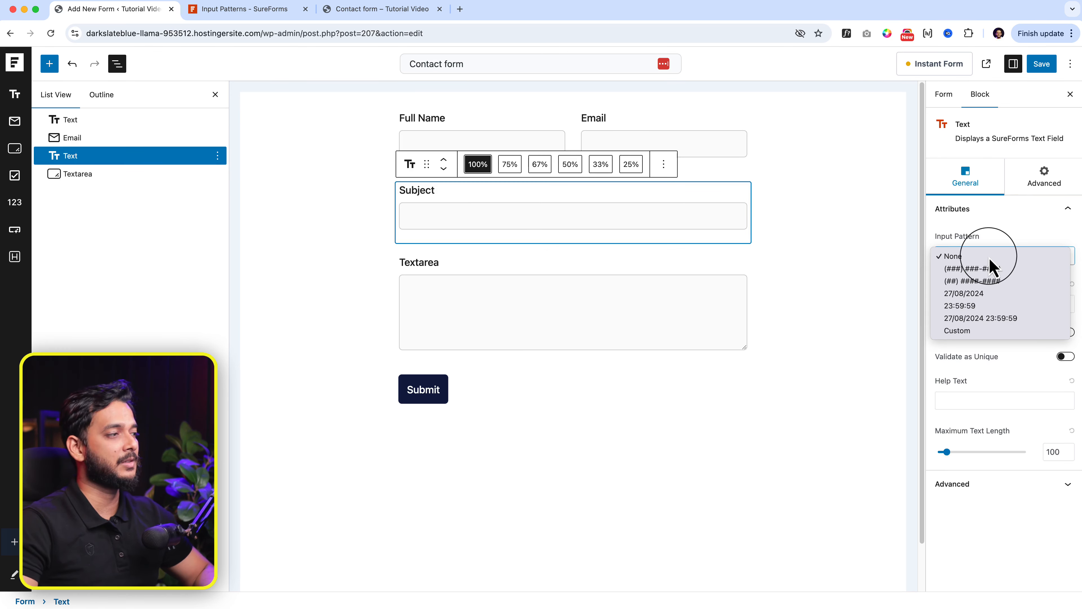
left_click(1021, 241)
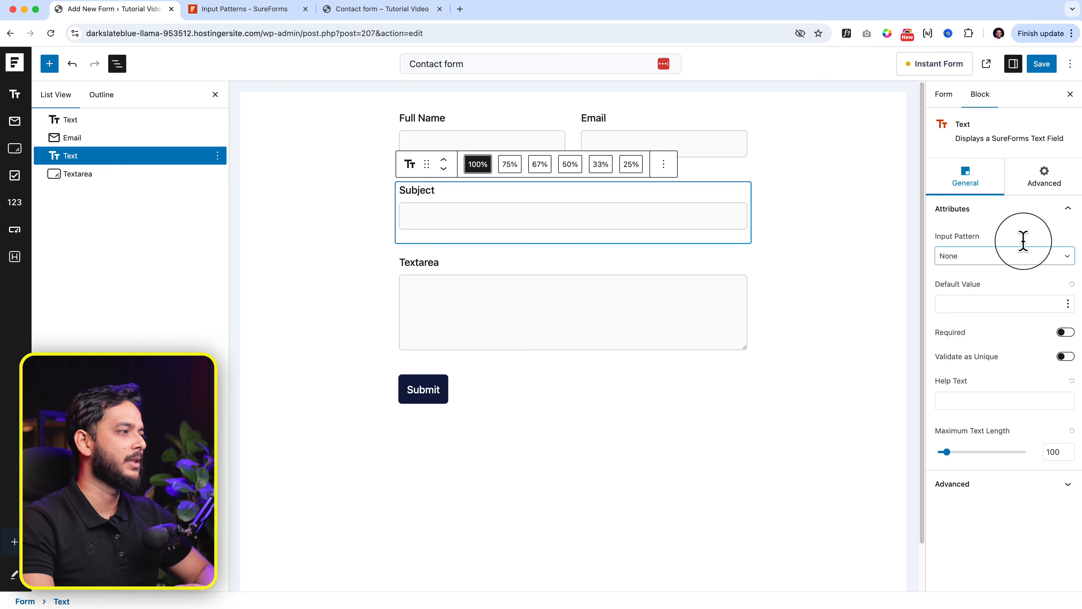
left_click(1068, 303)
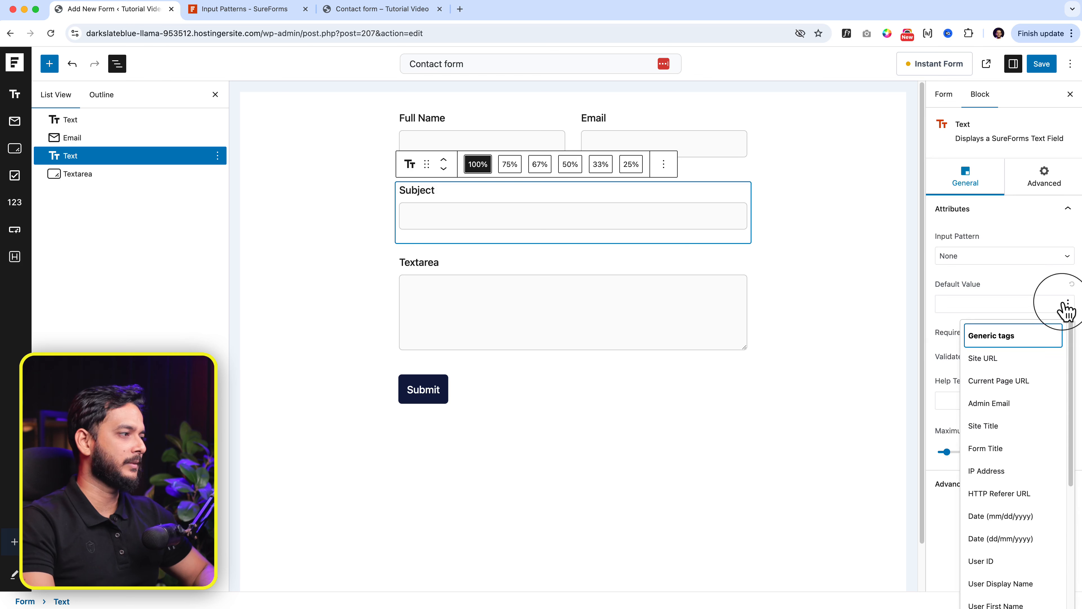
left_click(1018, 299)
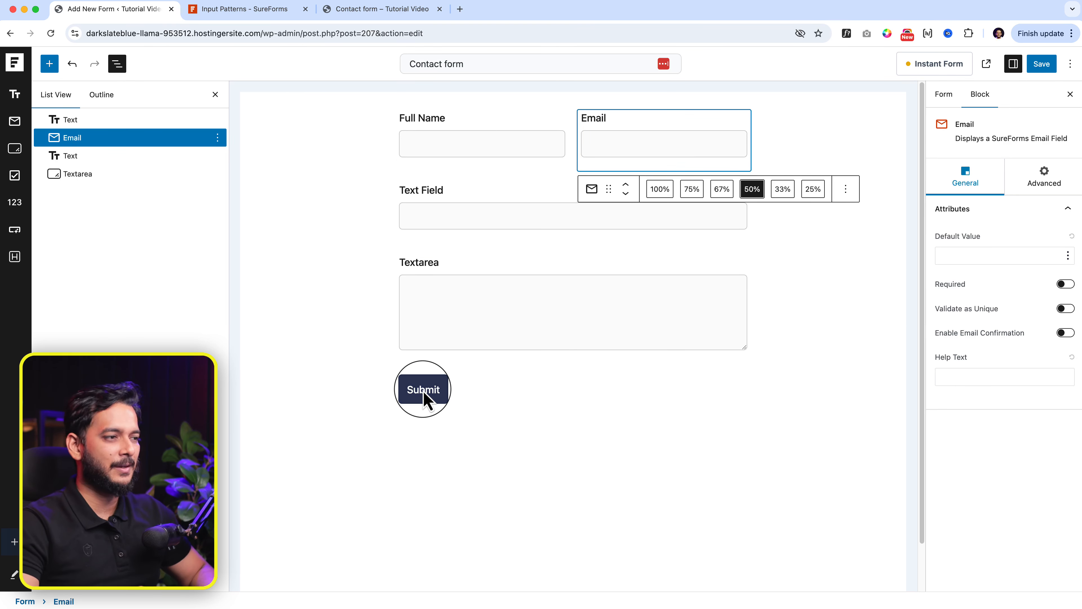
left_click(426, 399)
left_click(423, 389)
Step: Relabel the submit button 'Submit Form' and set the primary colour to bright red #FD3F3F
double_click(419, 443)
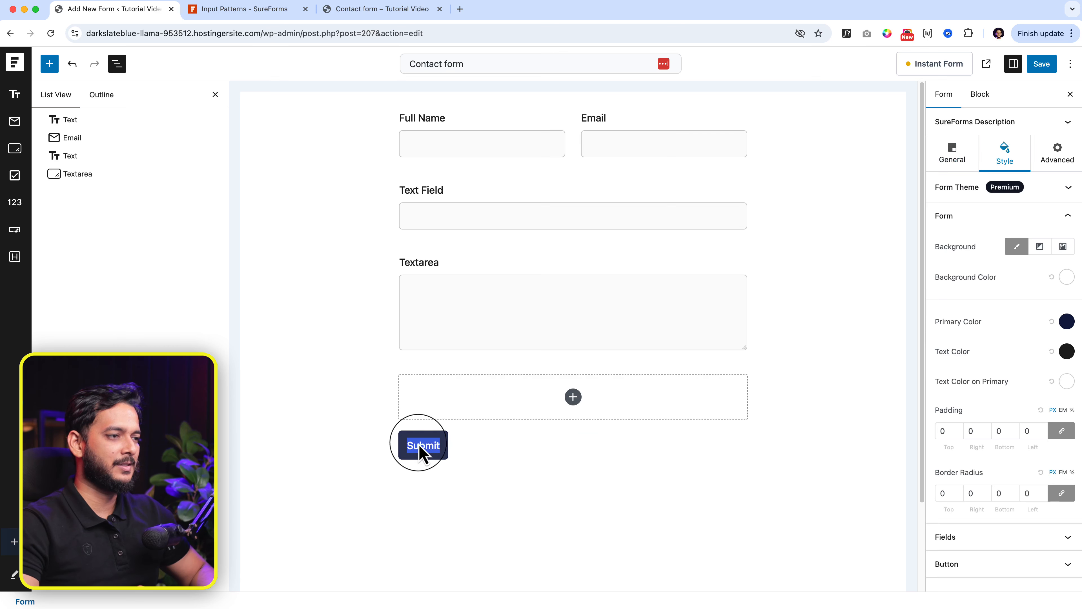
type("Su")
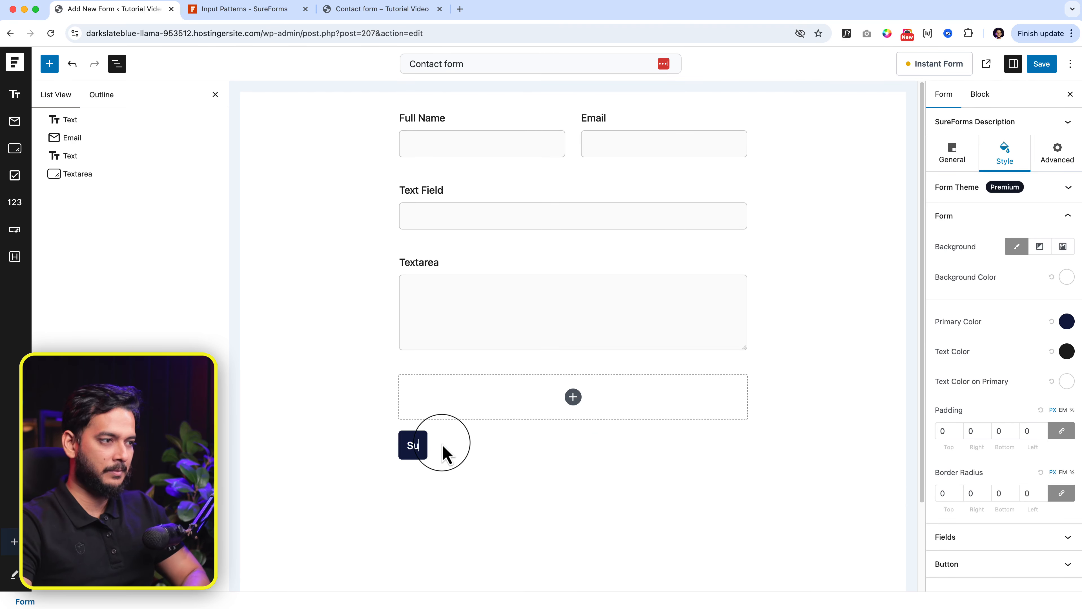
type("bmit Form")
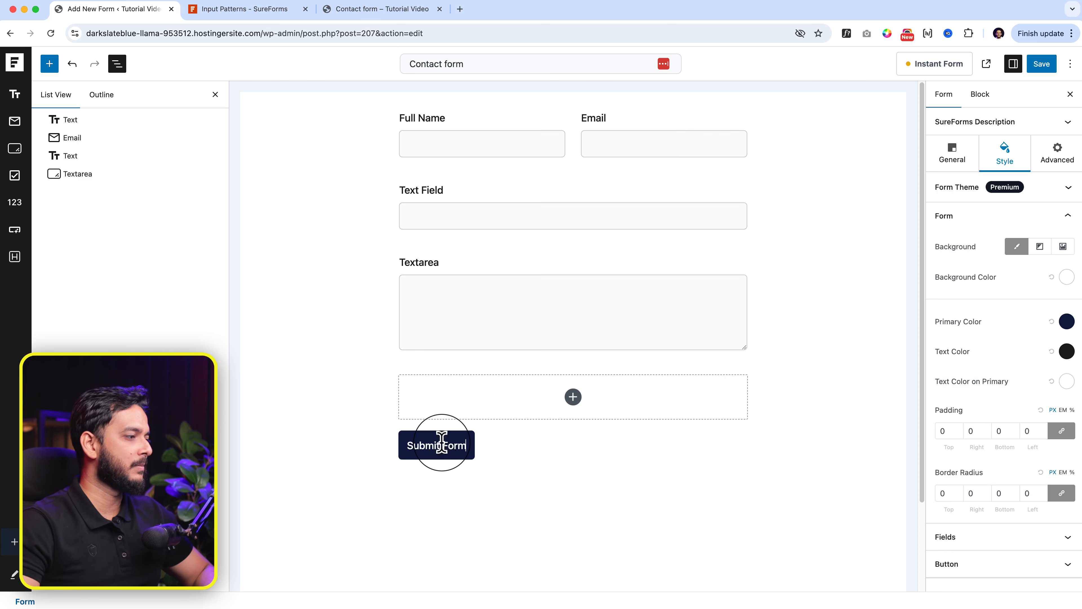
left_click(1067, 322)
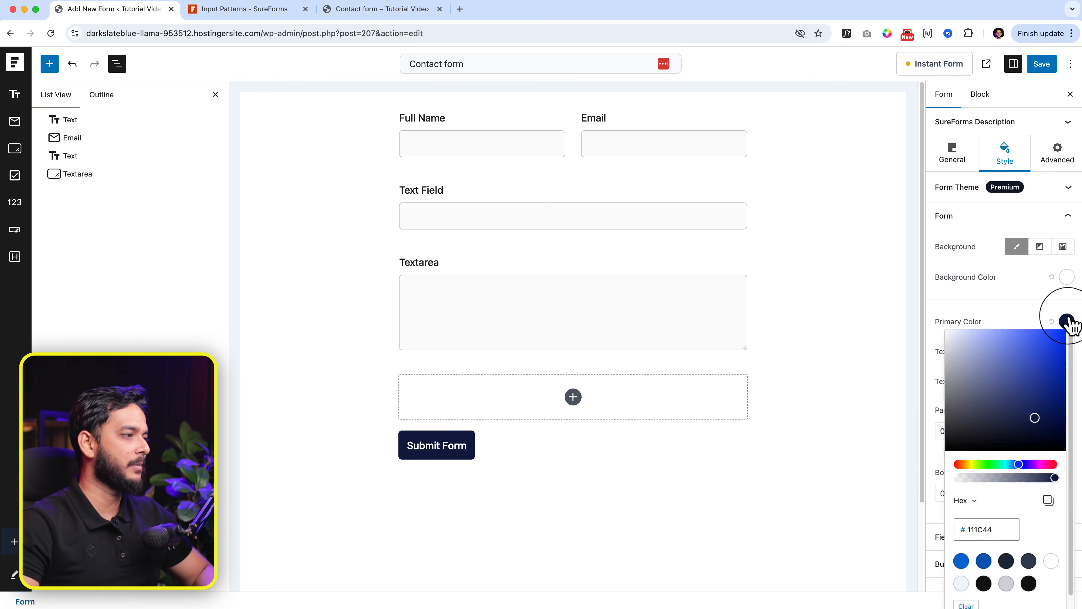
left_click_drag(1048, 468, 1054, 465)
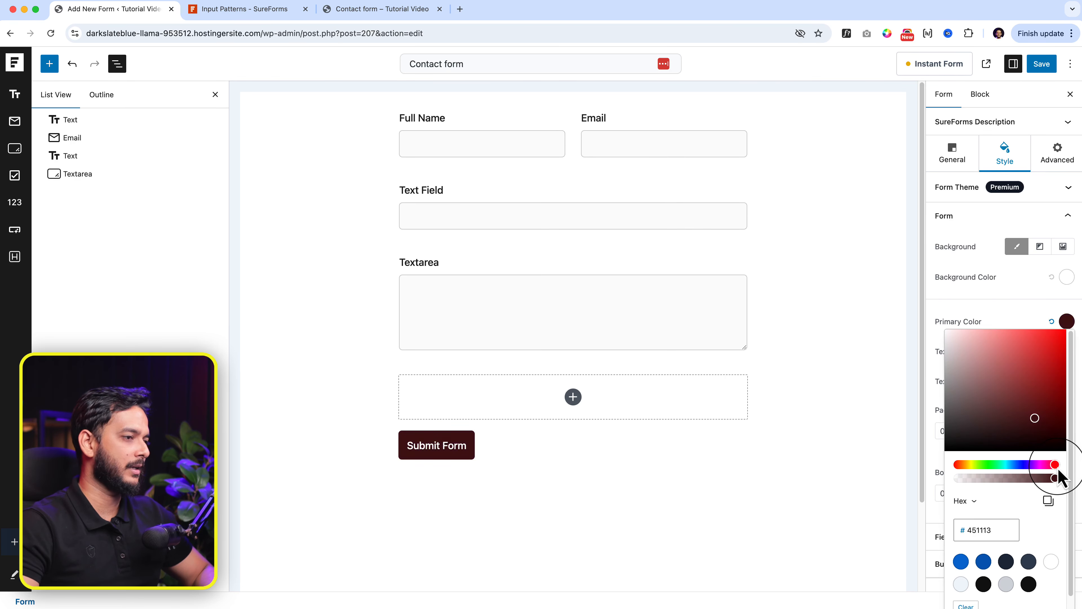
left_click_drag(1058, 421, 1039, 339)
left_click(1045, 298)
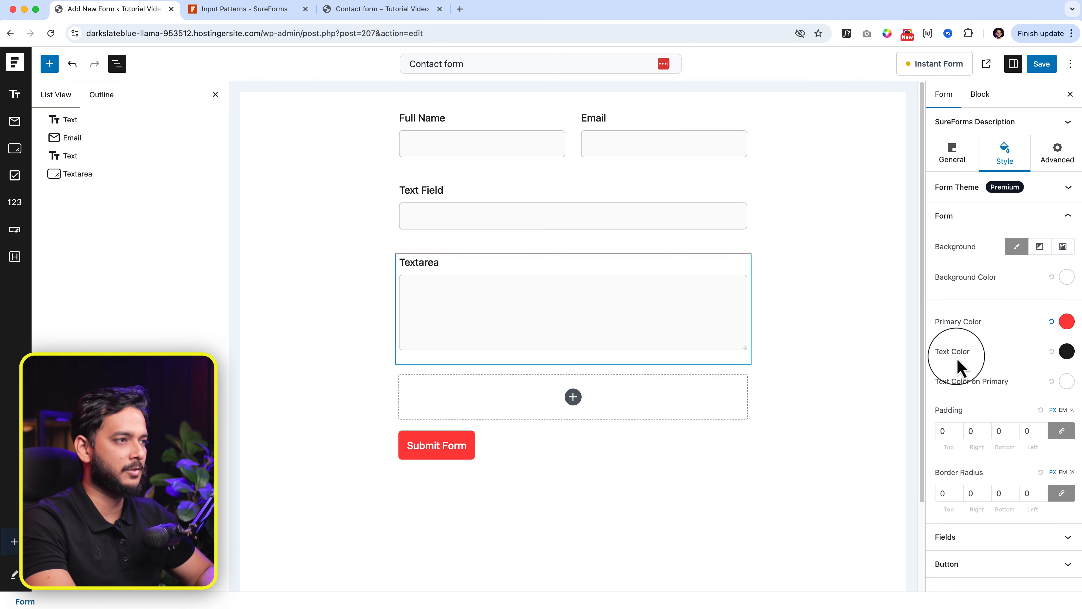
Step: Set the form's text colour to black and save the form
left_click(1069, 354)
left_click(1015, 115)
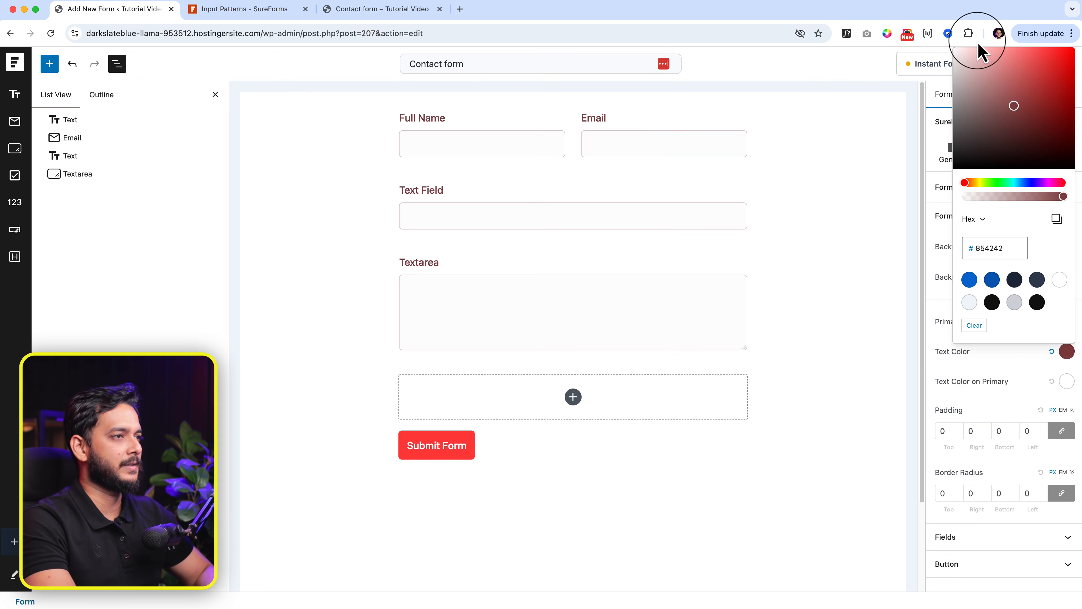
mouse_move(976, 54)
left_mouse_down()
mouse_move(932, 134)
mouse_move(960, 158)
mouse_move(939, 150)
left_mouse_up()
left_click(984, 184)
left_click(969, 280)
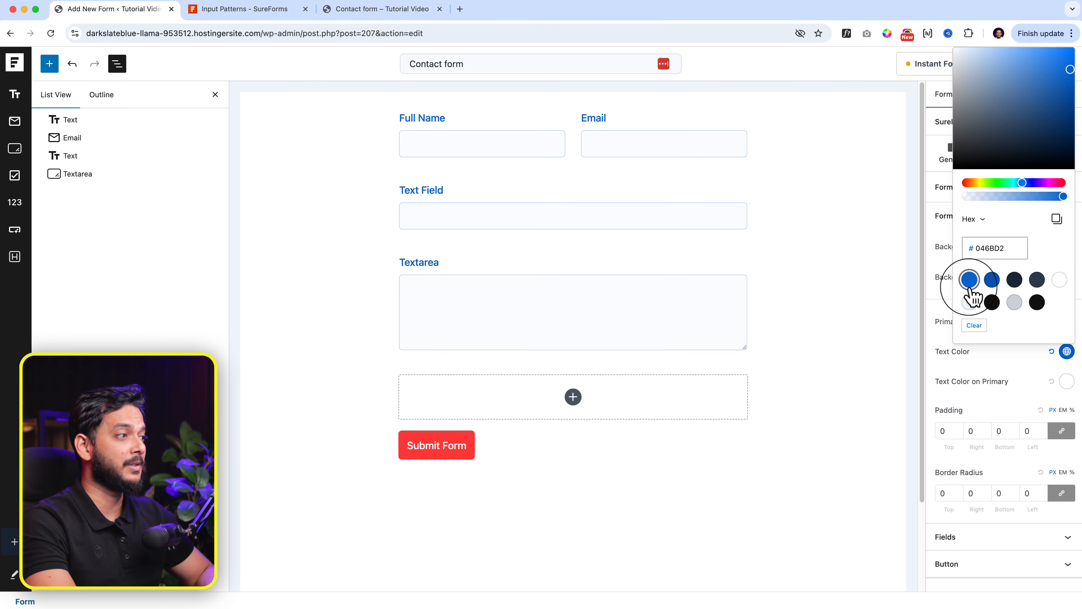
left_click_drag(978, 103, 948, 173)
left_click(1010, 370)
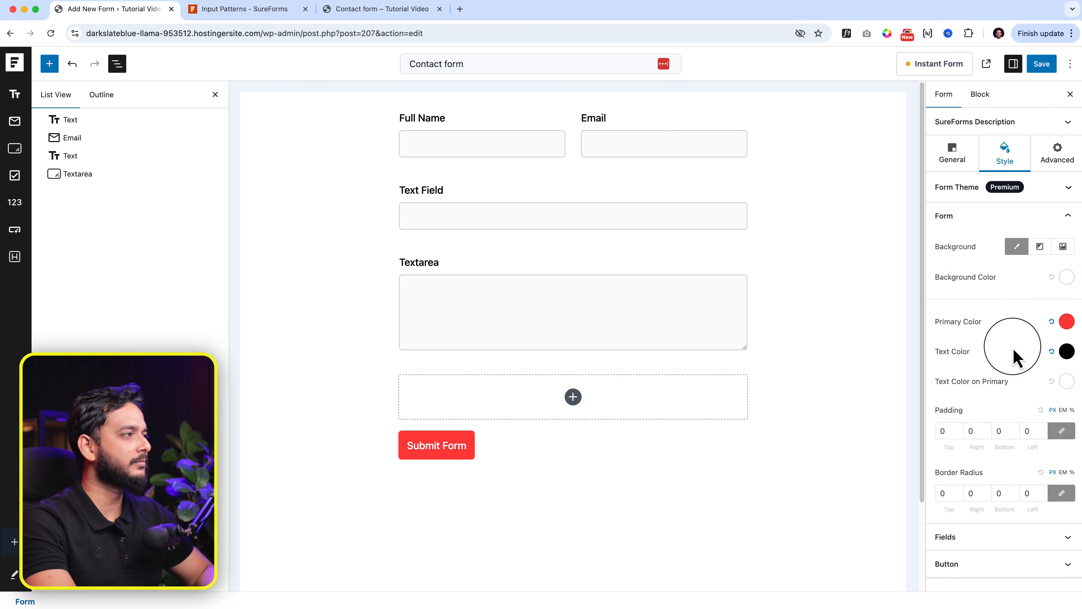
left_click(1050, 65)
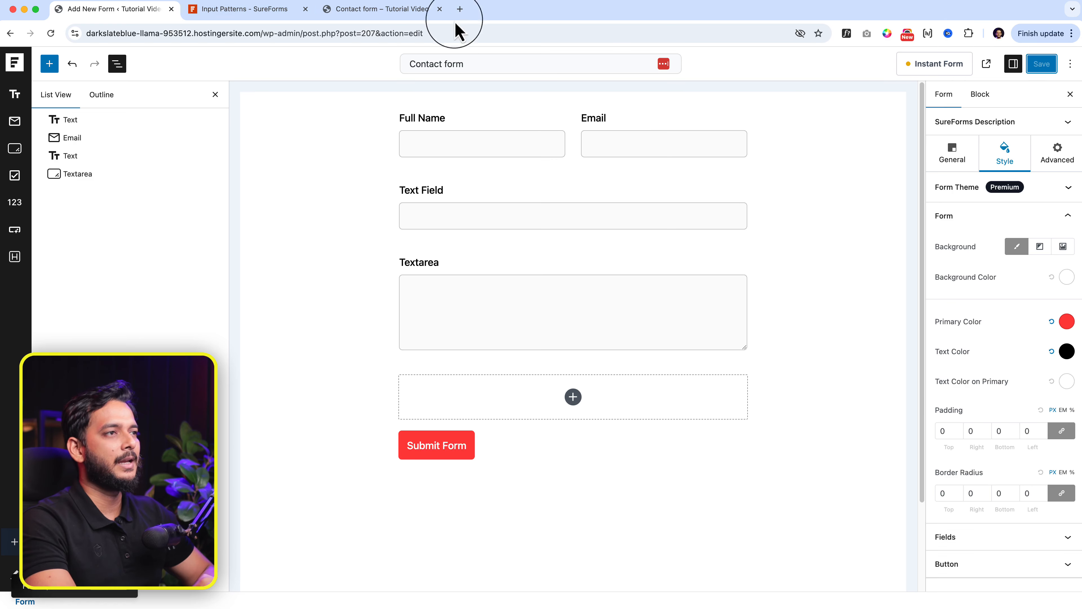
left_click(362, 9)
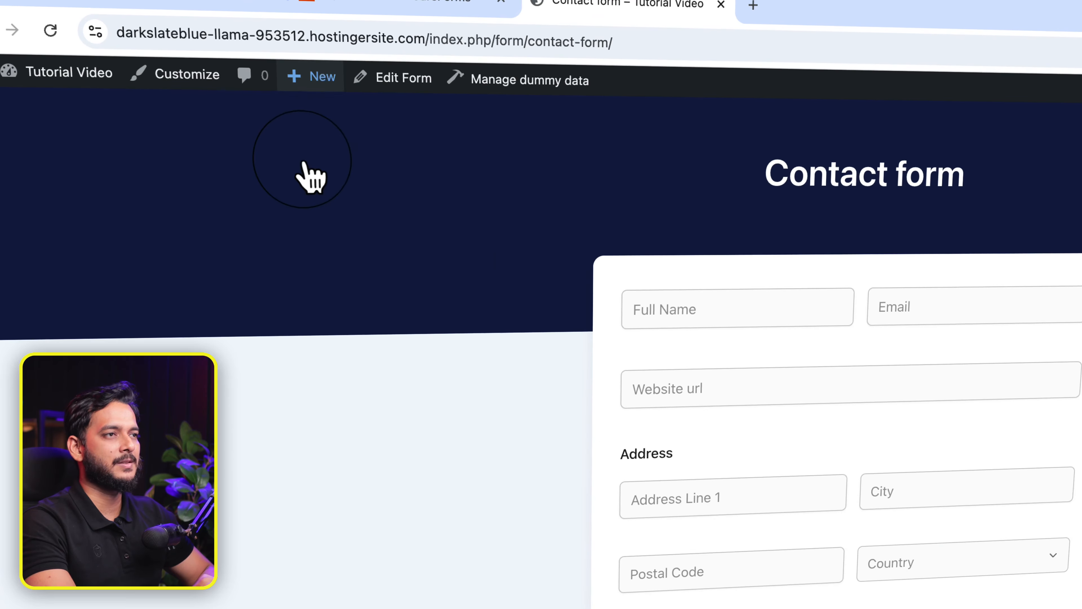
Step: Create a new WordPress page titled 'Contact'
mouse_move(303, 162)
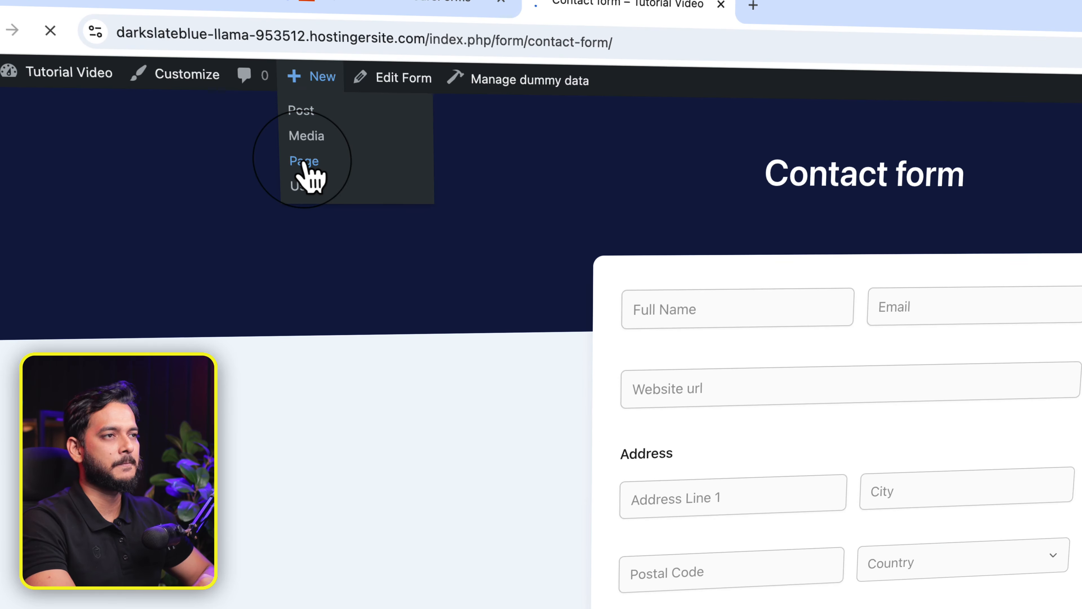
left_click(303, 164)
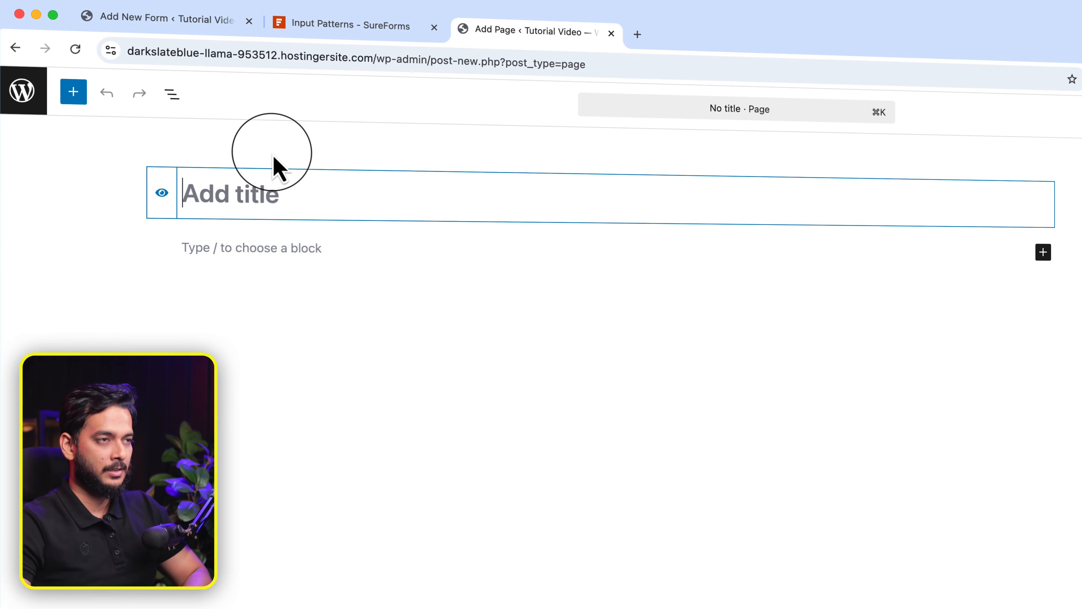
type("Contact")
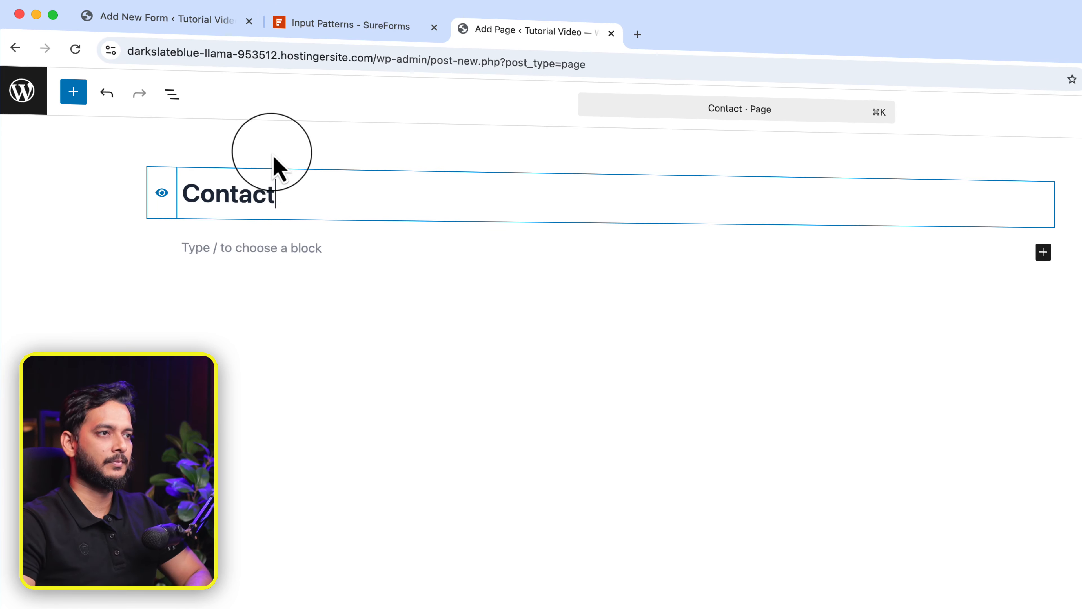
Step: Insert a SureForms Form block via /form and embed the Contact form
left_click(221, 245)
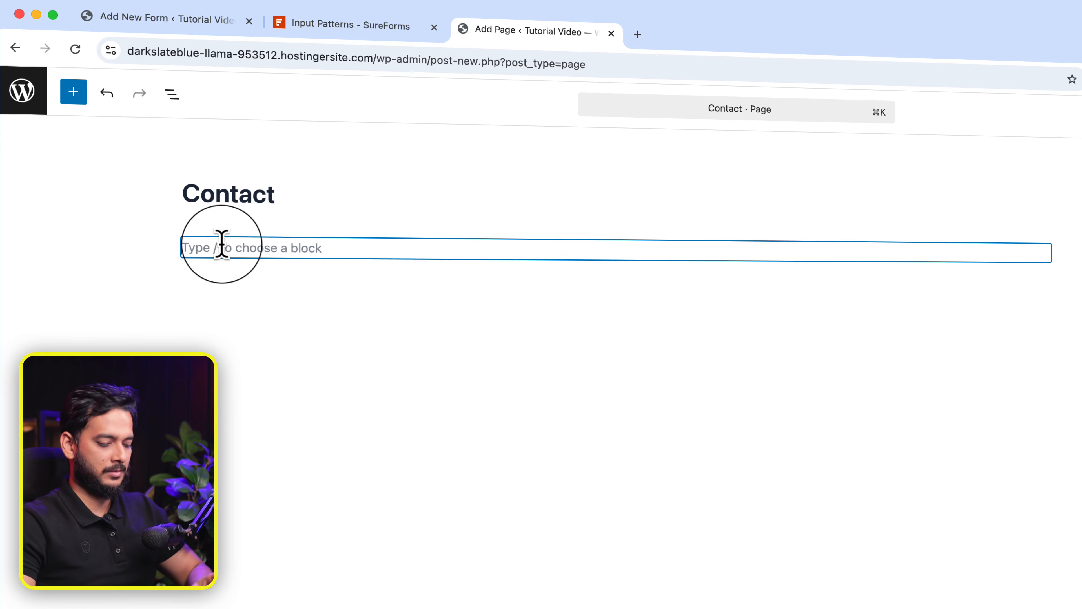
type("/sure")
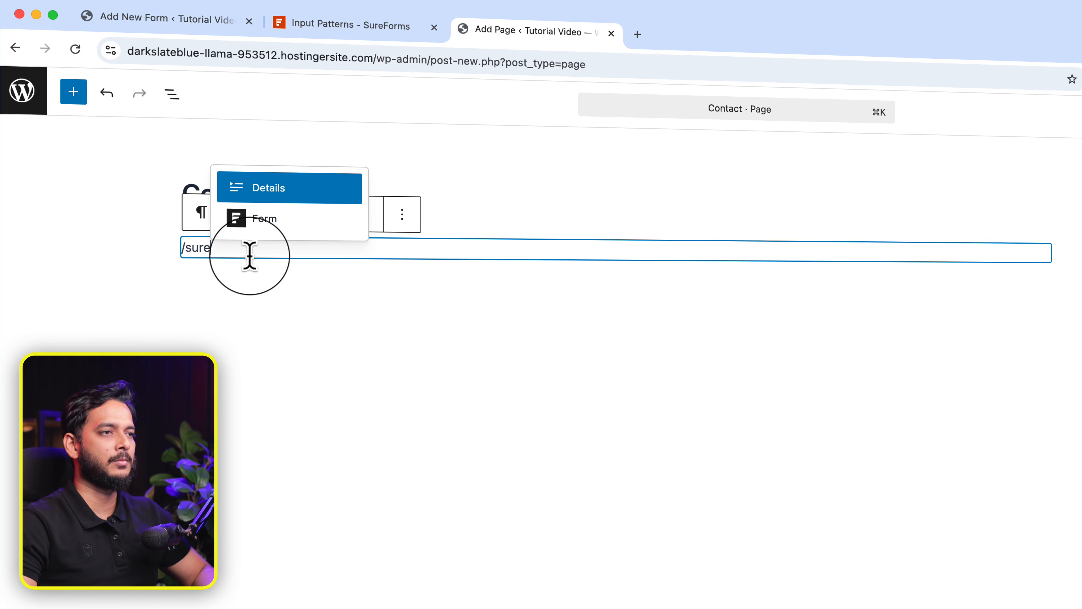
key("BackSpace")
key("BackSpace")
key("BackSpace")
key("BackSpace")
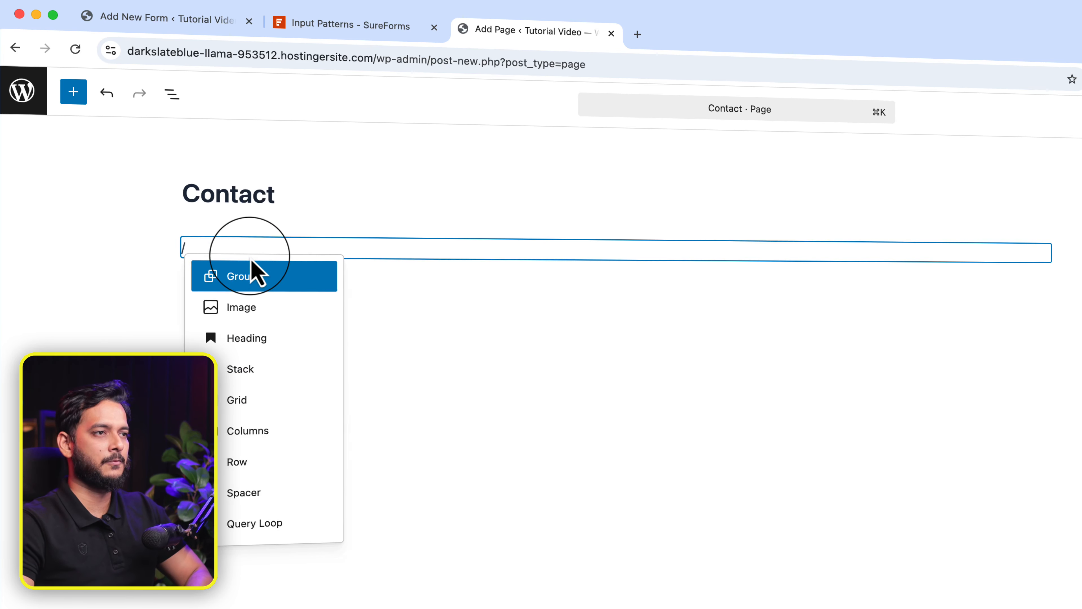
type("form")
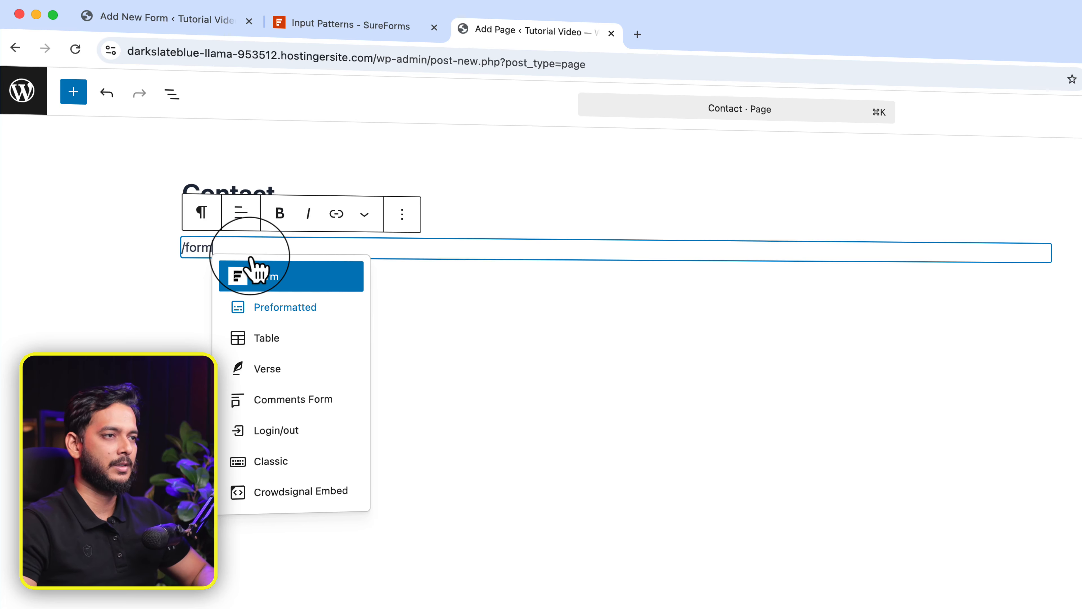
left_click(254, 273)
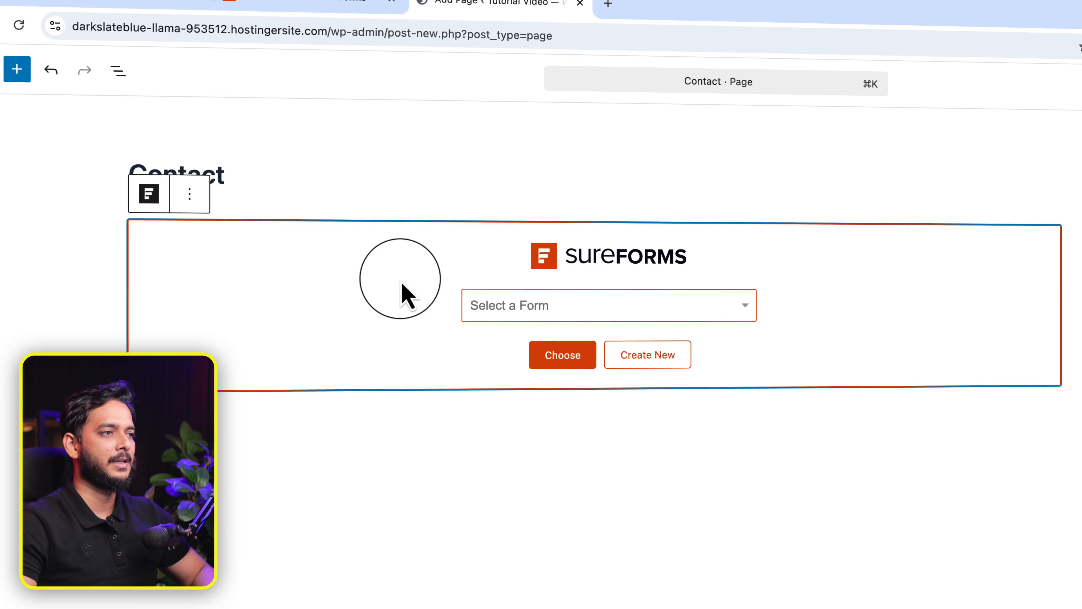
left_click(585, 320)
left_click(522, 346)
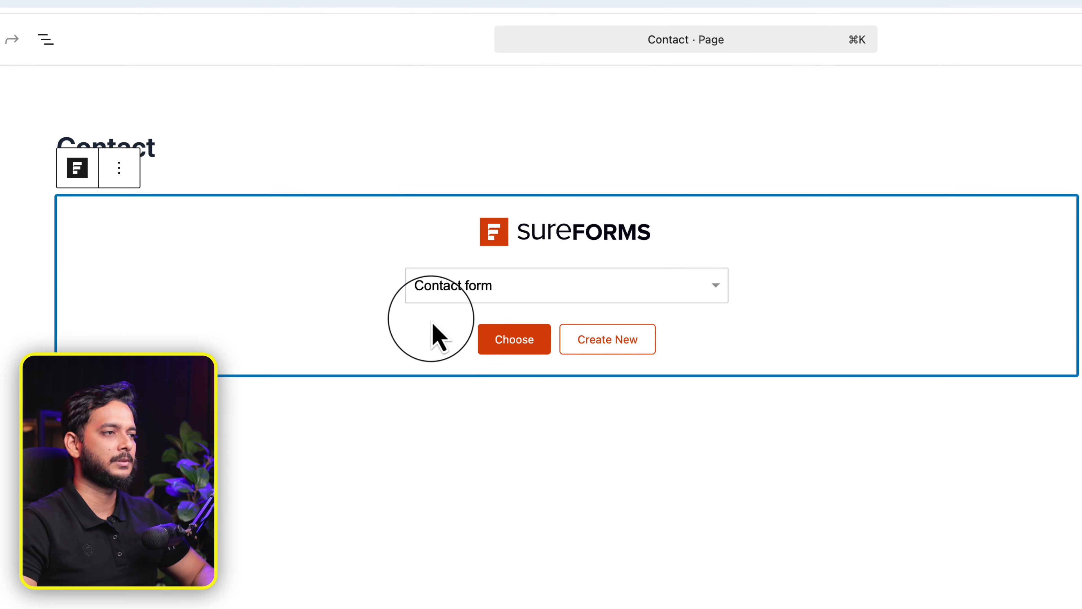
left_click(530, 343)
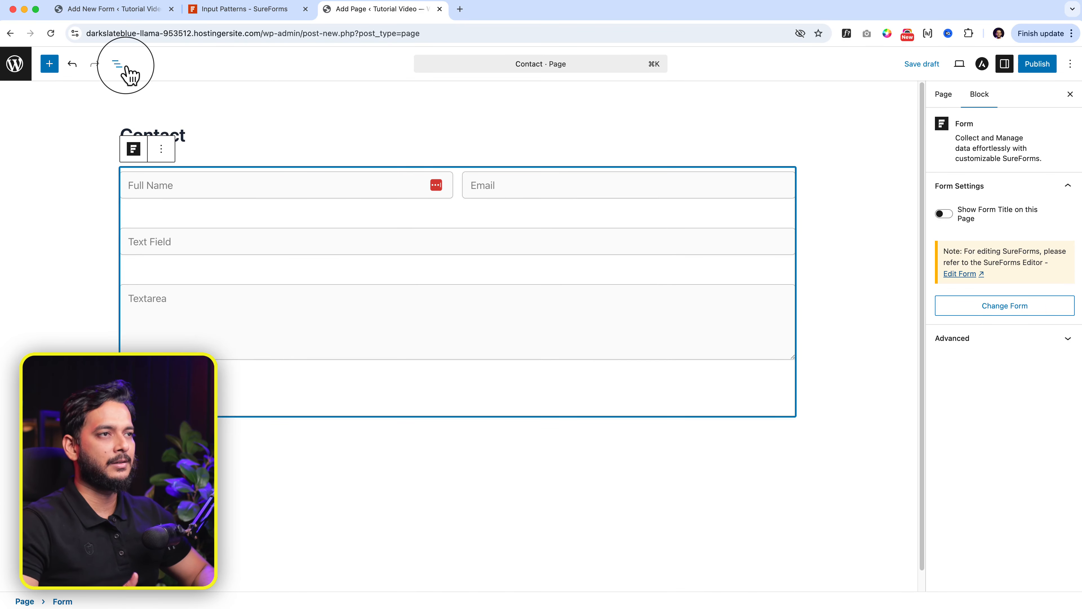
Step: Wrap the form block in a Group with 800 px content width, then publish the page
left_click(118, 64)
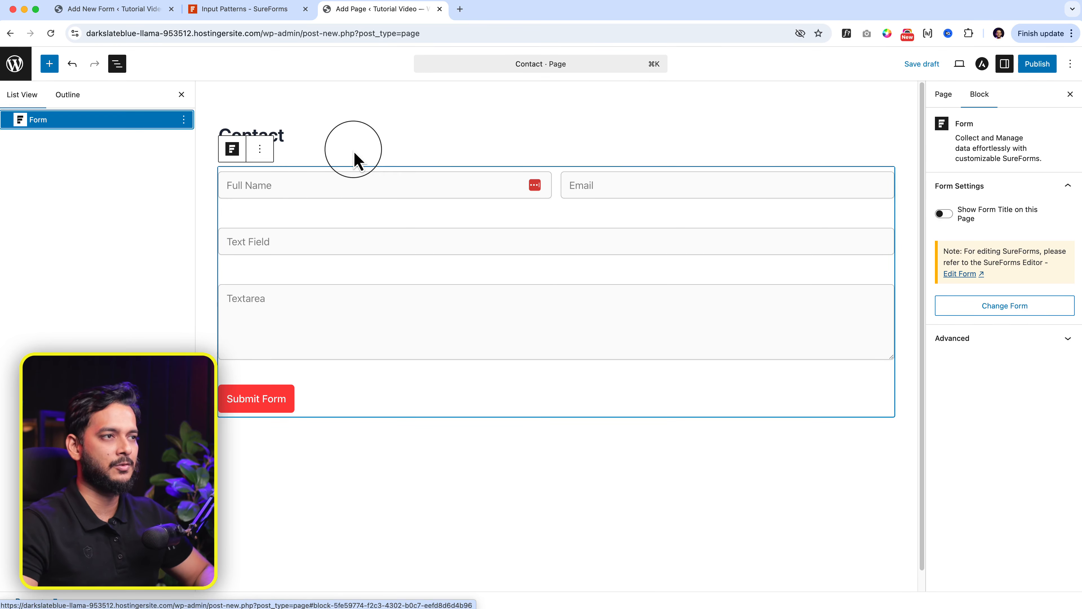
left_click(260, 149)
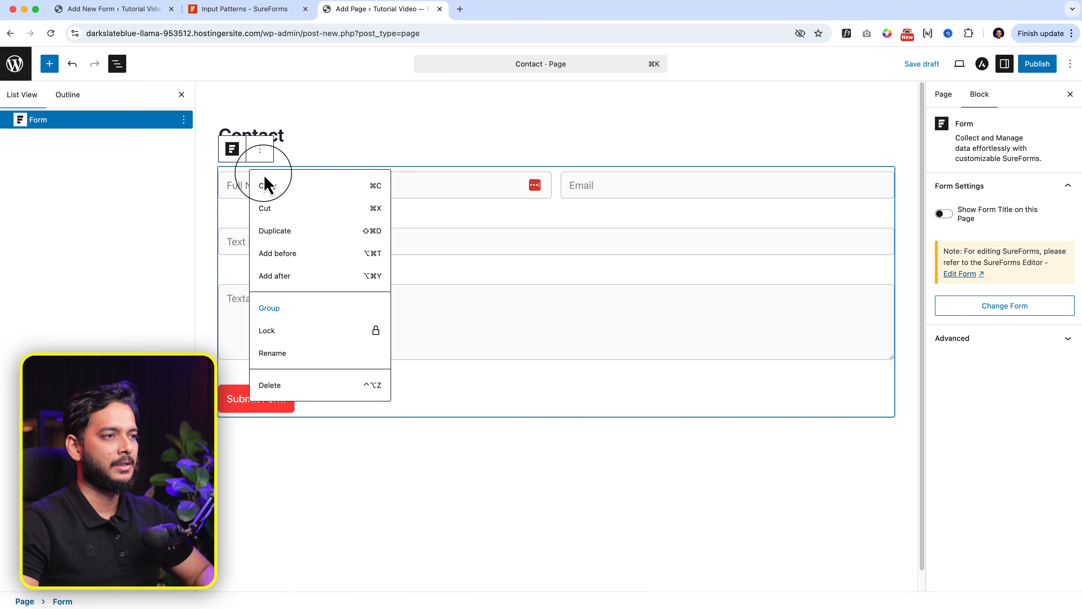
left_click(291, 312)
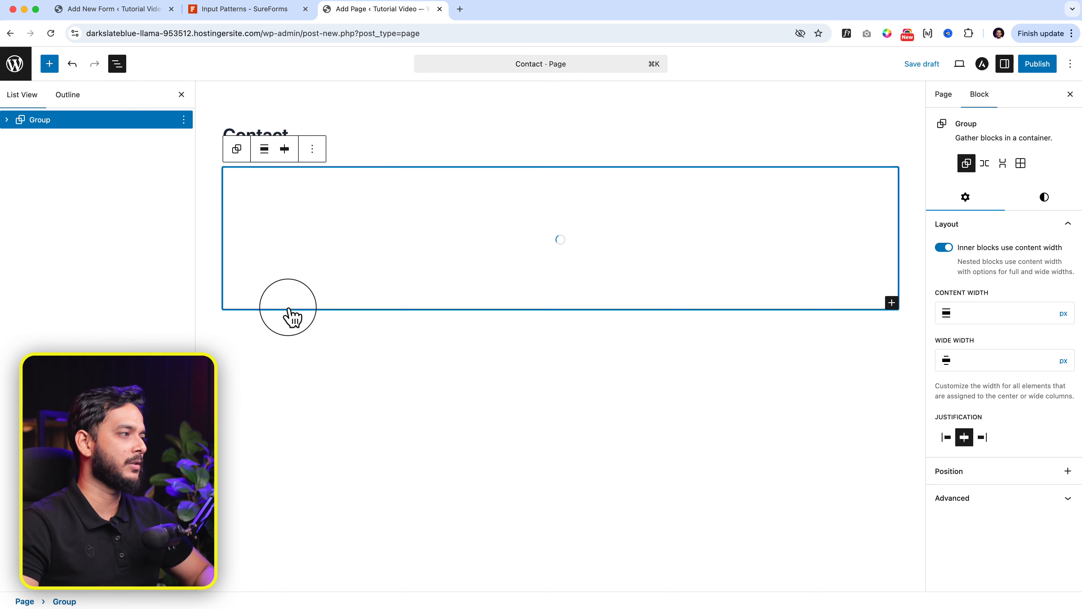
left_click(999, 316)
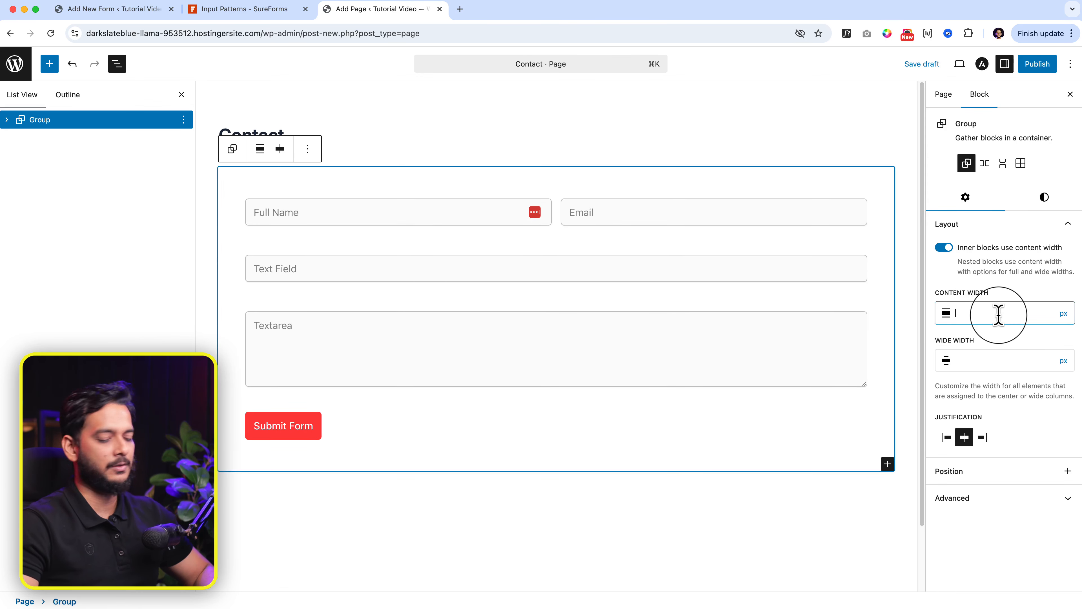
type("400")
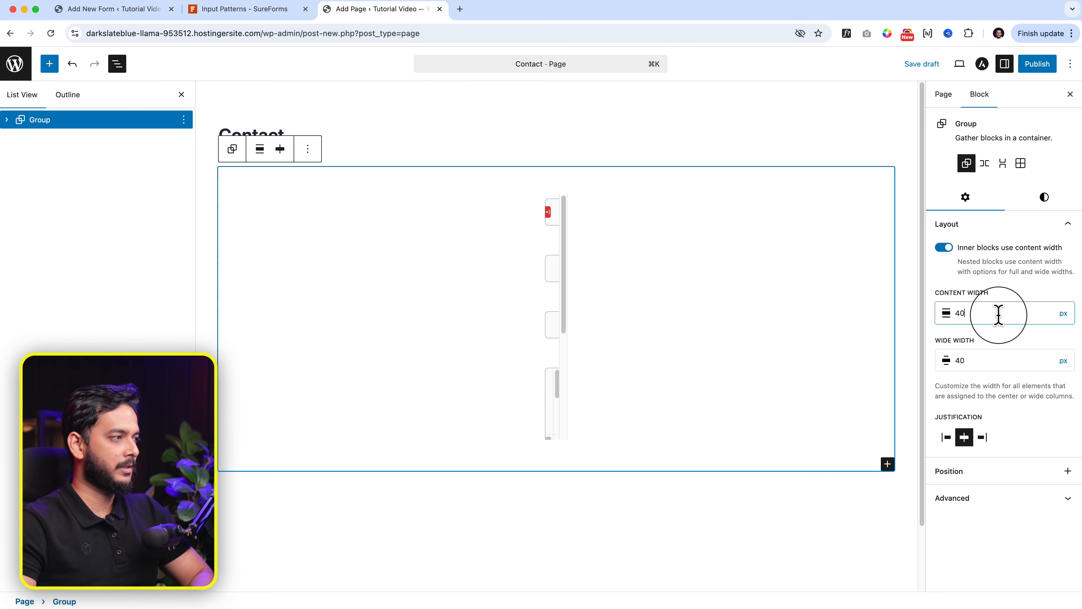
key("BackSpace")
key("BackSpace")
key("BackSpace")
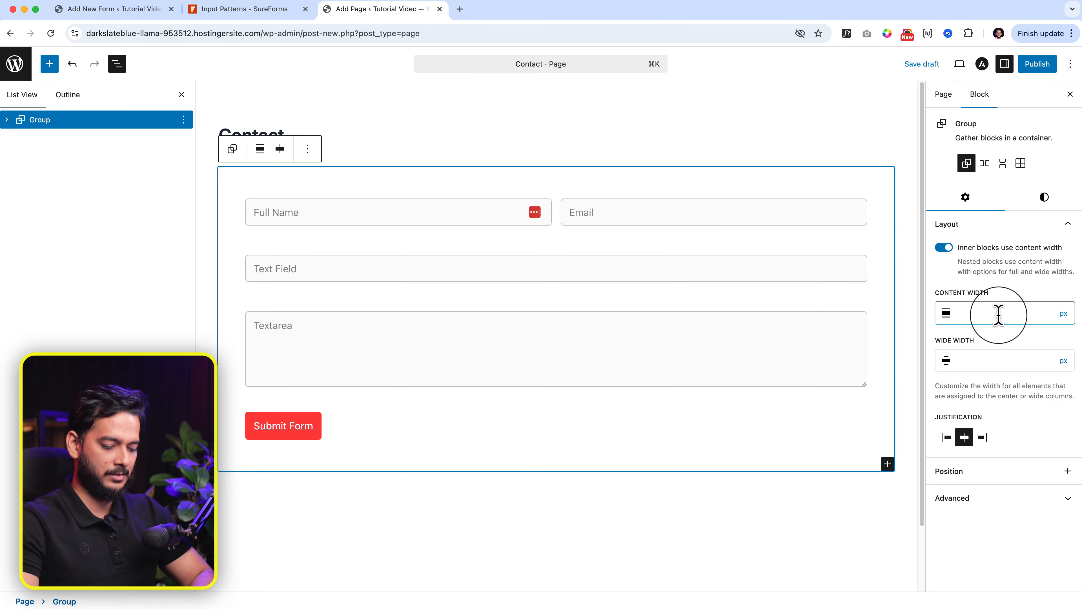
type("800")
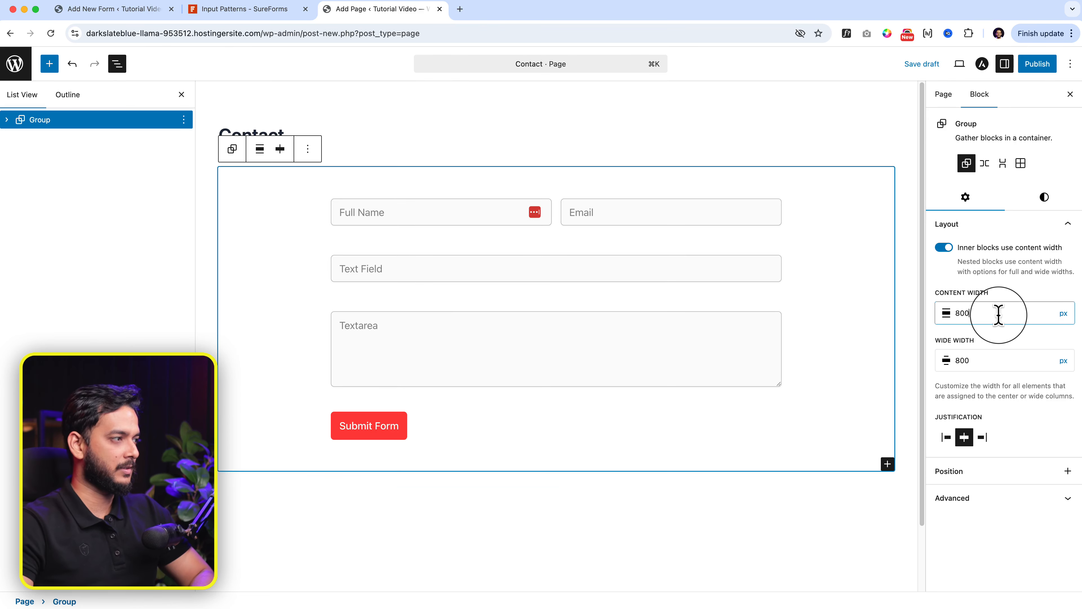
left_click(1038, 64)
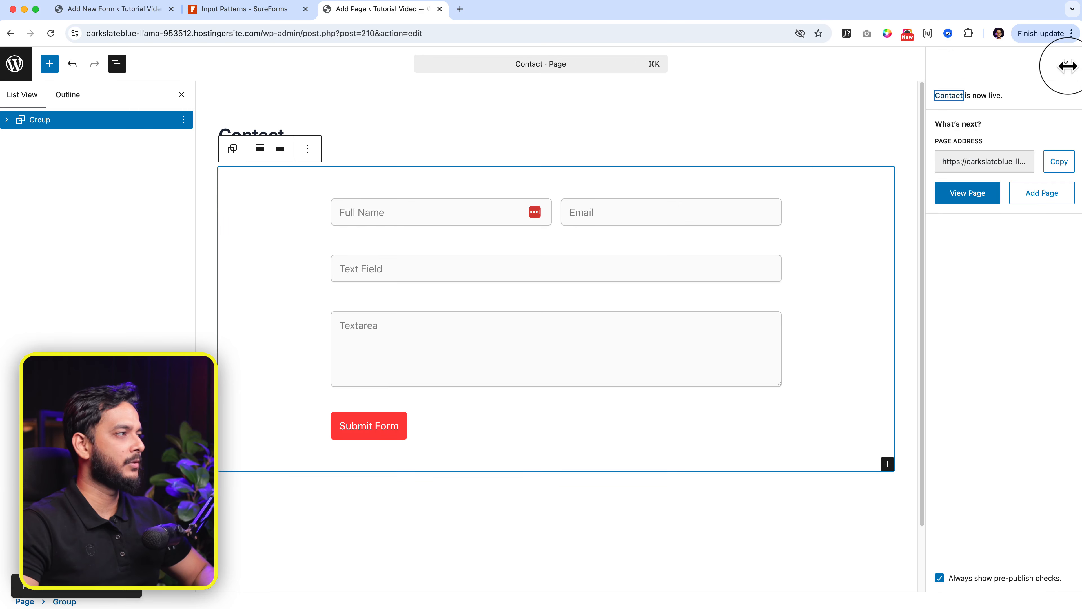
Step: Confirm publishing, open the live Contact page and enter the full name and e-mail address
left_click(1069, 66)
left_click(946, 65)
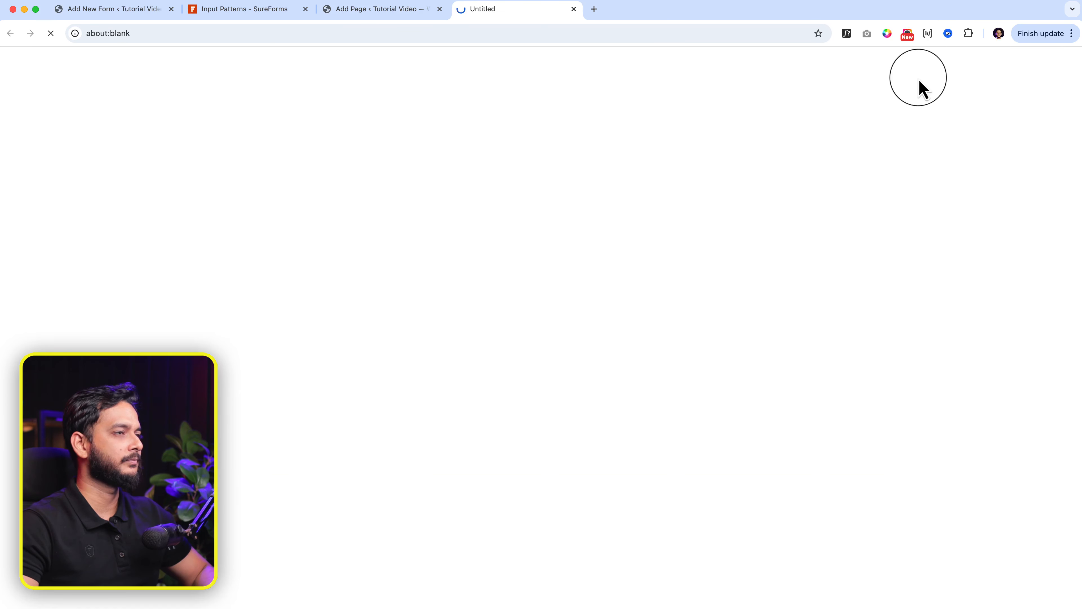
scroll(469, 256, "down", 1)
left_click(393, 267)
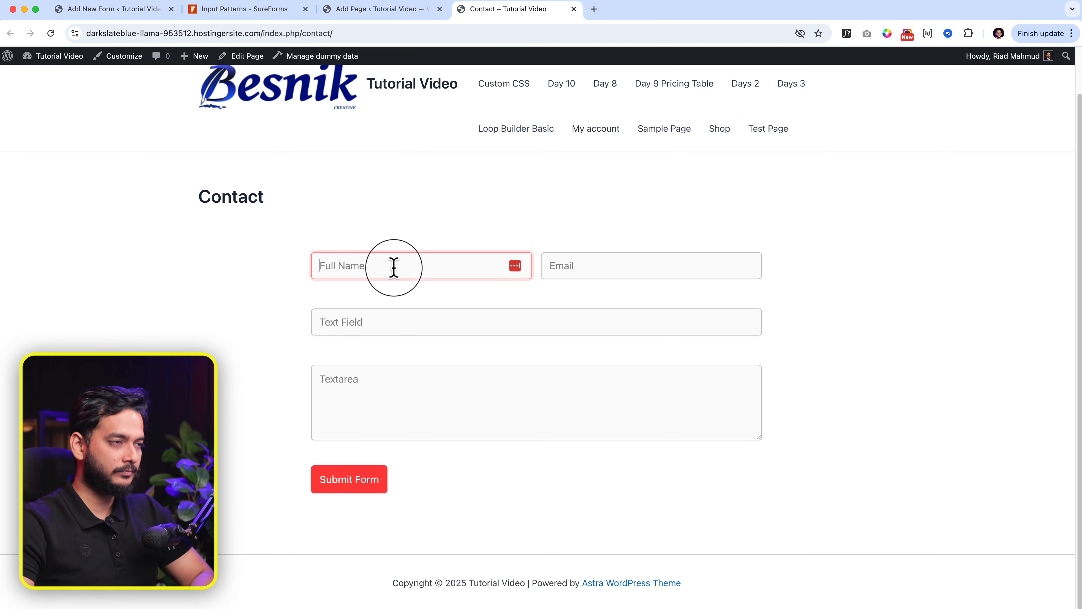
key("Tab")
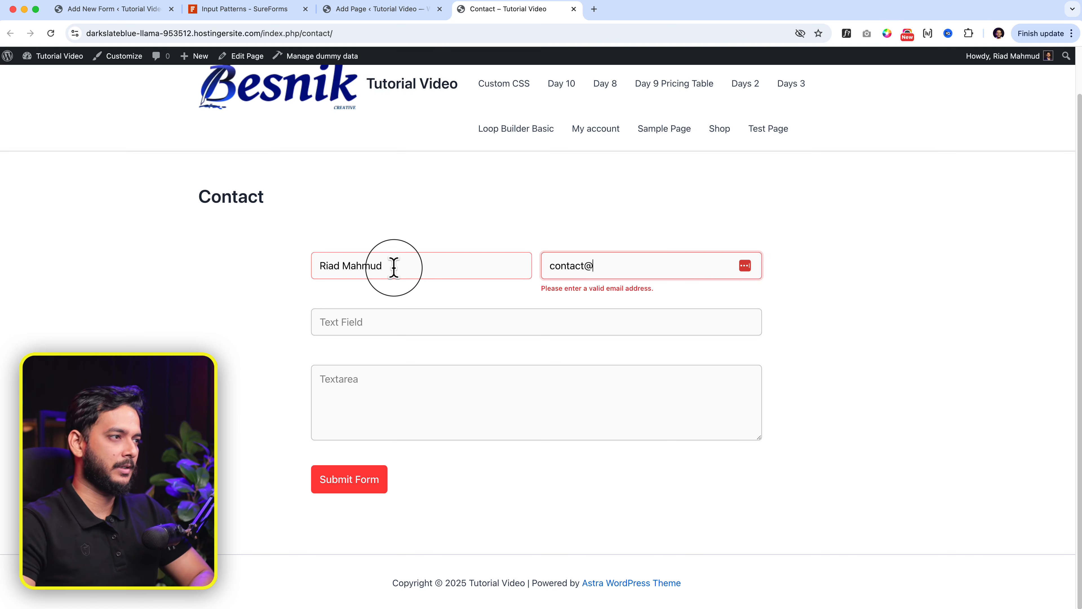
key("Tab")
type("T")
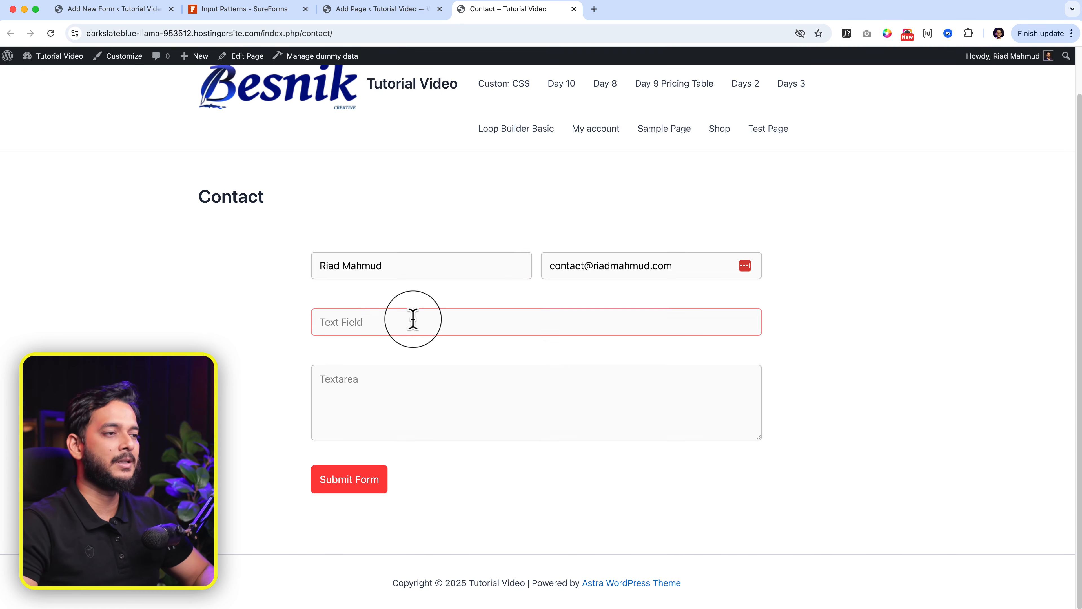
Step: Enter 'Subject' and the message 'This is test form', then submit the form
left_click(351, 323)
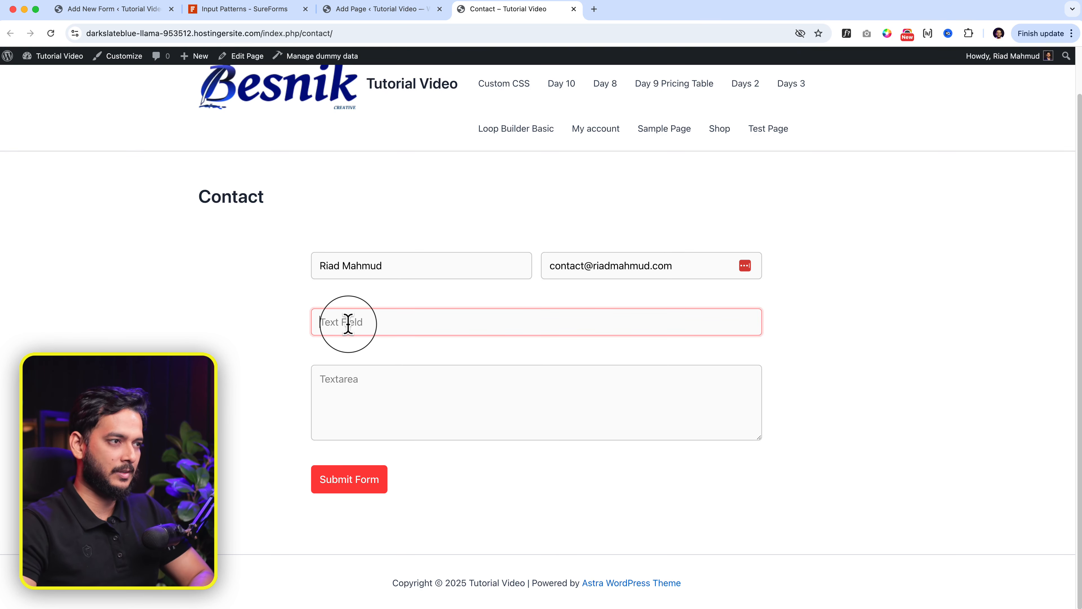
type("Subject")
key("Tab")
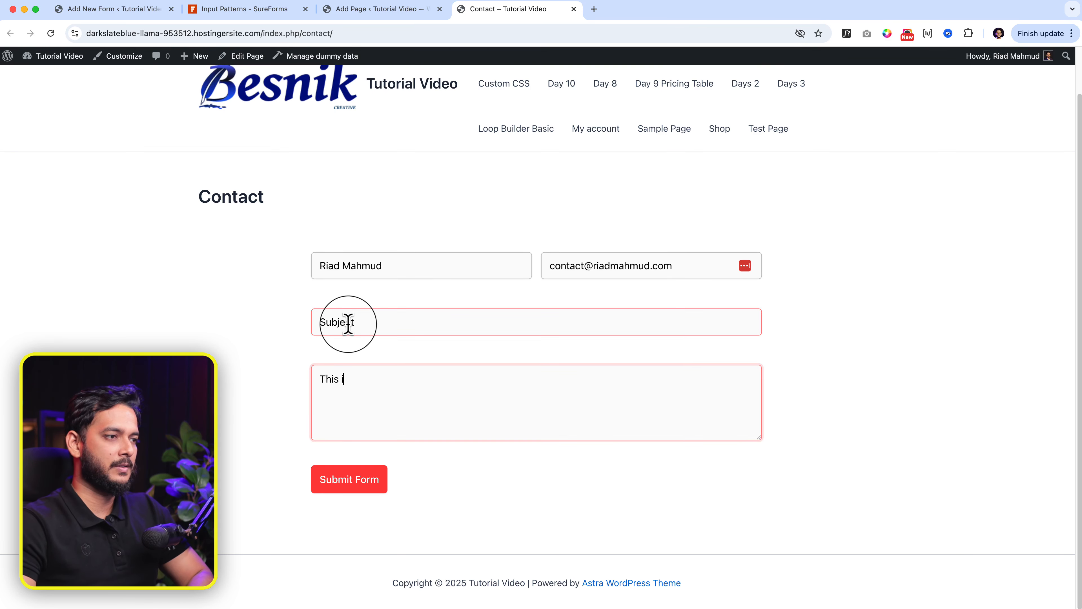
type("This is test form")
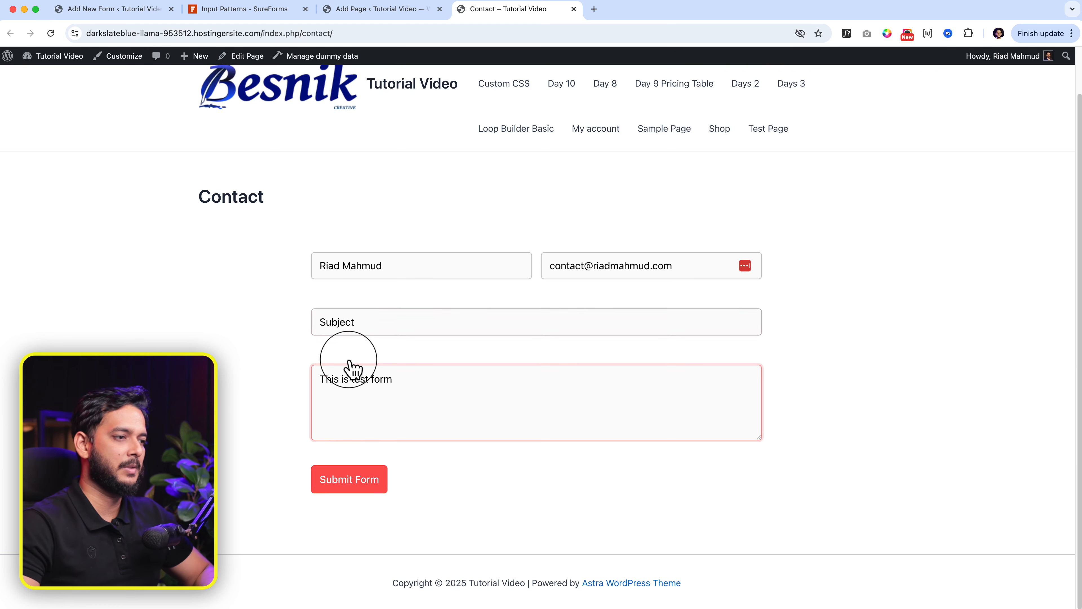
left_click(353, 483)
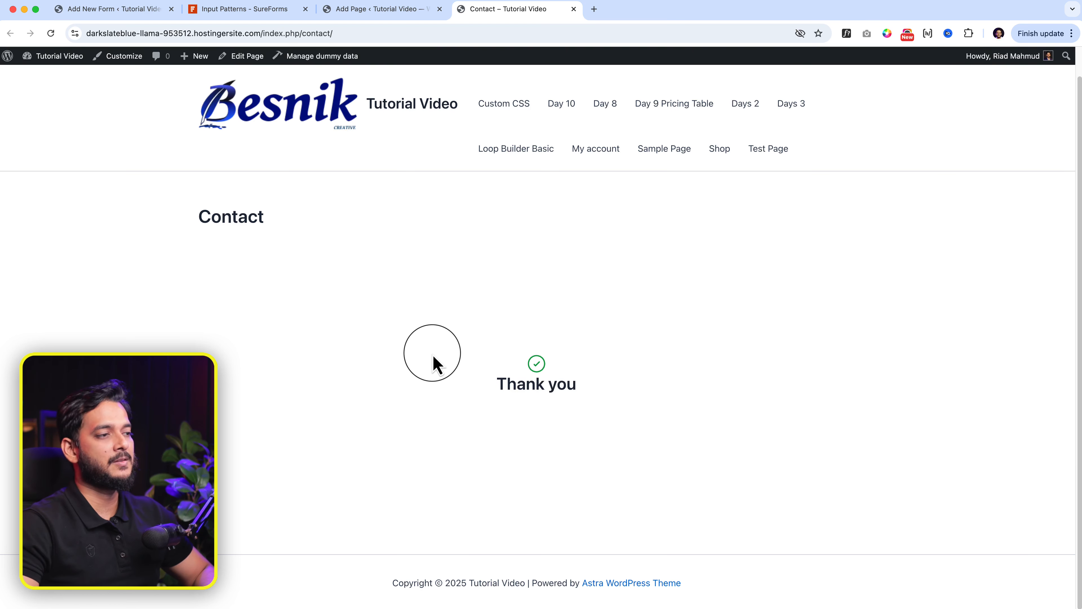
left_click_drag(432, 364, 747, 411)
left_click(564, 432)
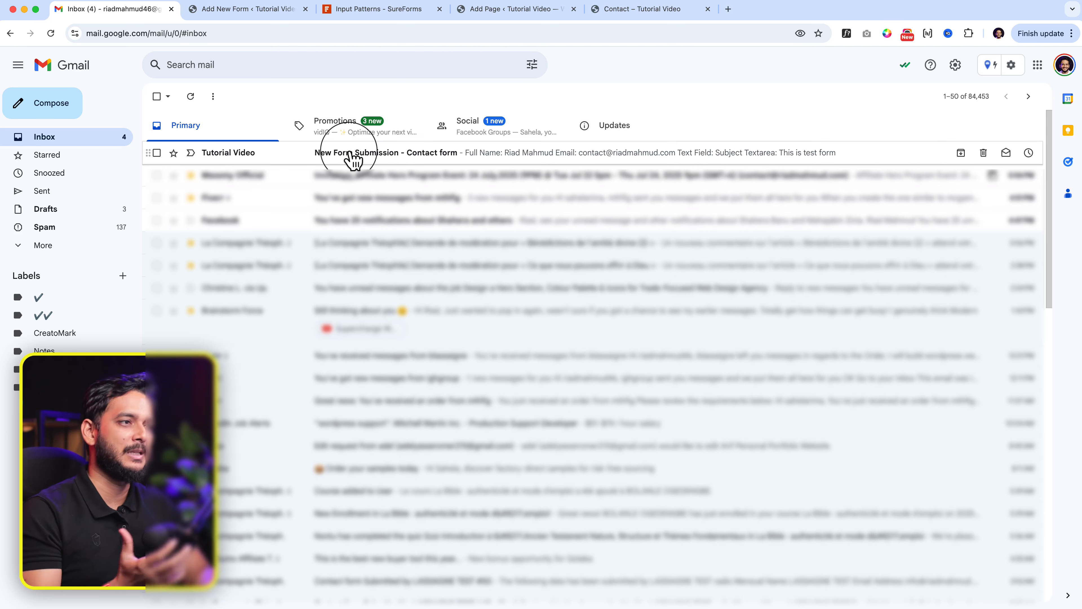
Step: Check the submitted subject and message in the New Form Submission - Contact form email, then return to the form editor
left_click(363, 159)
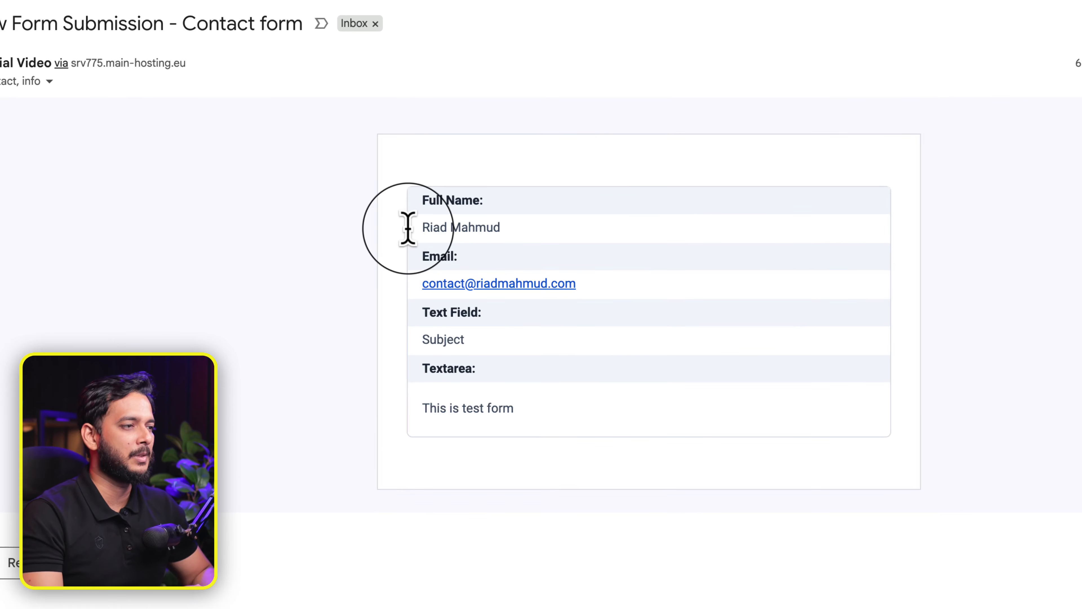
left_click_drag(437, 340, 503, 358)
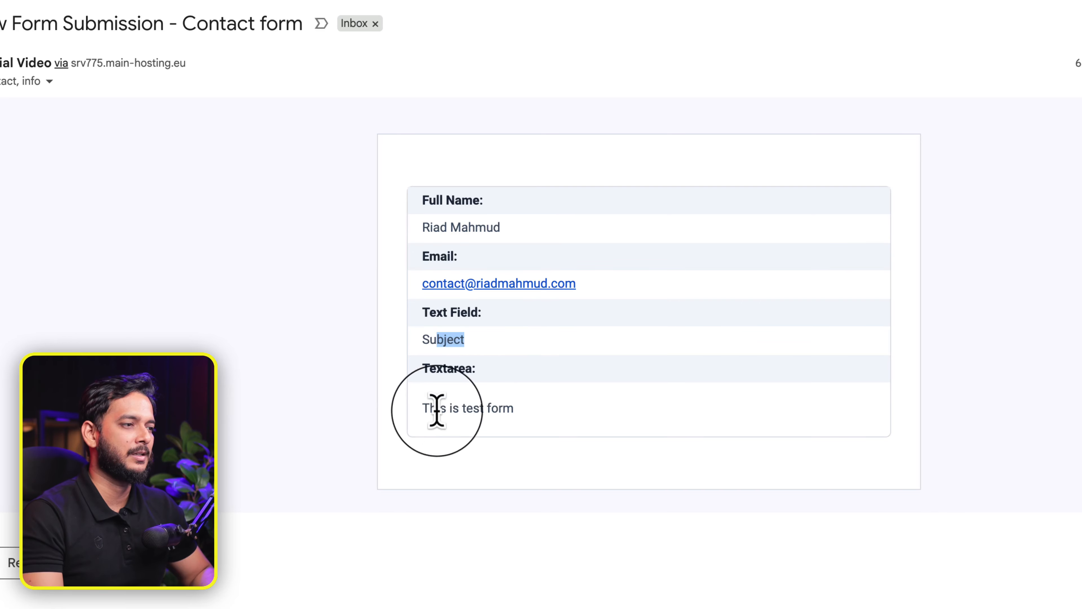
left_click_drag(436, 408, 556, 429)
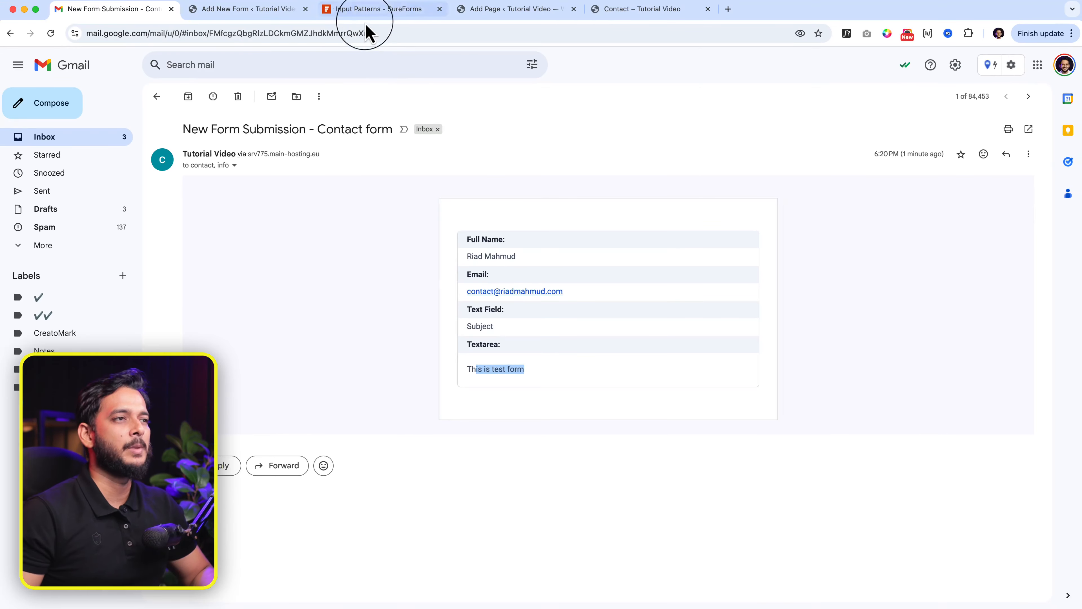
left_click(365, 10)
left_click(194, 10)
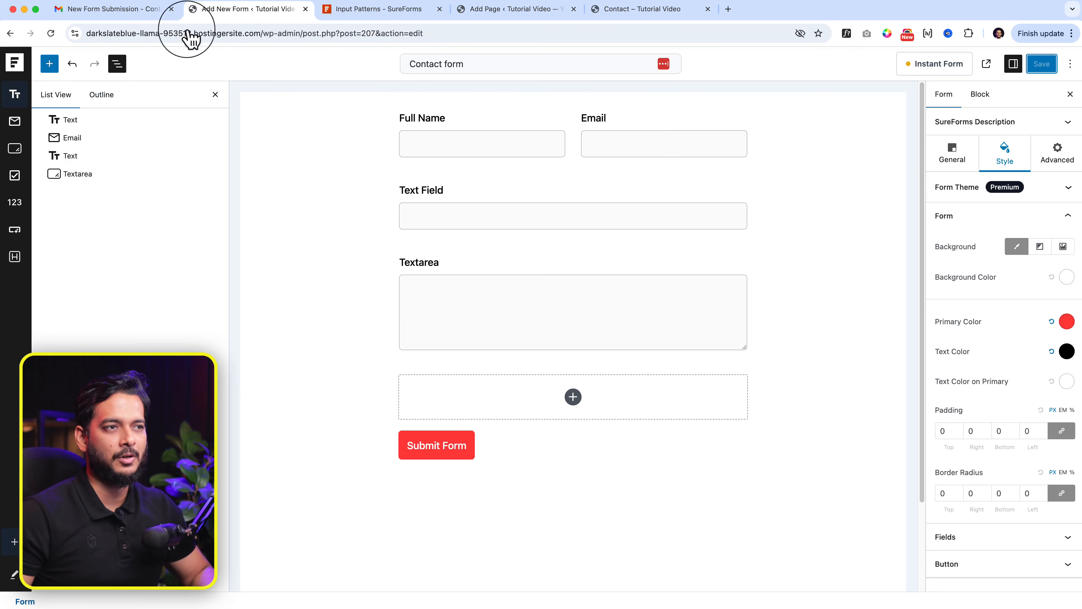
Step: Open Entry #1's details from the SureForms Entries list
left_click(13, 70)
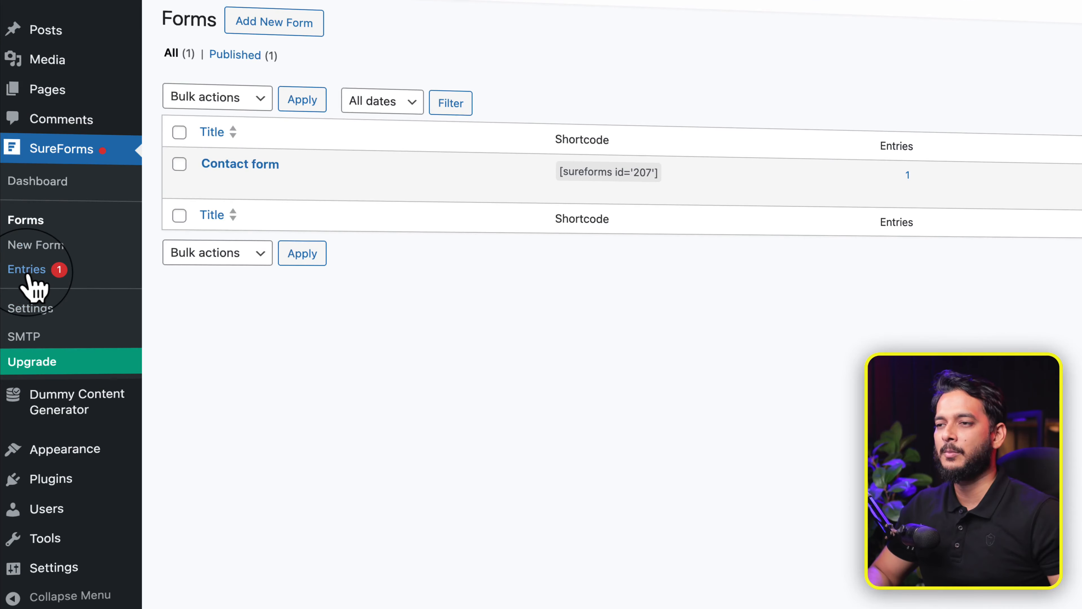
left_click(28, 273)
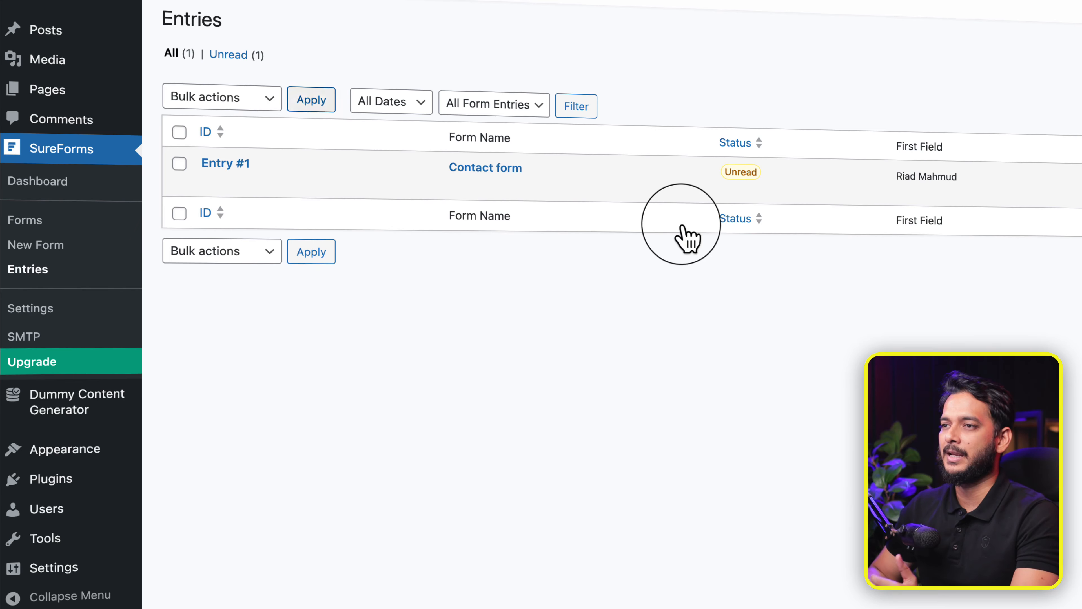
left_click(214, 182)
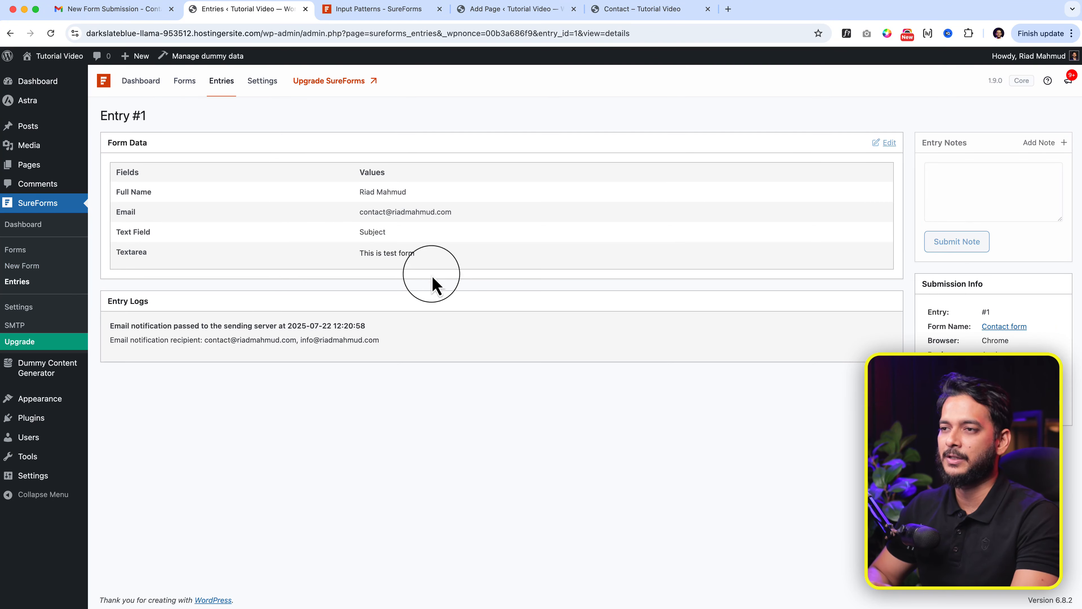
Step: Review Entry #1's form data and log, highlighting the notification recipient addresses
left_click(46, 231)
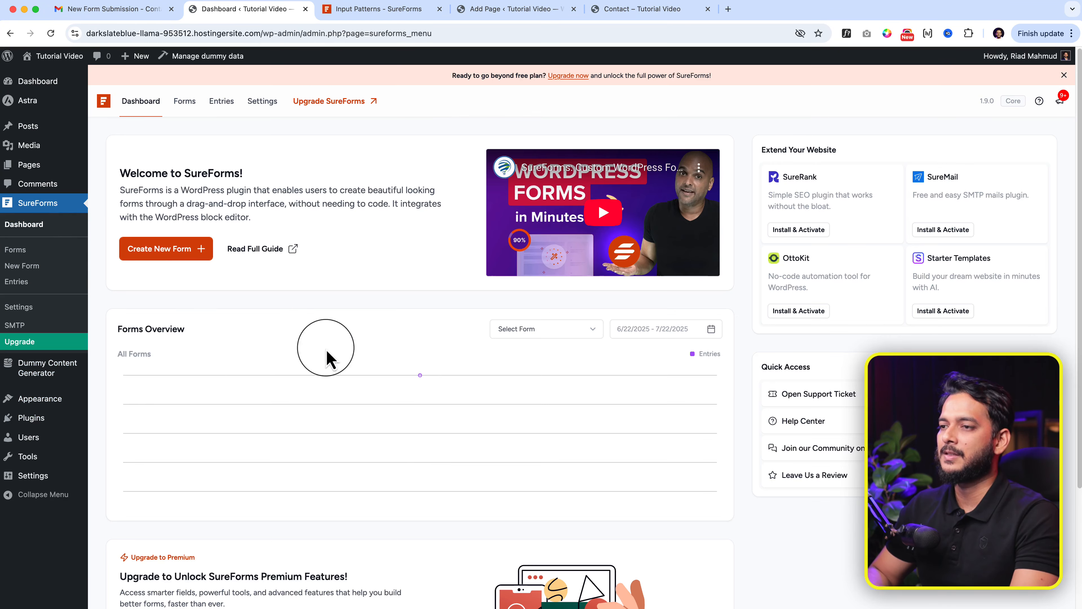
mouse_move(411, 386)
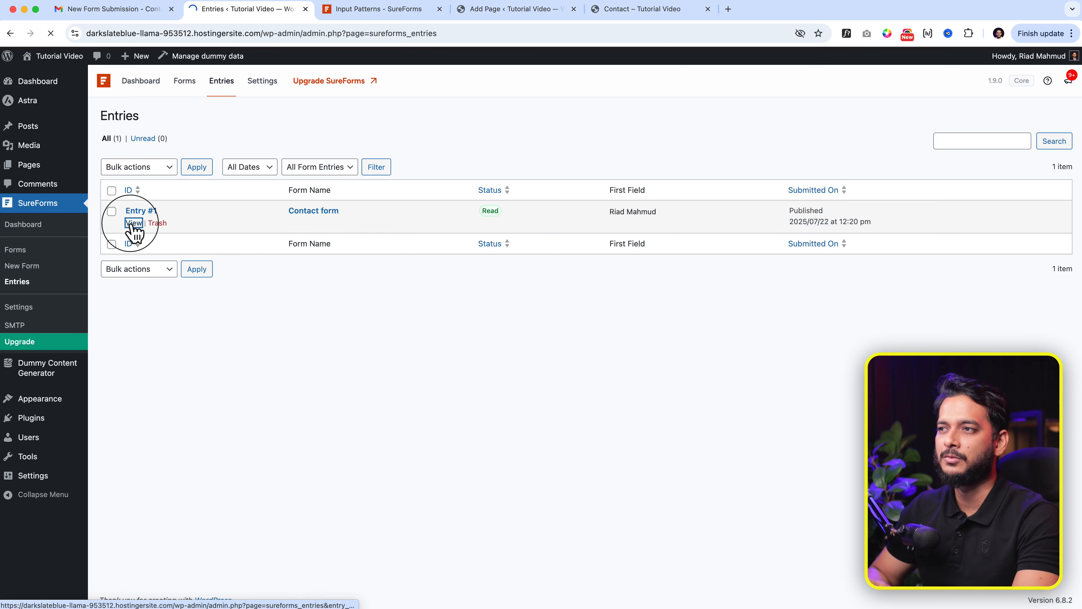
mouse_move(1013, 195)
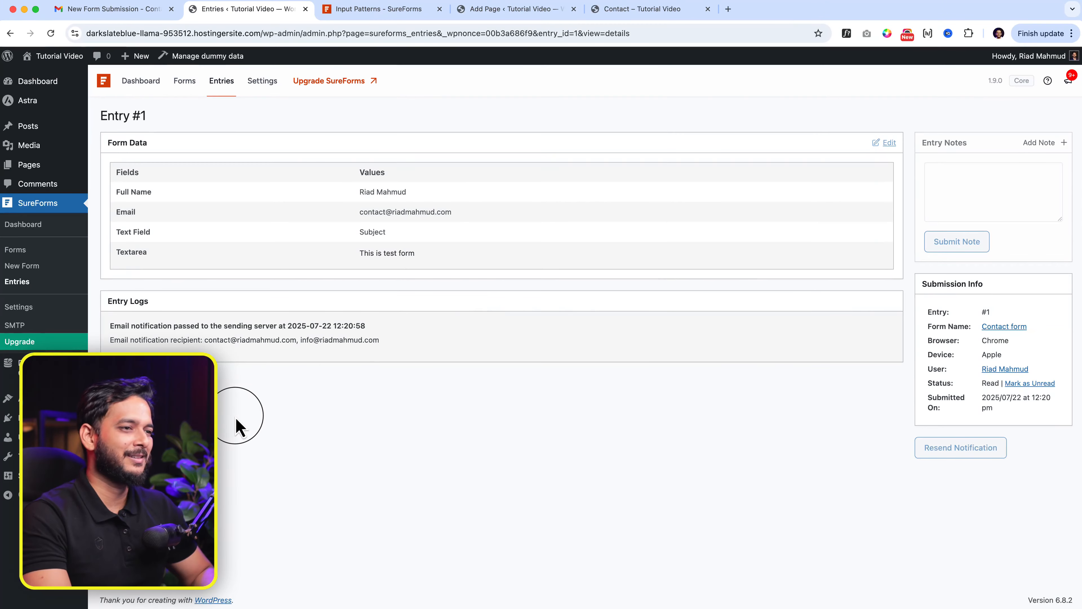
mouse_move(968, 460)
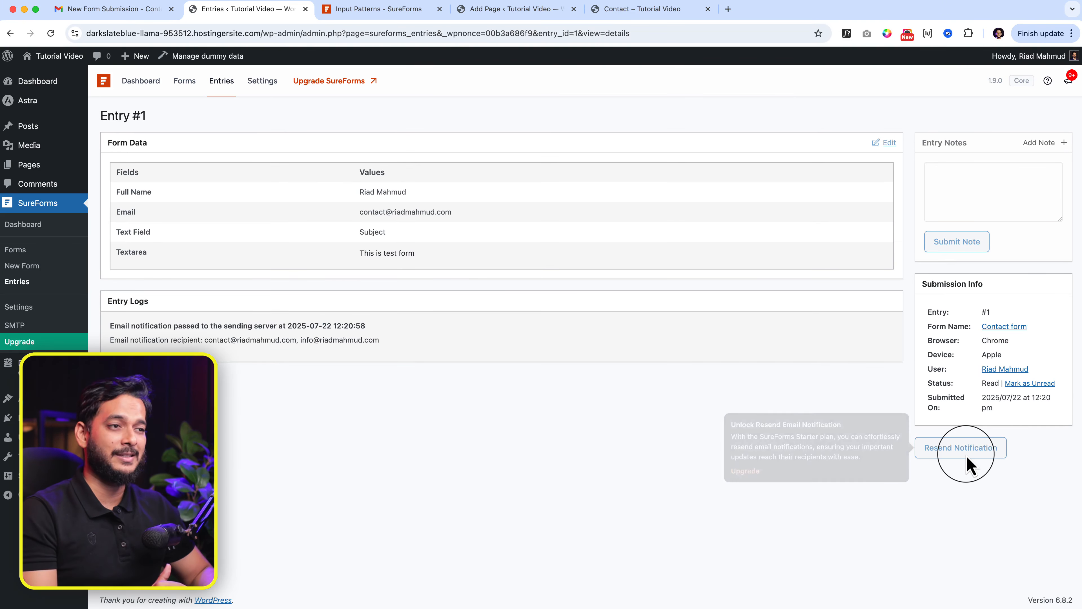
left_click_drag(188, 335, 453, 337)
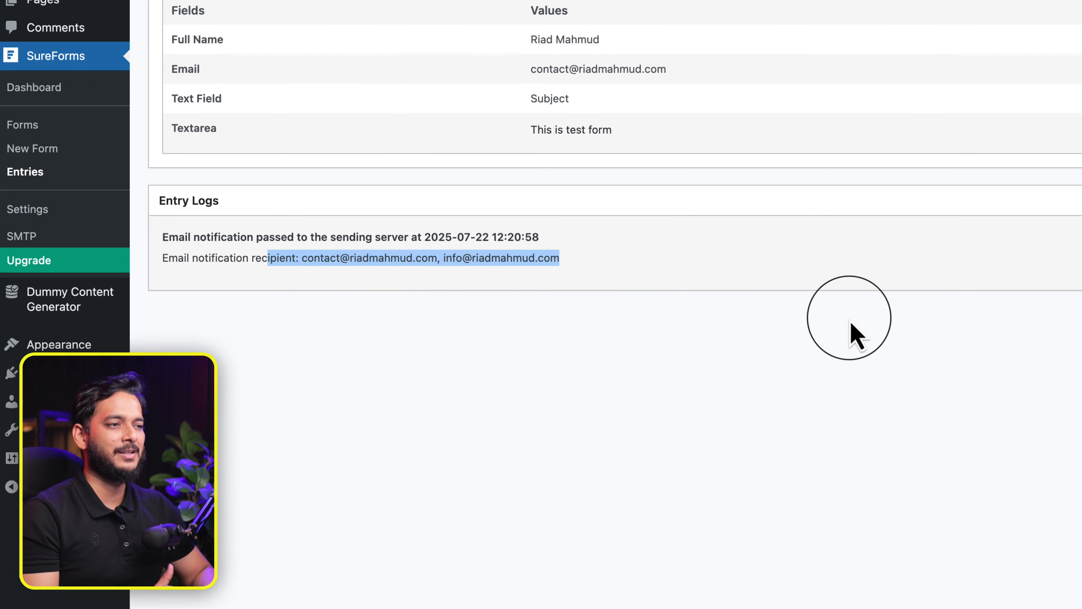